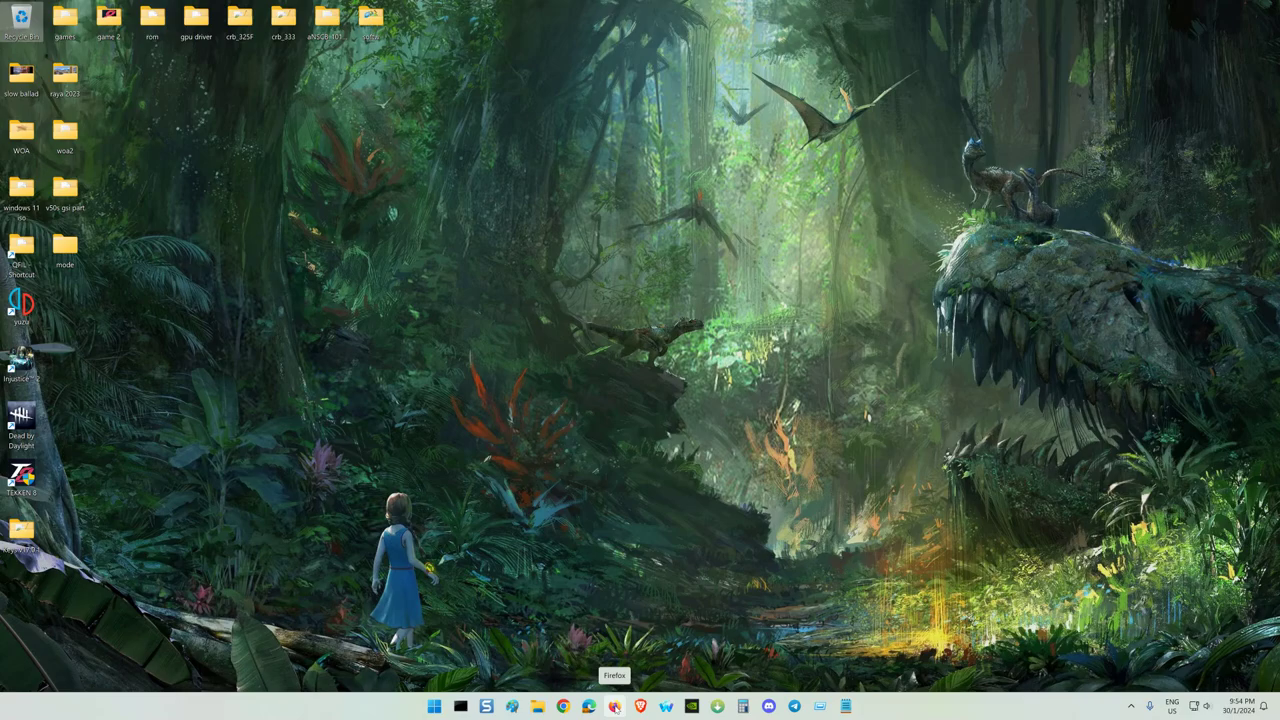
Search Google for "ncsb builder" in Firefox and open the julesontheroad NSC_BUILDER repository on GitHub
left_click(614, 706)
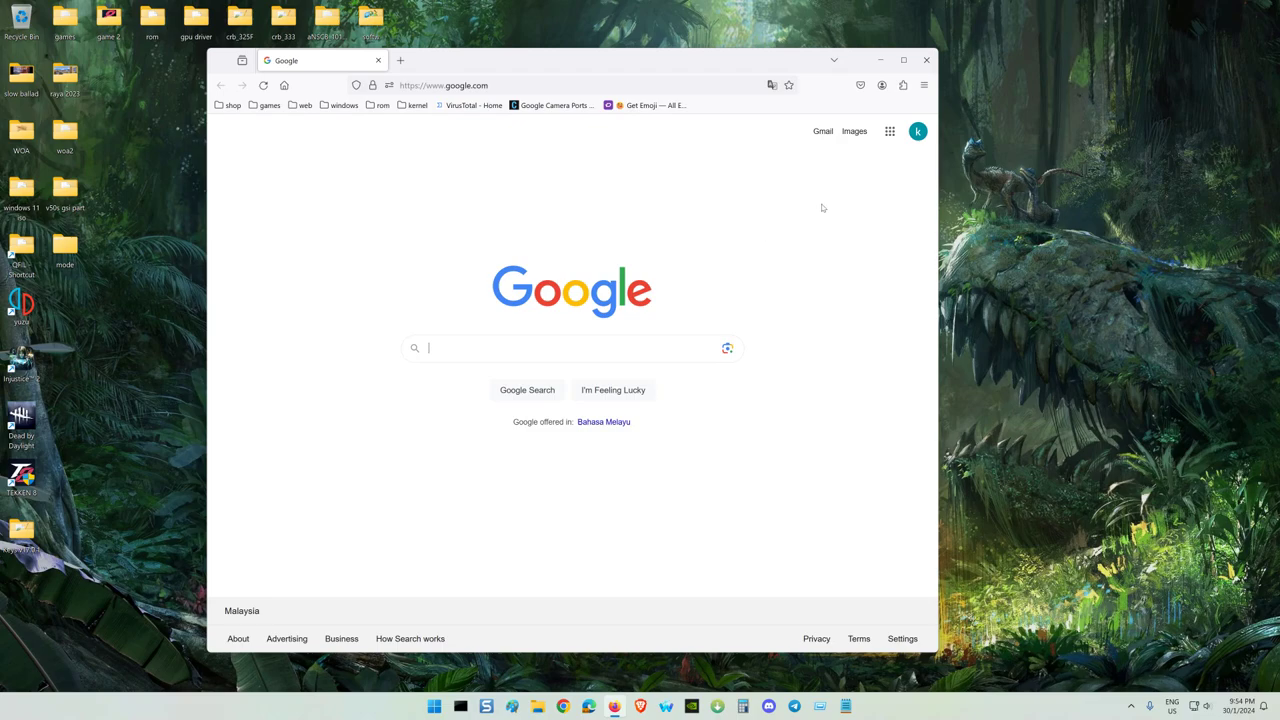
left_click(548, 345)
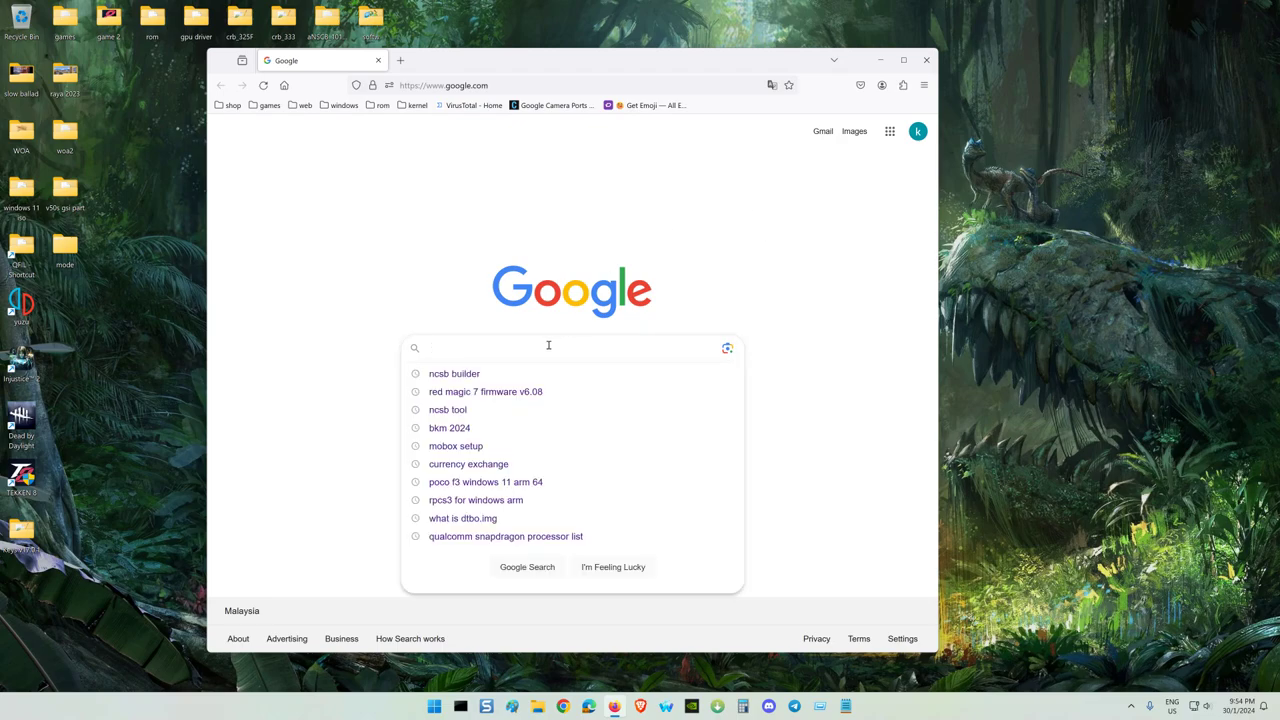
left_click(456, 374)
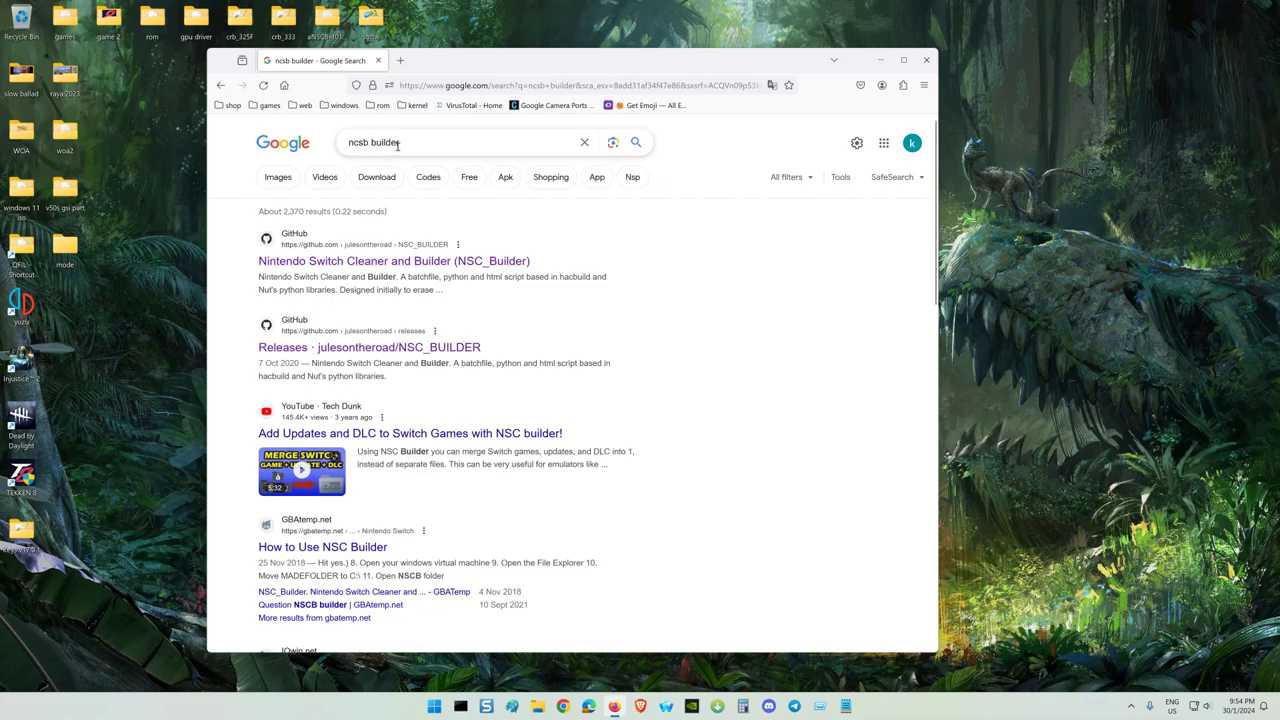
left_click(395, 262)
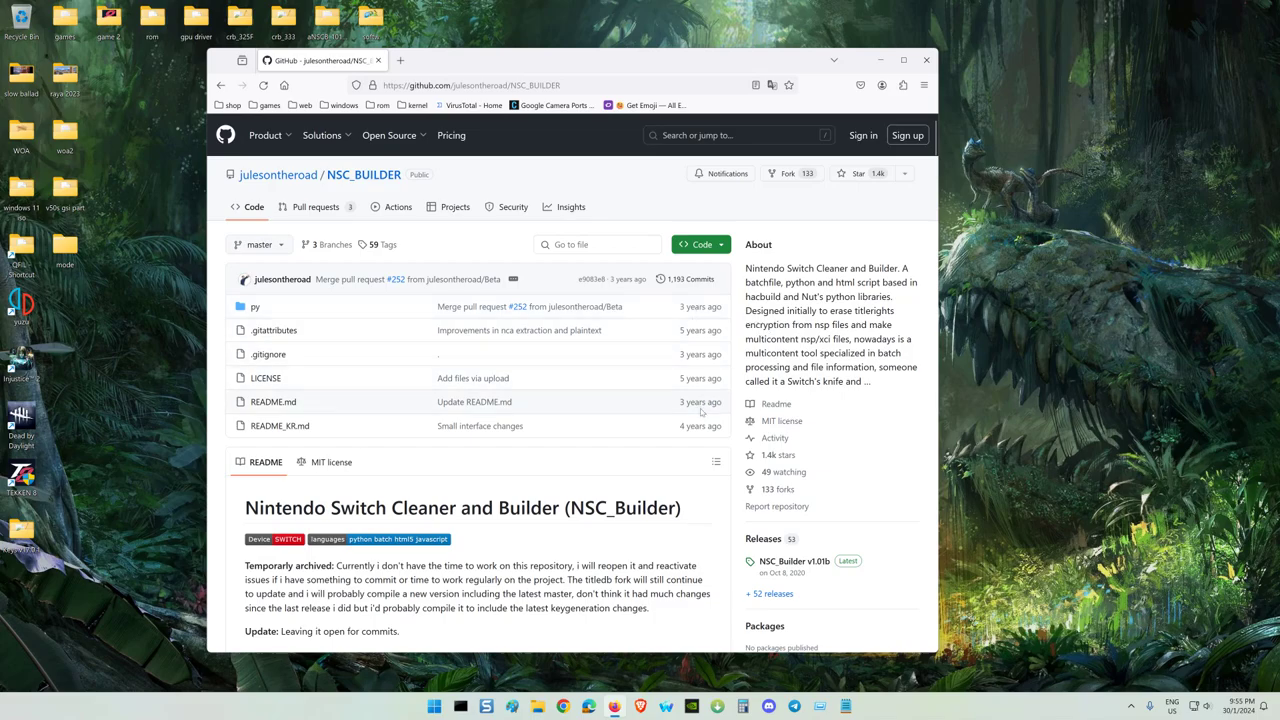
Open the NSC_Builder v1.01b release and download NSCB_101bx64.zip from its assets
left_click(847, 563)
scroll(542, 412, "down", 2)
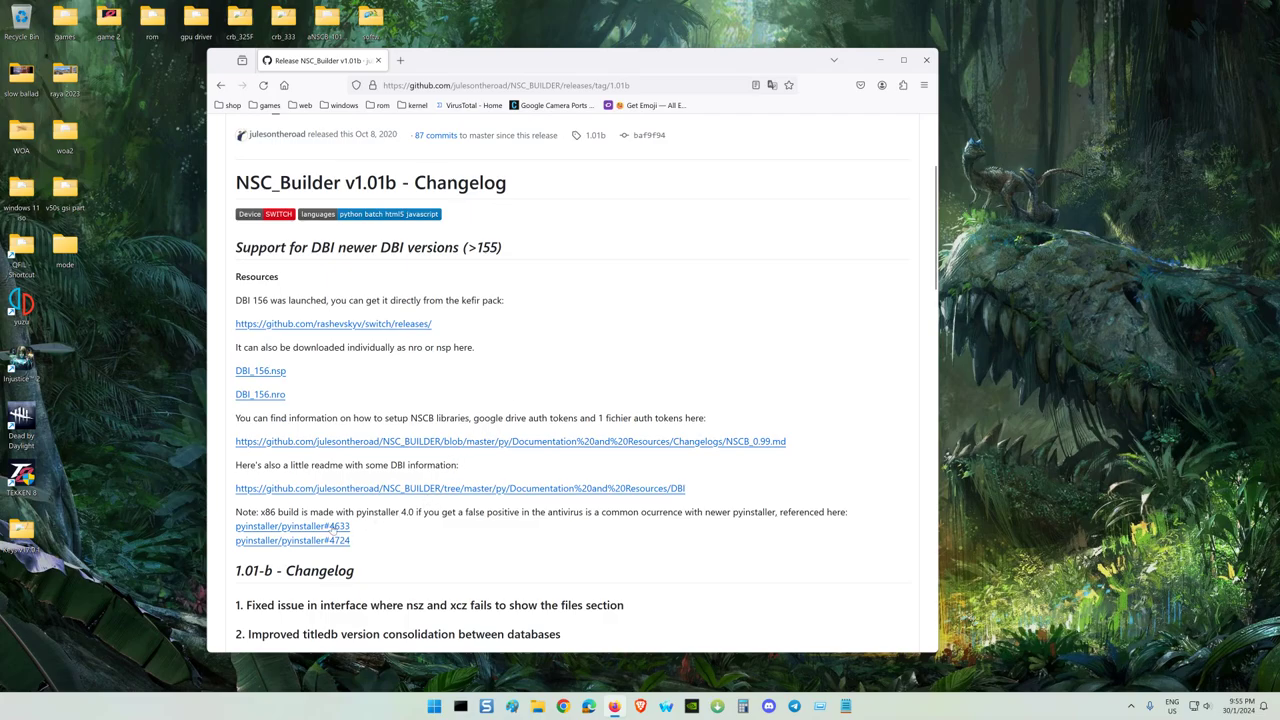
mouse_move(314, 531)
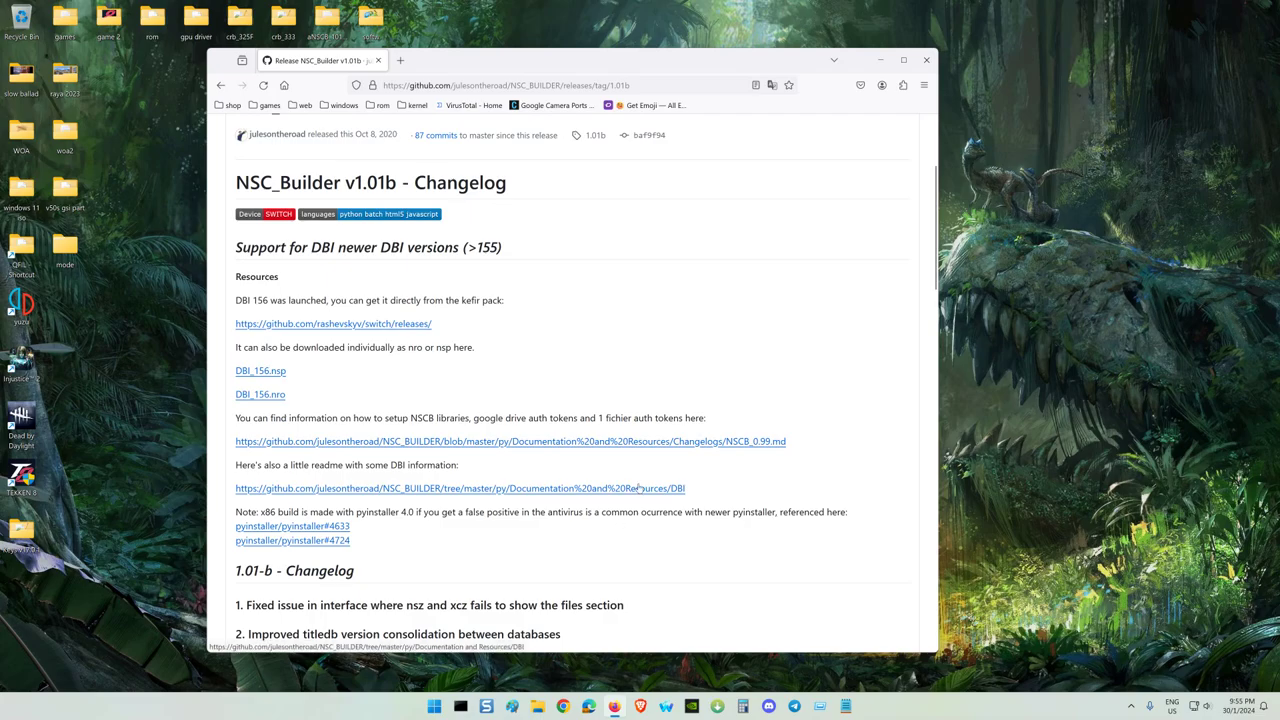
scroll(639, 487, "down", 3)
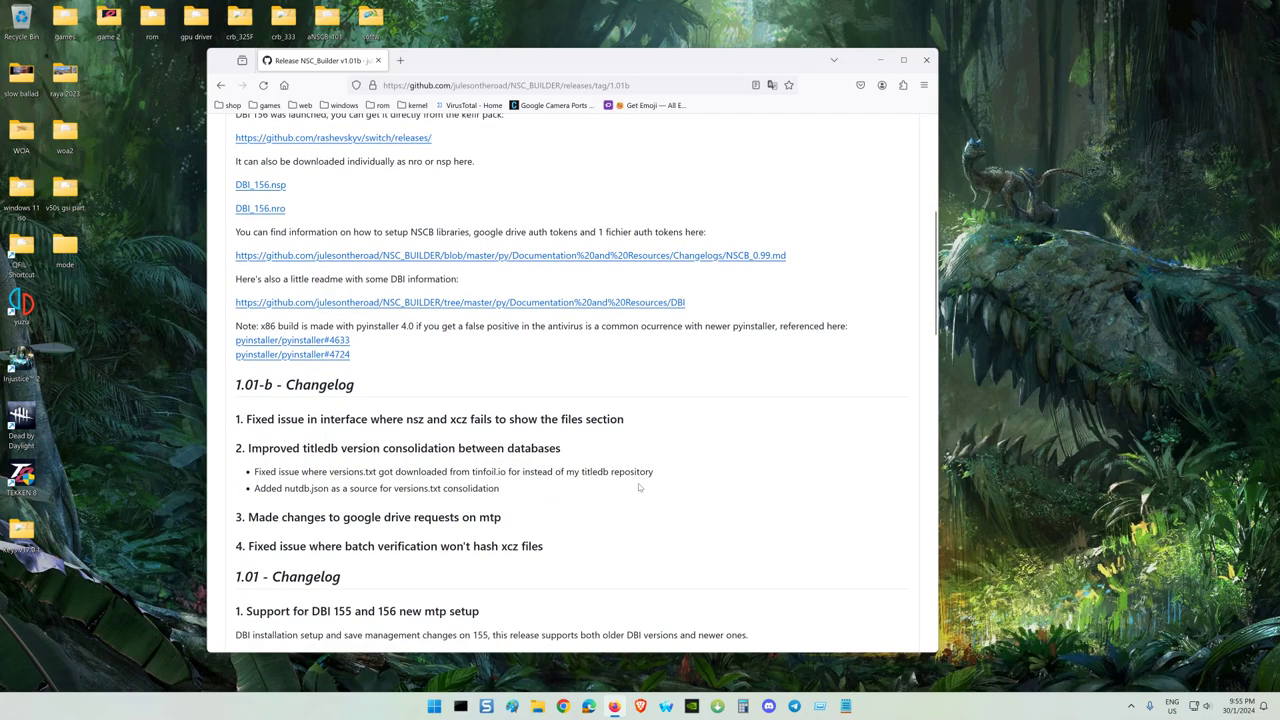
scroll(697, 437, "down", 12)
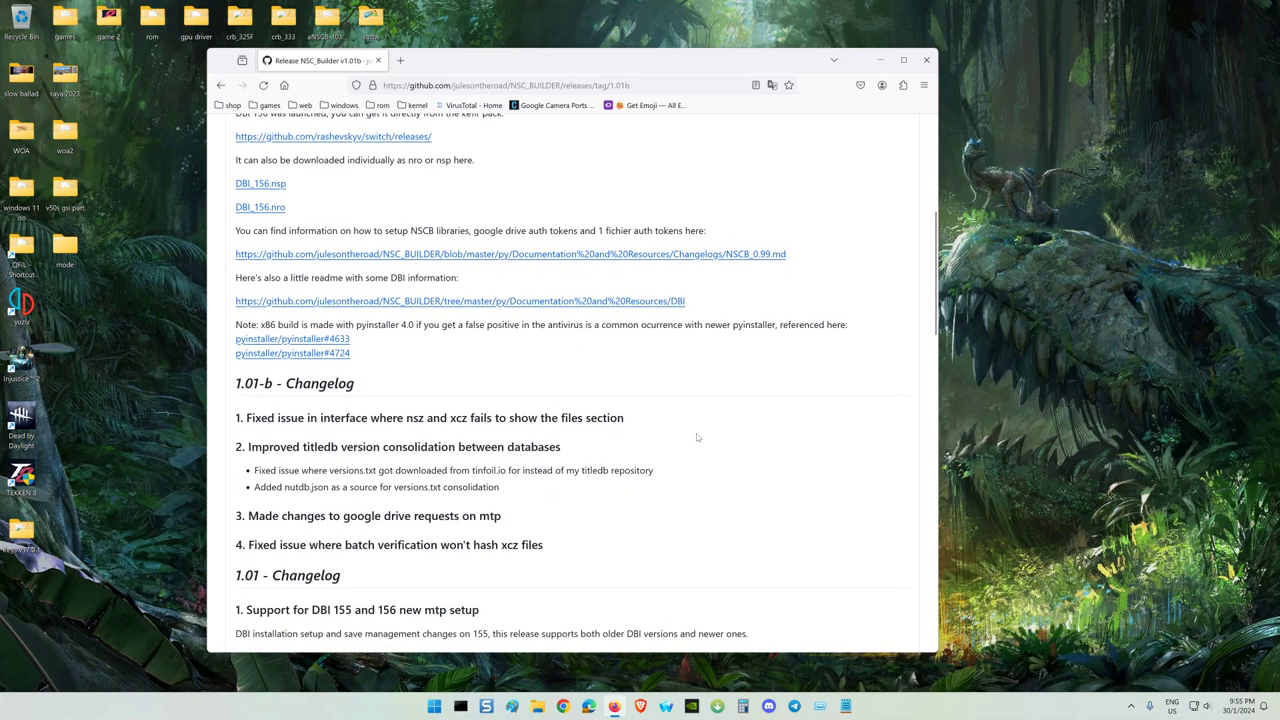
scroll(697, 437, "down", 4)
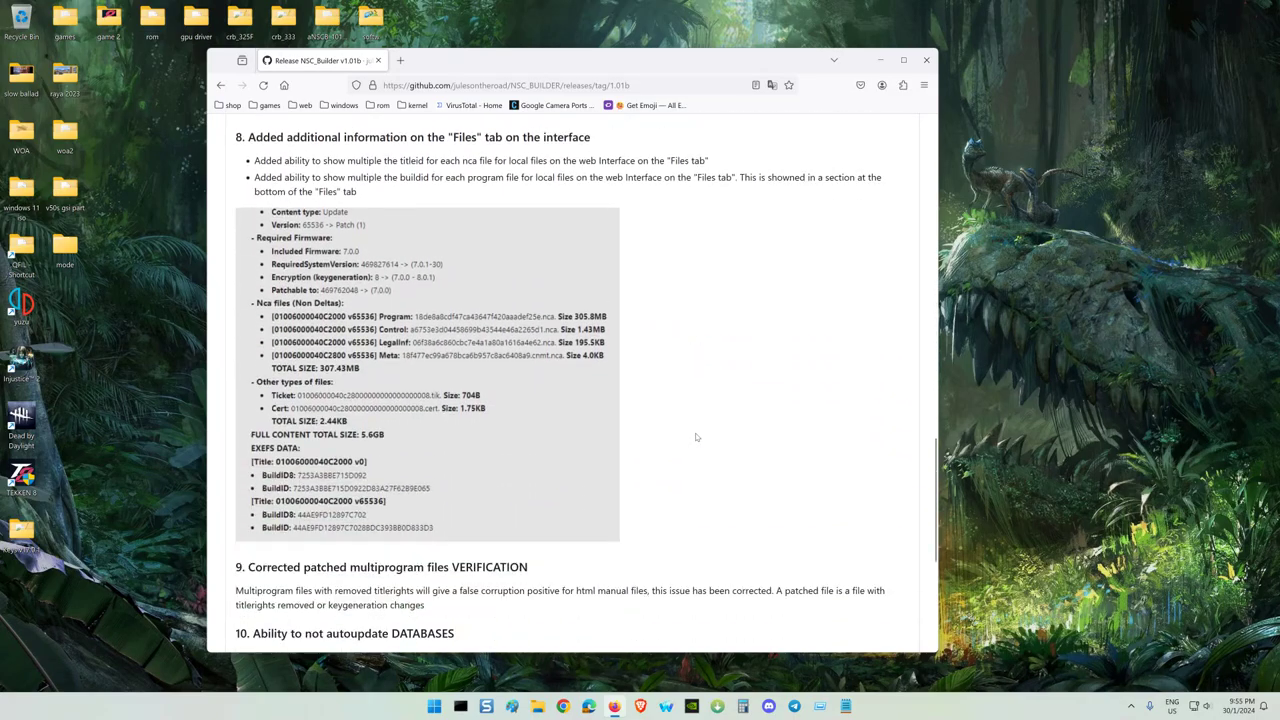
scroll(697, 437, "down", 3)
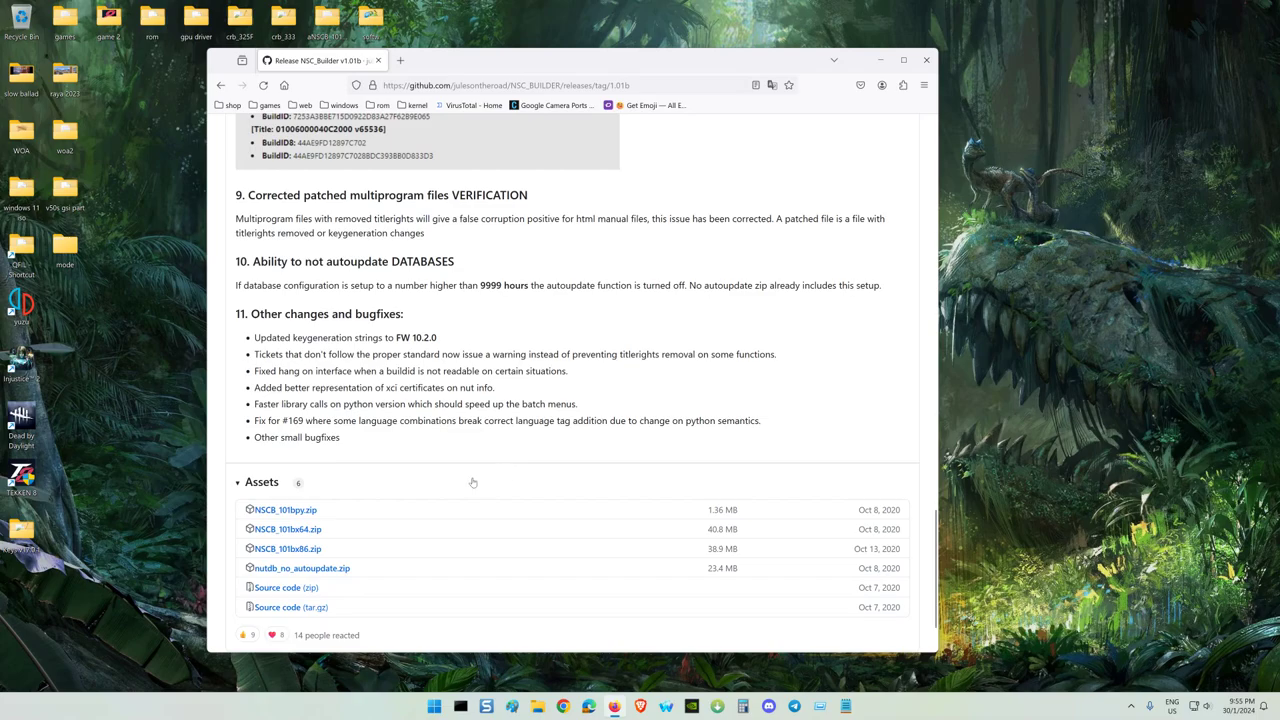
left_click(299, 535)
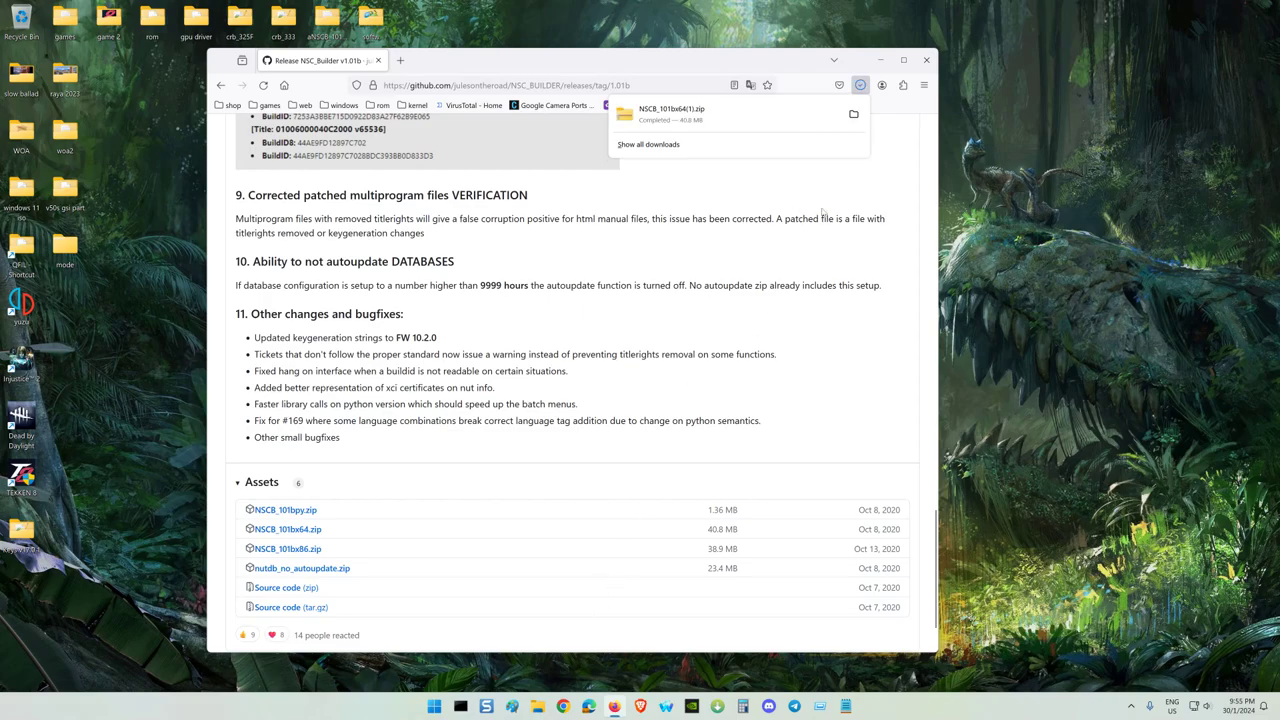
Show the finished download in its folder and delete the older NSCB_101bx64.zip and the NSCB_101bx64 folder
left_click(853, 113)
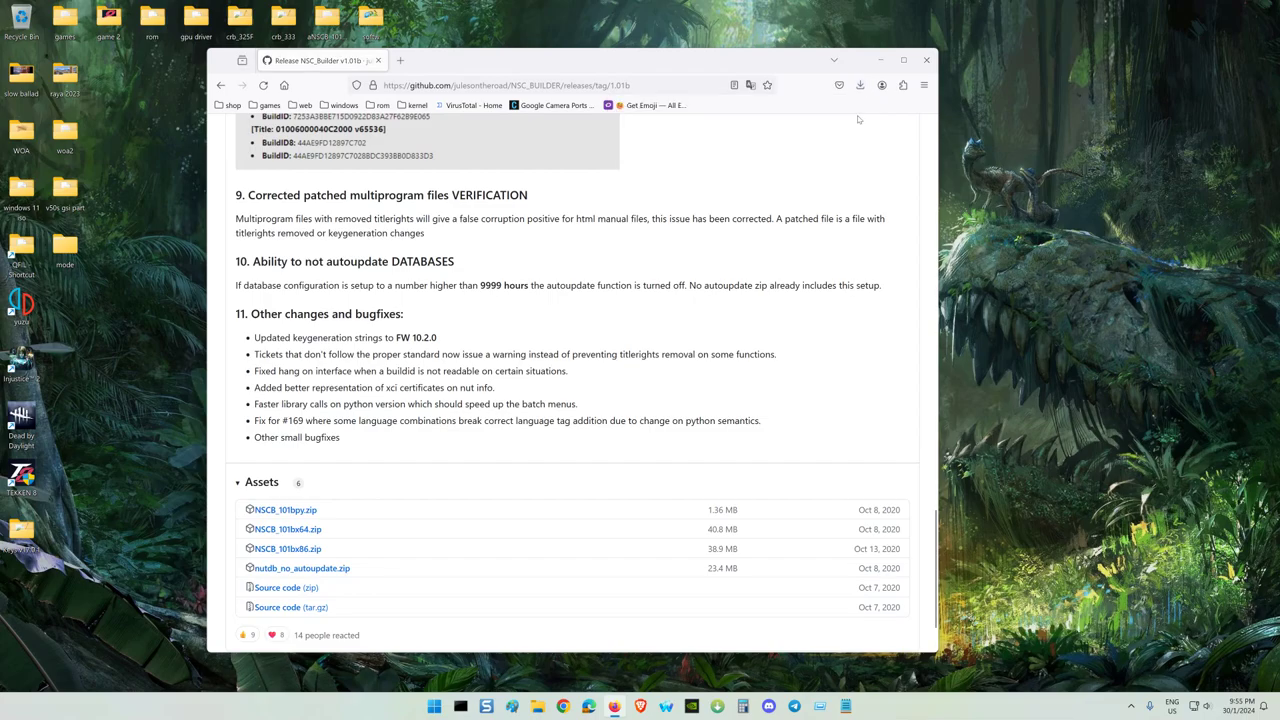
left_click(926, 61)
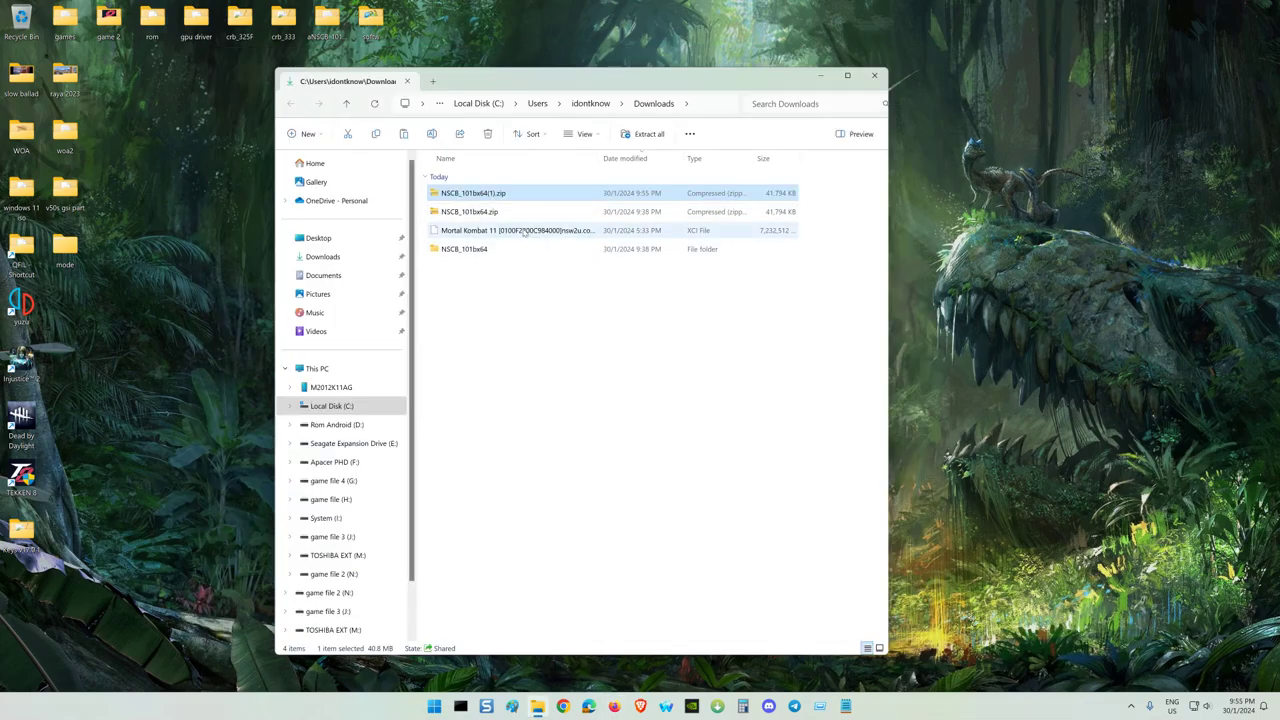
left_click(478, 212)
right_click(478, 212)
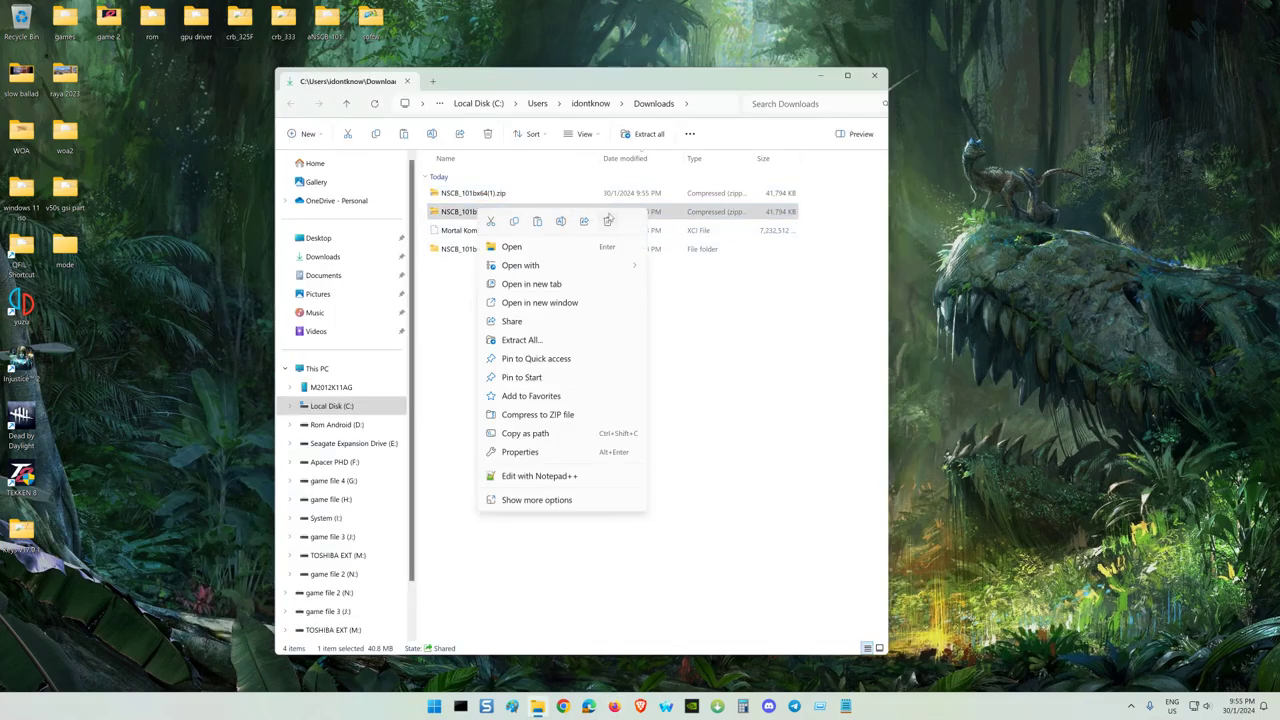
left_click(609, 218)
right_click(466, 231)
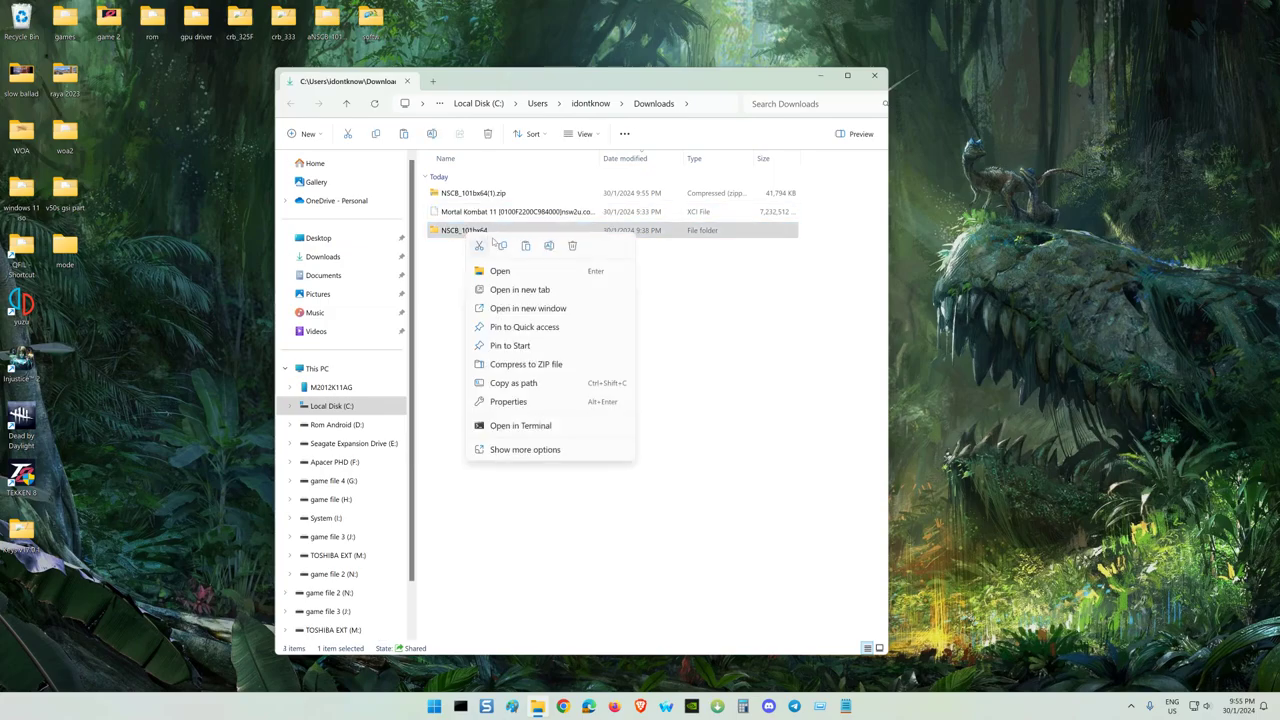
left_click(572, 246)
Extract NSCB_101bx64(1).zip with 7-Zip into its own folder in Downloads
left_click(488, 194)
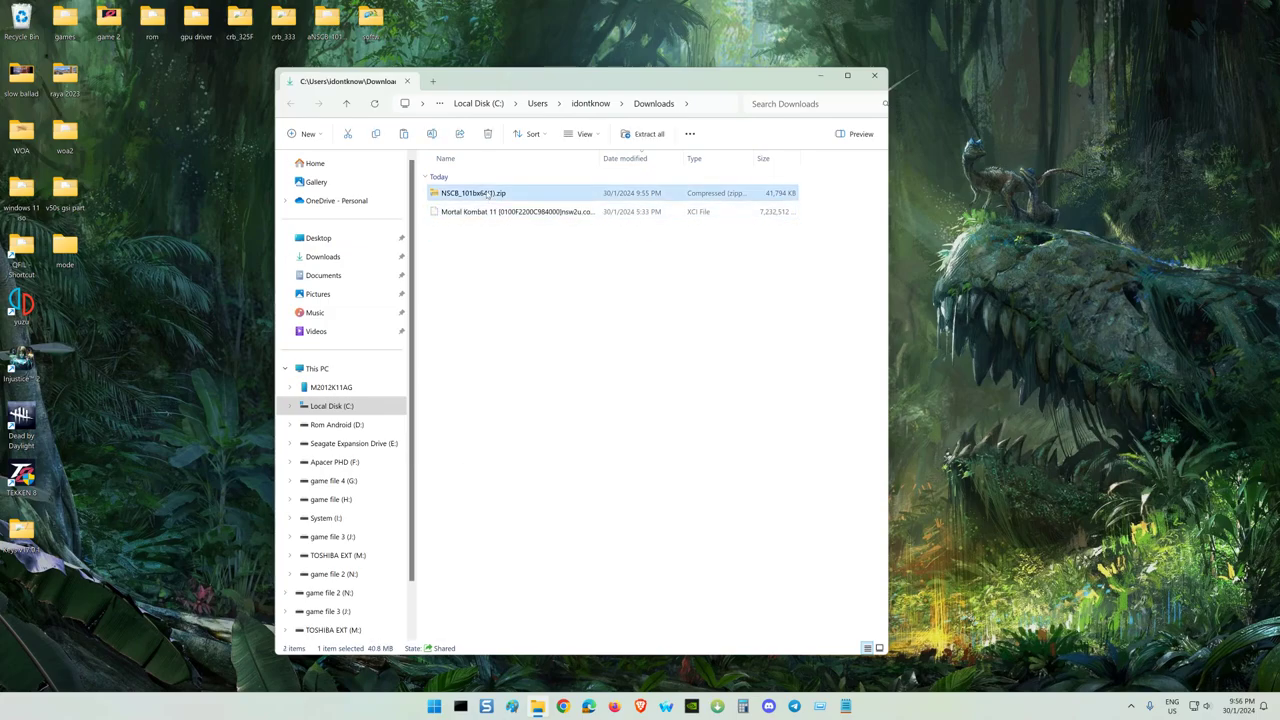
right_click(489, 195)
left_click(545, 483)
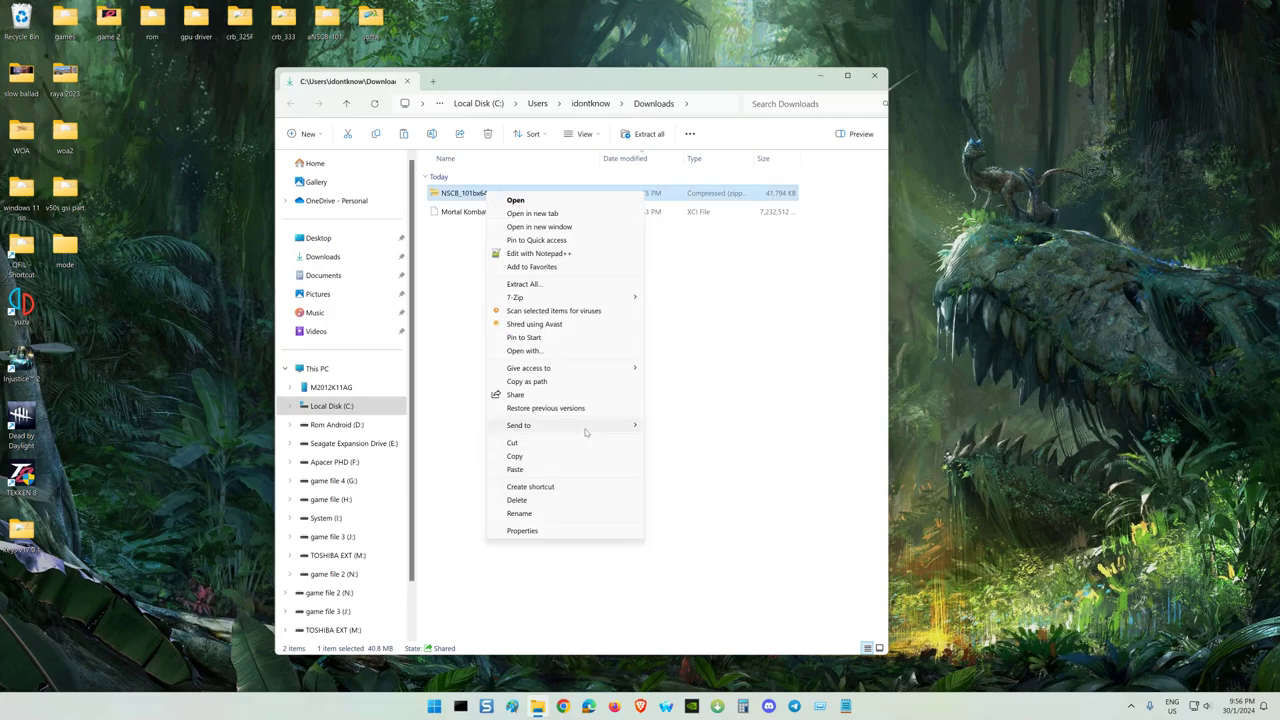
mouse_move(627, 298)
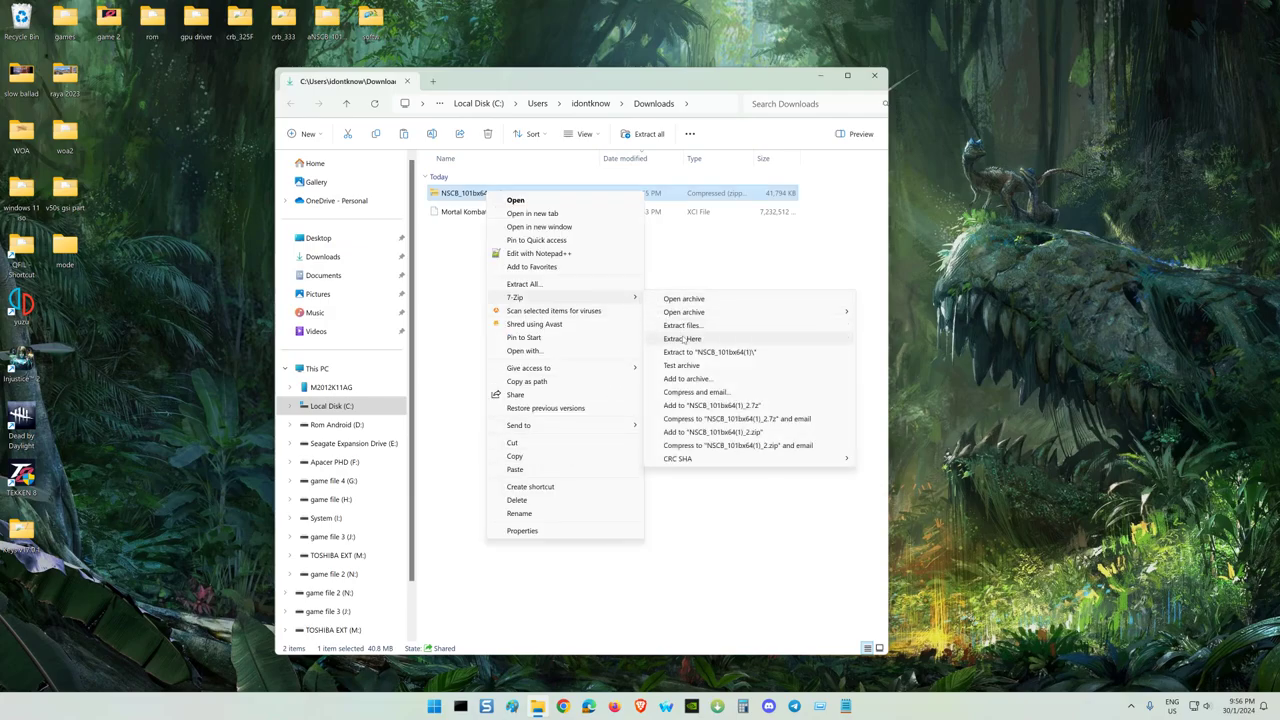
left_click(683, 326)
left_click(626, 426)
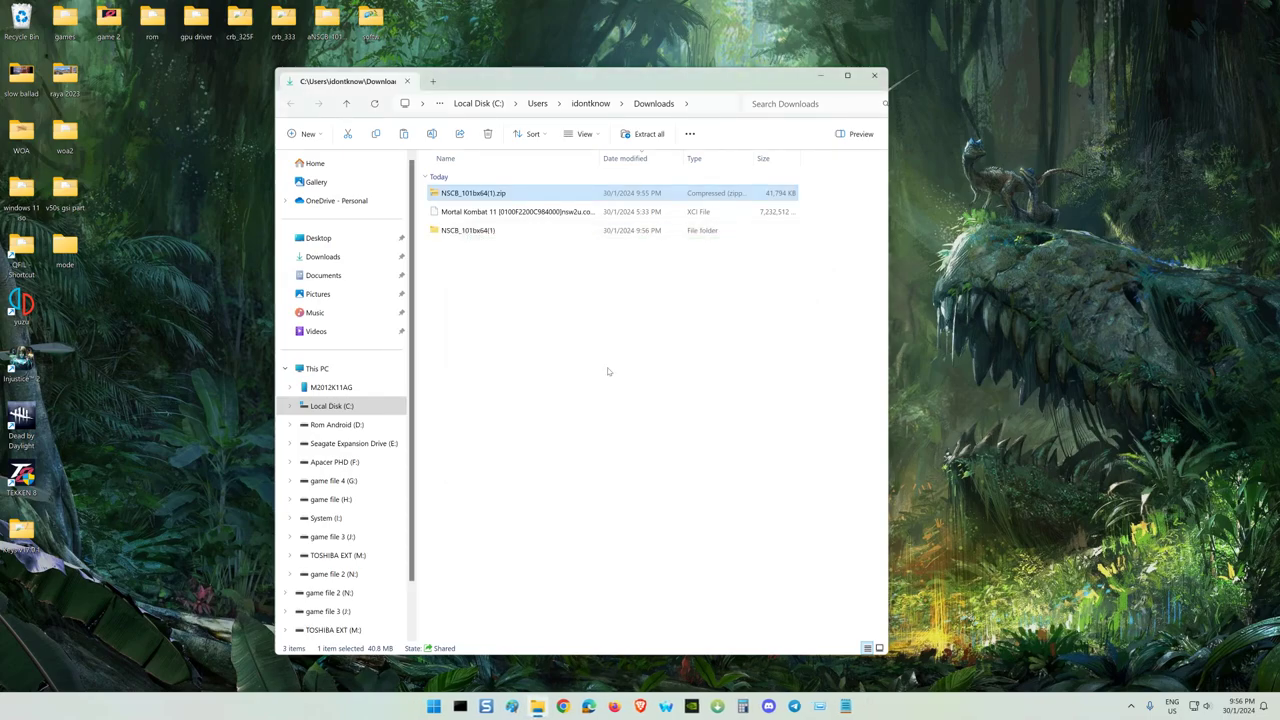
Move the extracted NSCB_101bx64 folder to the desktop and place it in an open area away from the other icons
left_click_drag(569, 80, 902, 71)
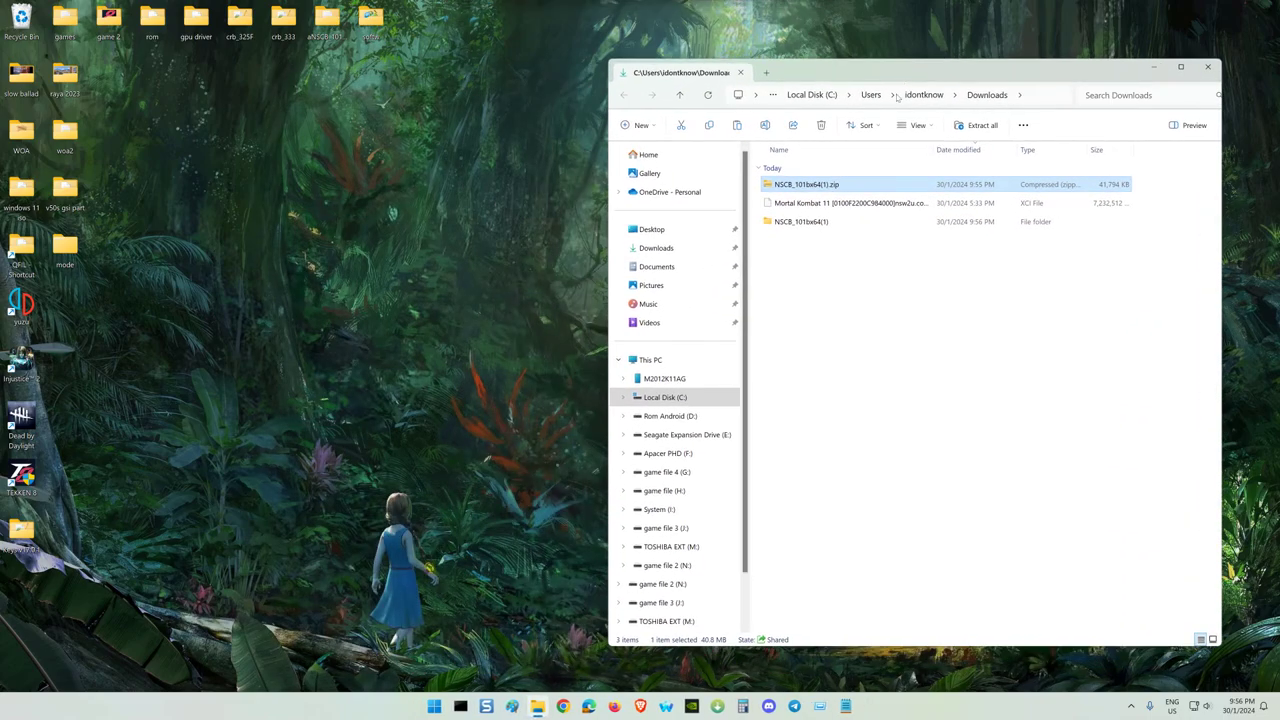
double_click(815, 223)
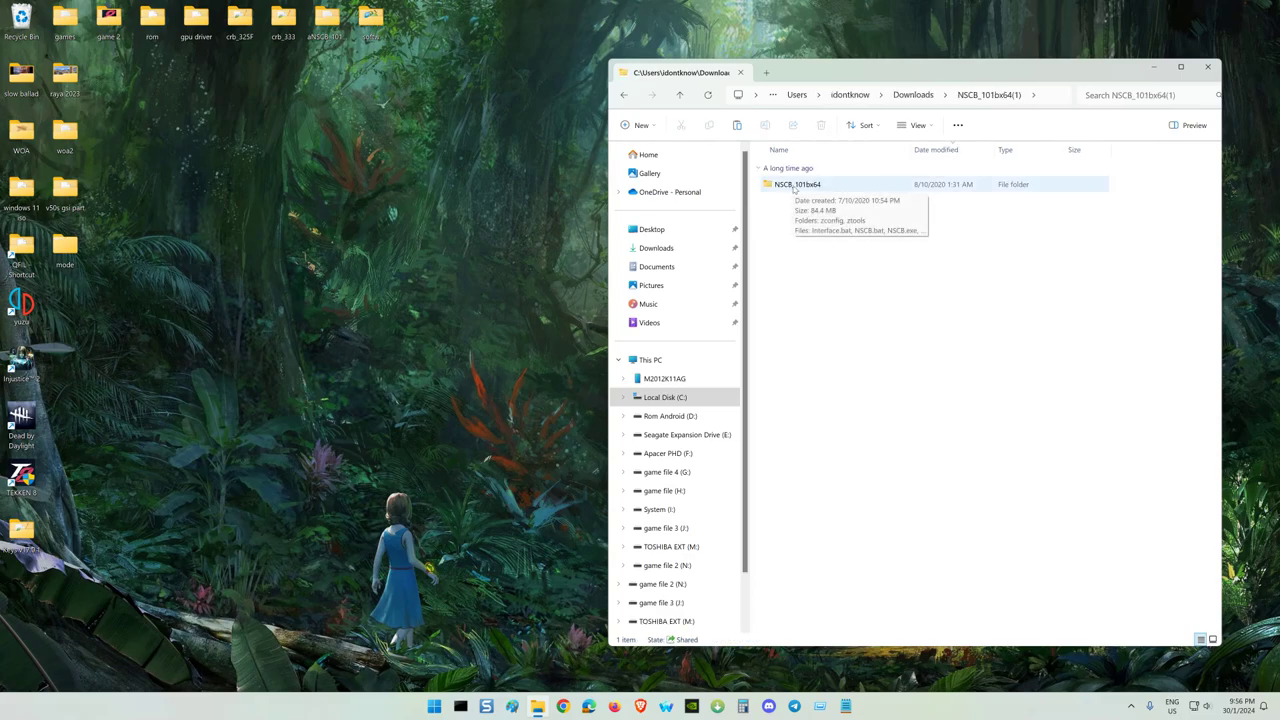
left_click_drag(795, 188, 21, 20)
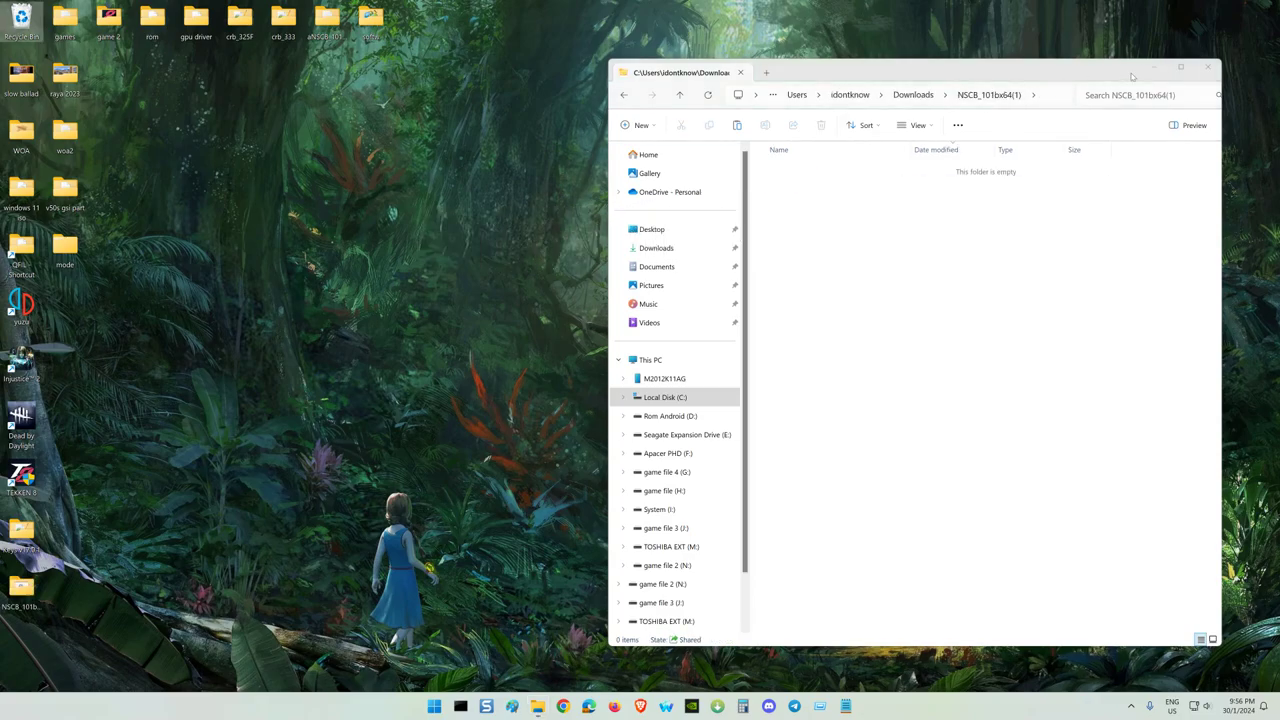
left_click(1208, 67)
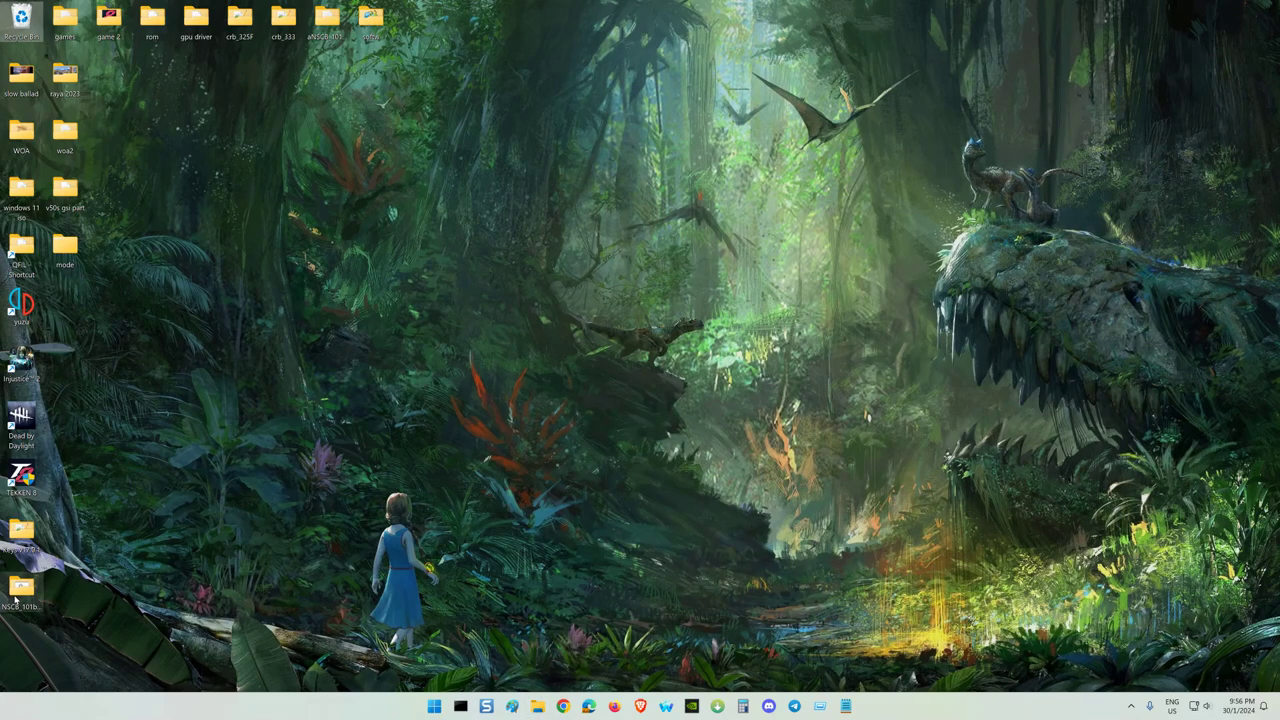
left_click_drag(22, 598, 735, 297)
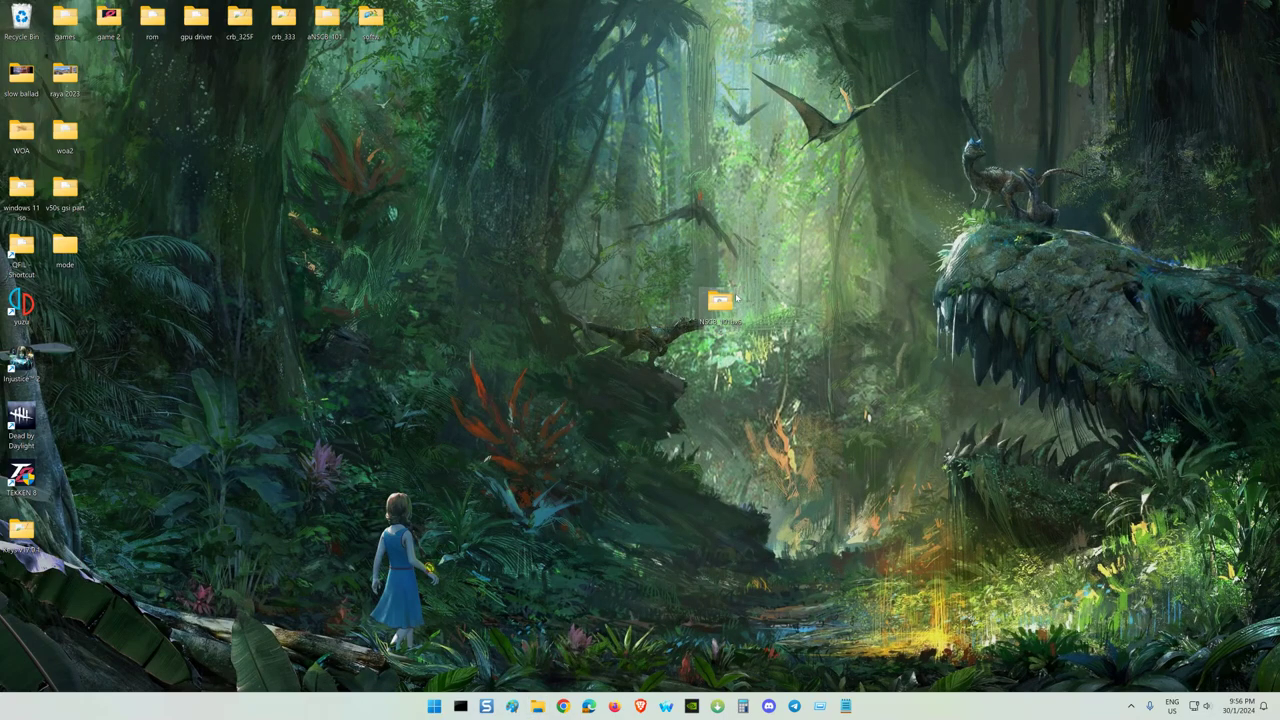
Open the ztools folder inside NSCB_101bx64 and the desktop's Keys v17.0.1 folder in side-by-side windows
double_click(720, 302)
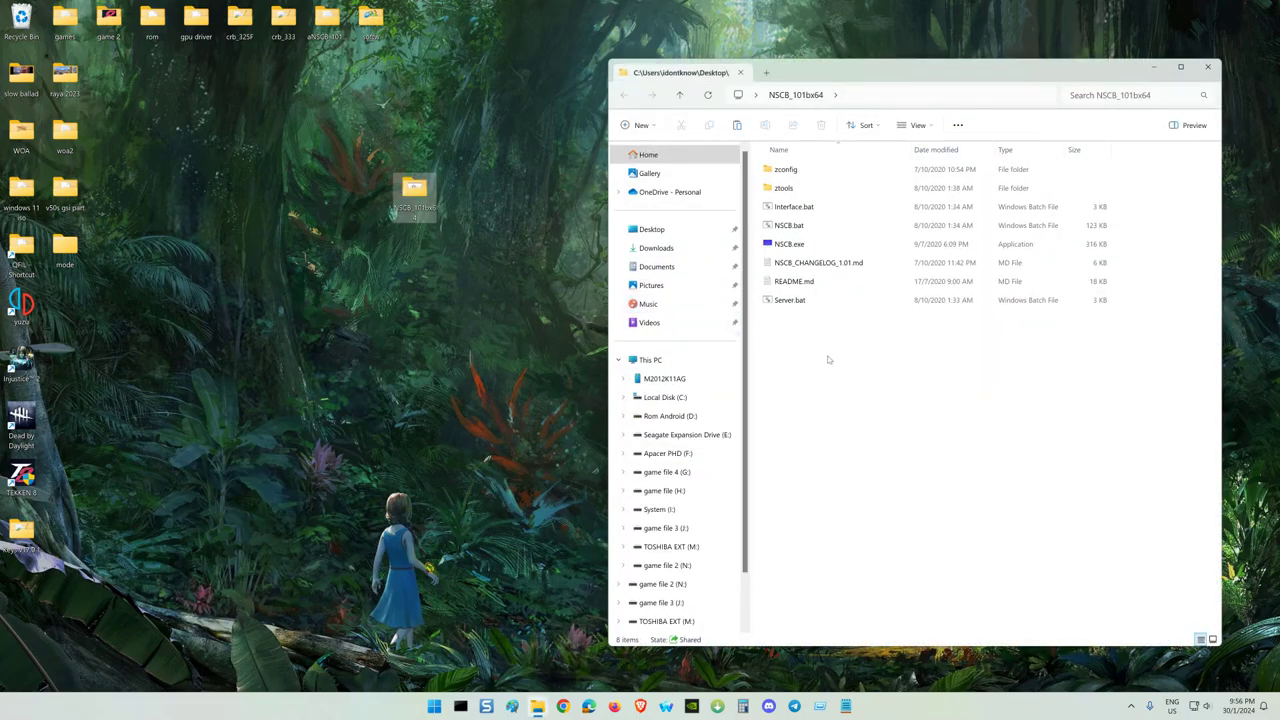
double_click(785, 188)
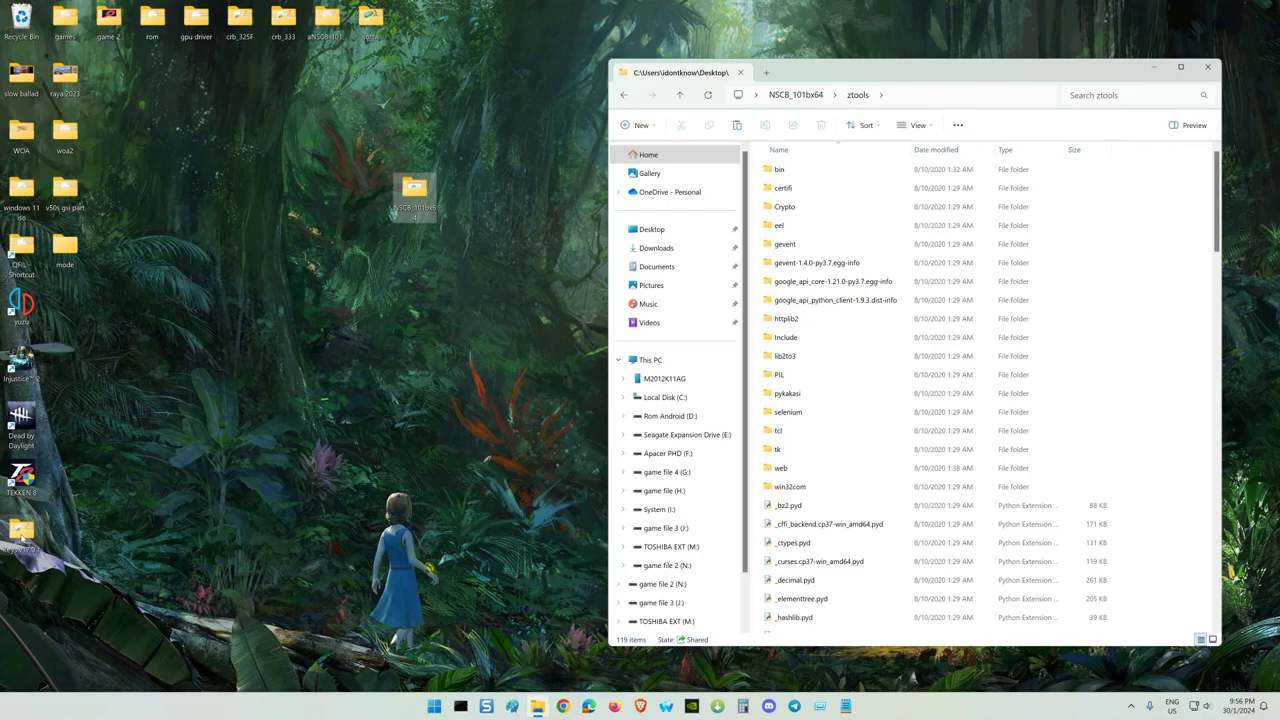
double_click(22, 535)
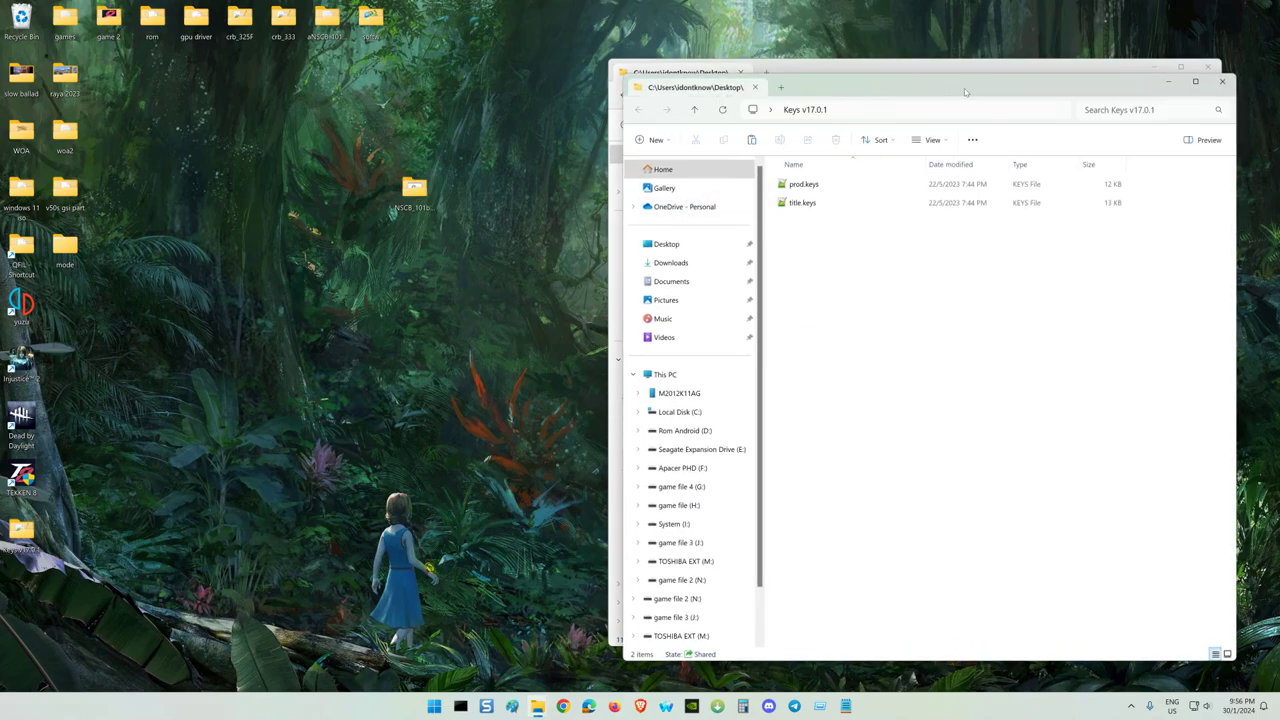
left_click_drag(964, 88, 412, 91)
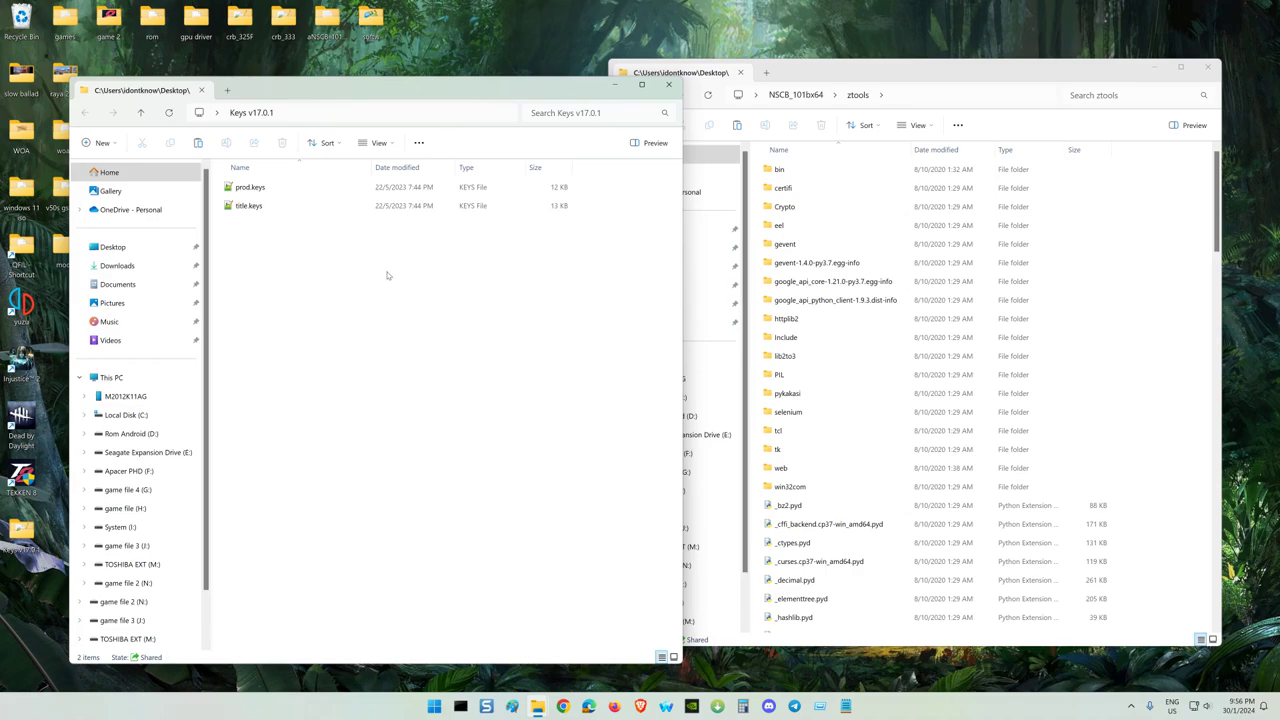
Copy prod.keys from the Keys v17.0.1 folder into ztools and close the keys folder window
left_click(250, 188)
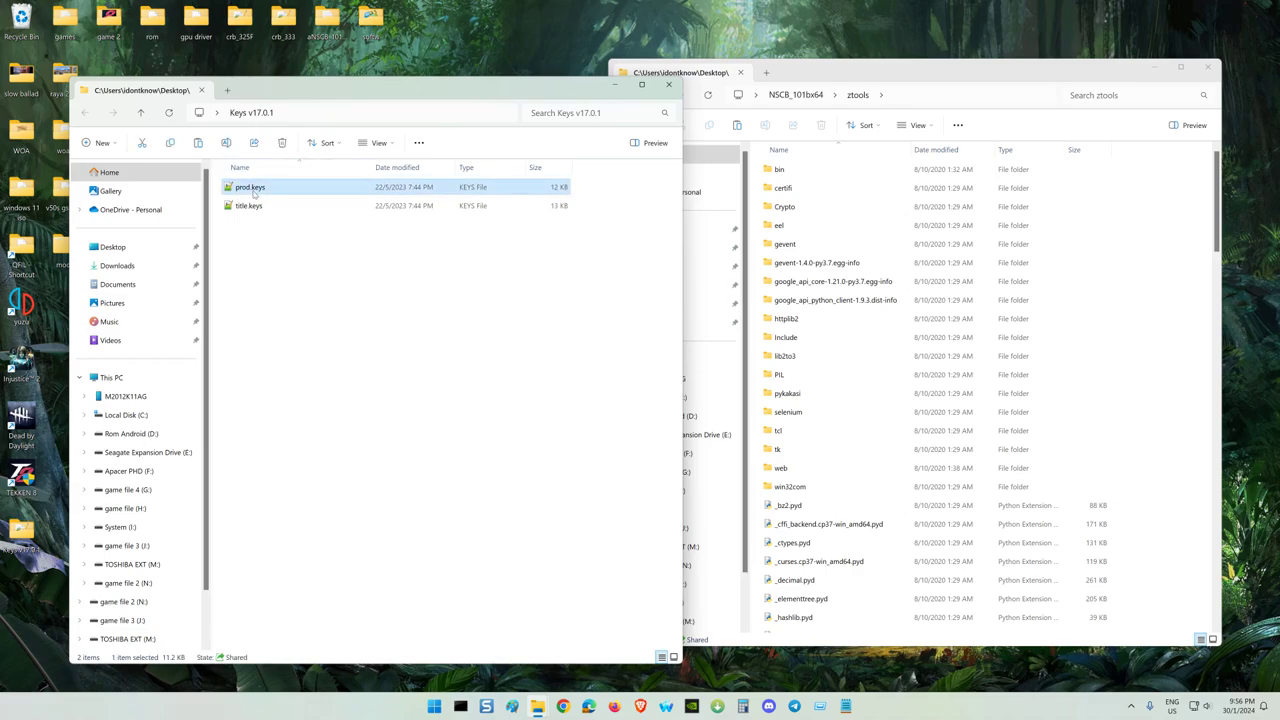
right_click(253, 190)
left_click(290, 205)
left_click(1162, 418)
right_click(1160, 418)
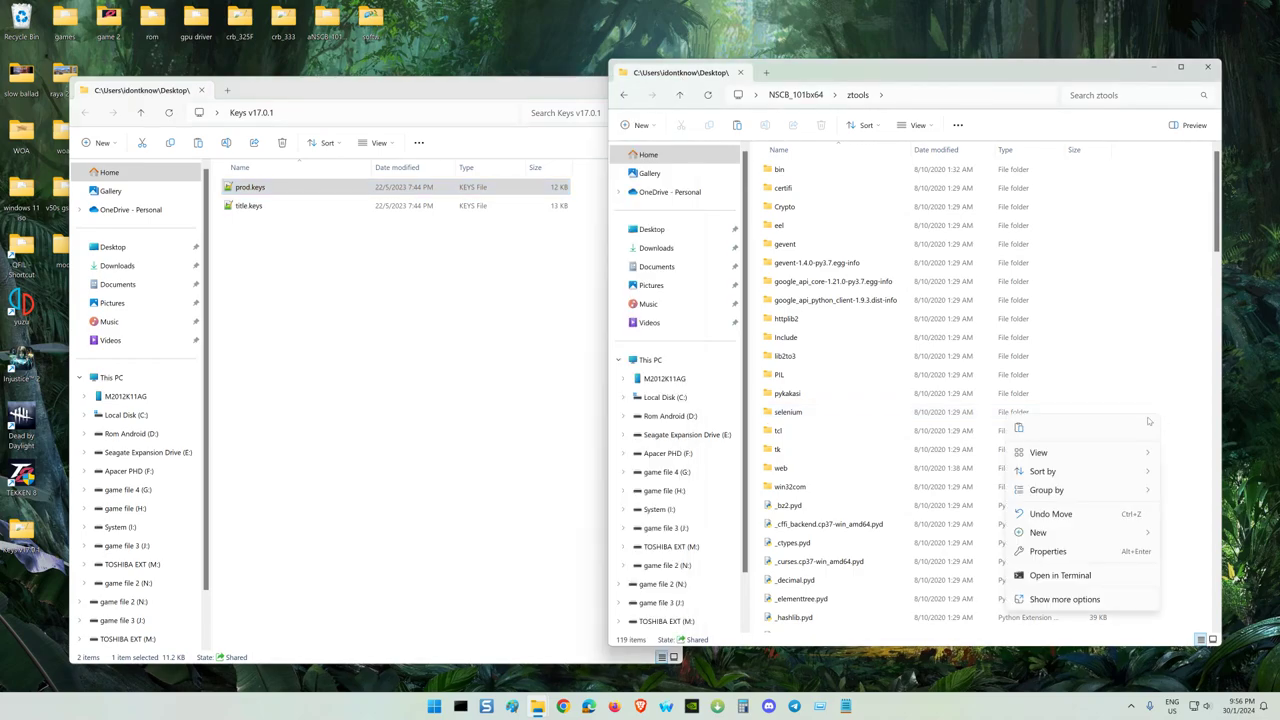
left_click(1020, 428)
left_click(466, 348)
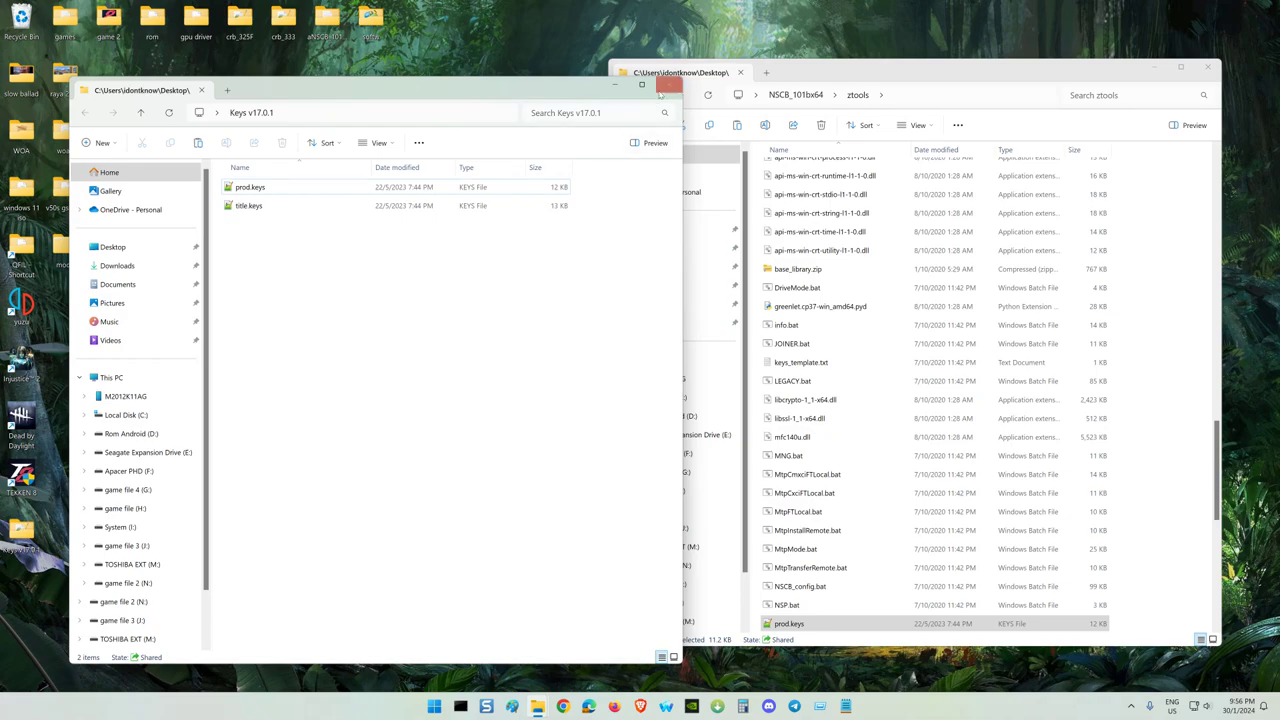
left_click(660, 92)
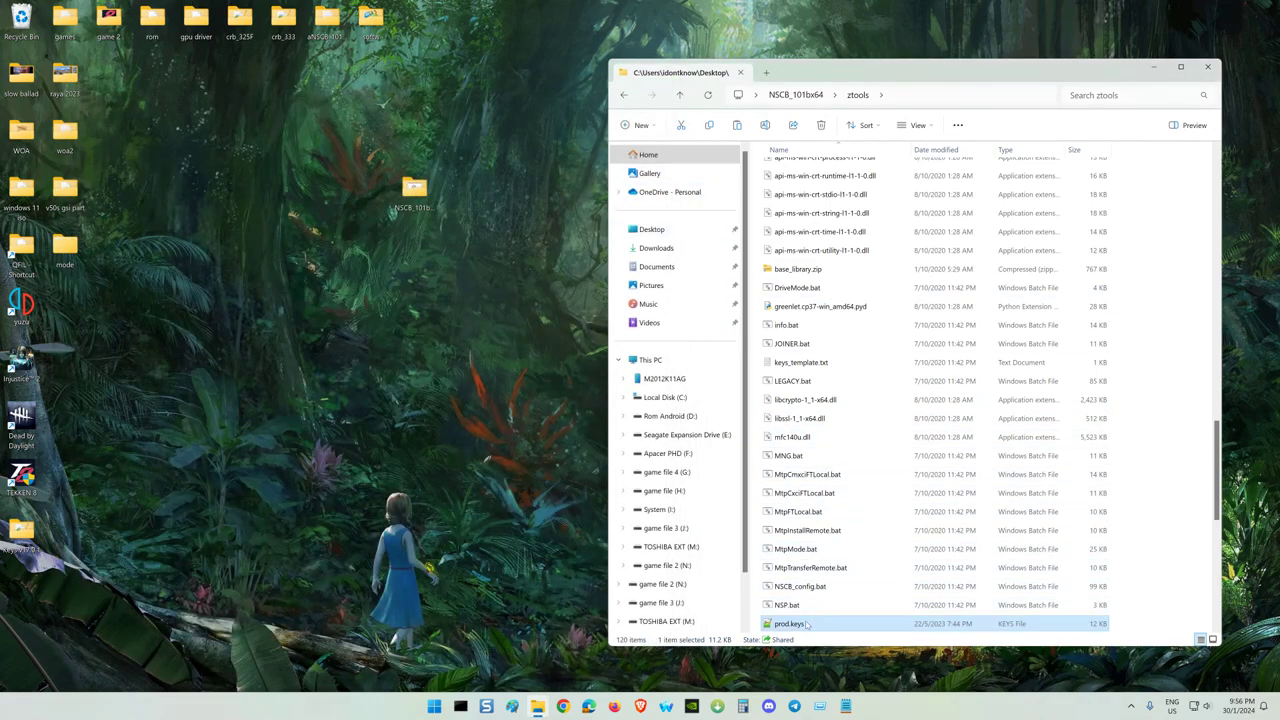
Rename prod.keys in the ztools folder to keys.txt and accept the file extension change
right_click(805, 627)
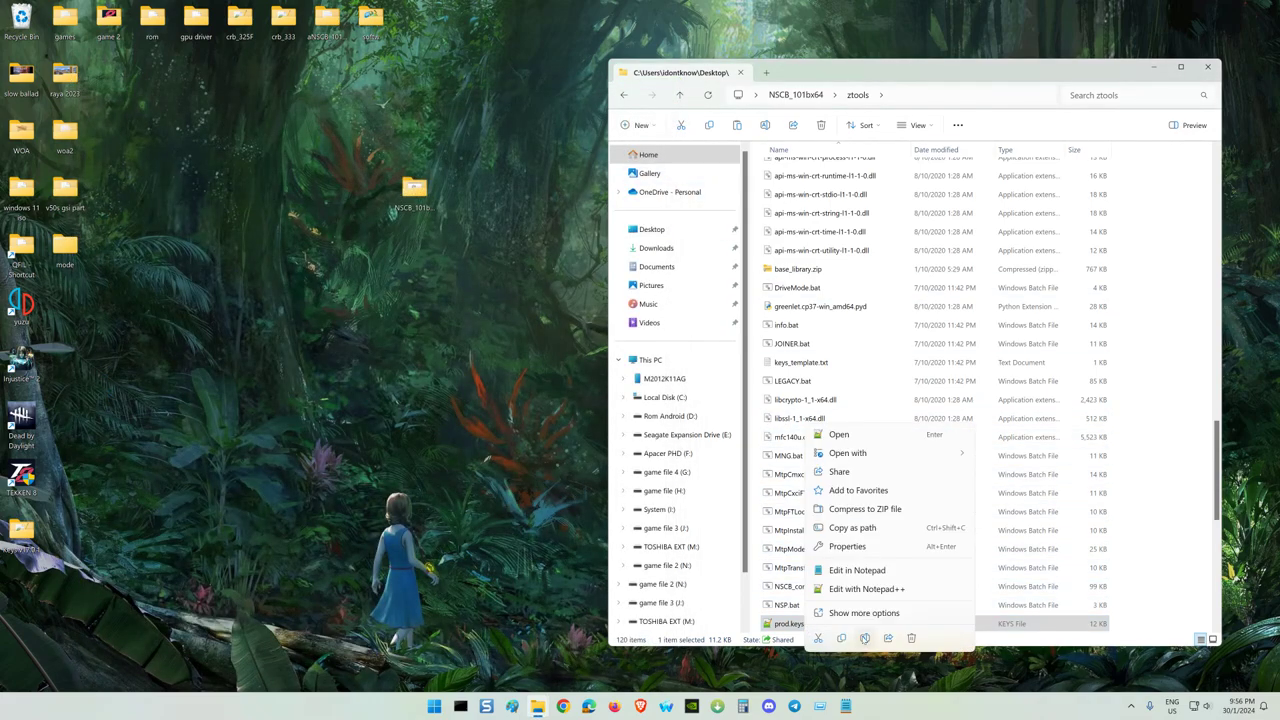
left_click(856, 640)
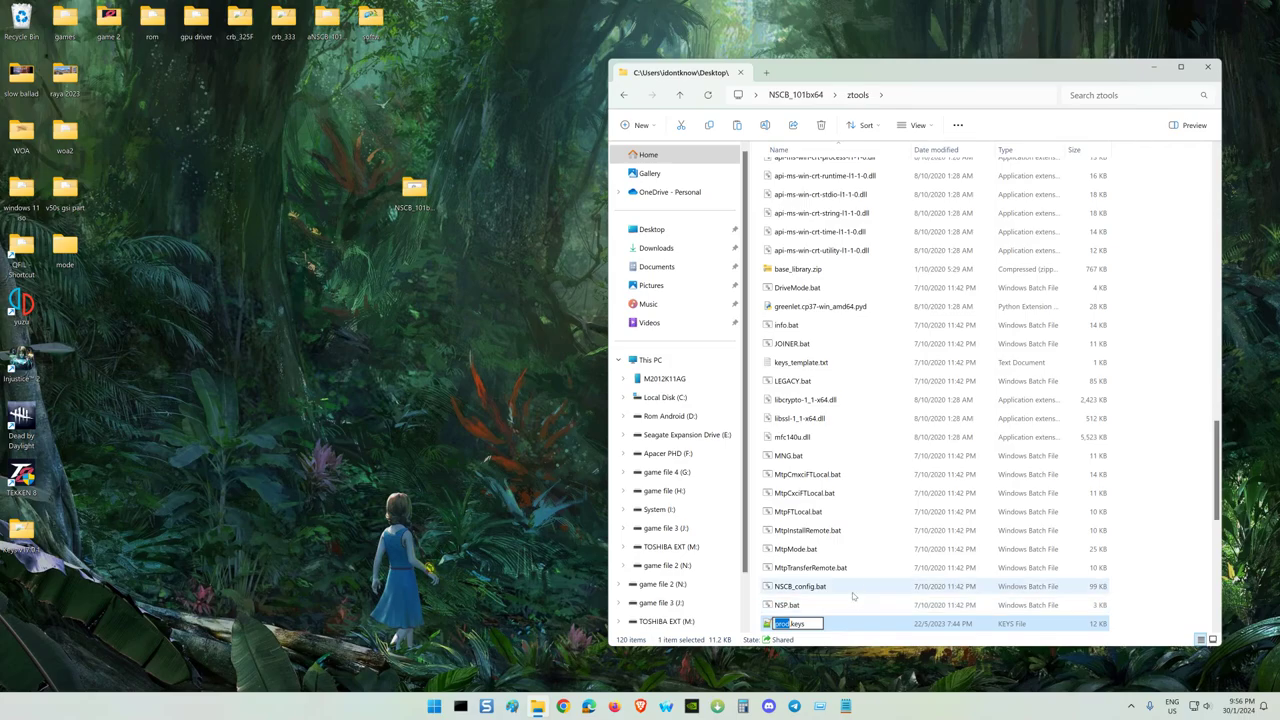
type("keys")
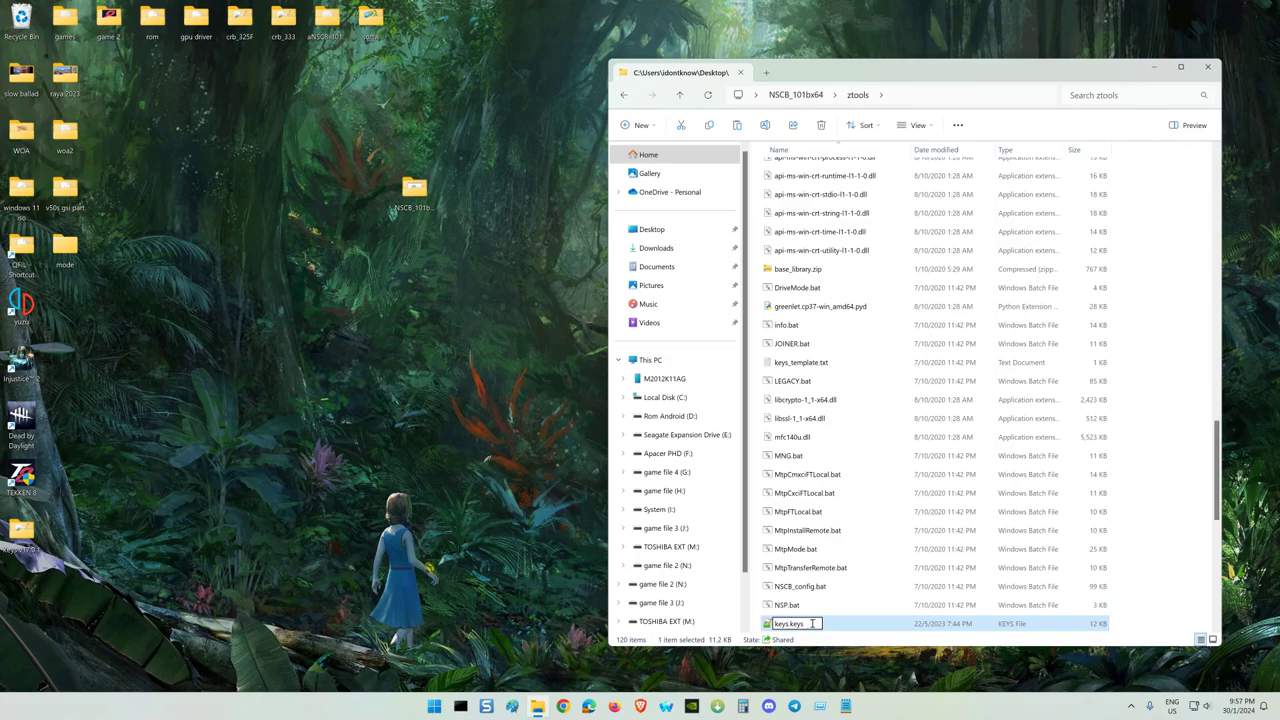
key("BackSpace")
key("BackSpace")
key("BackSpace")
key("BackSpace")
type("txt")
key("Return")
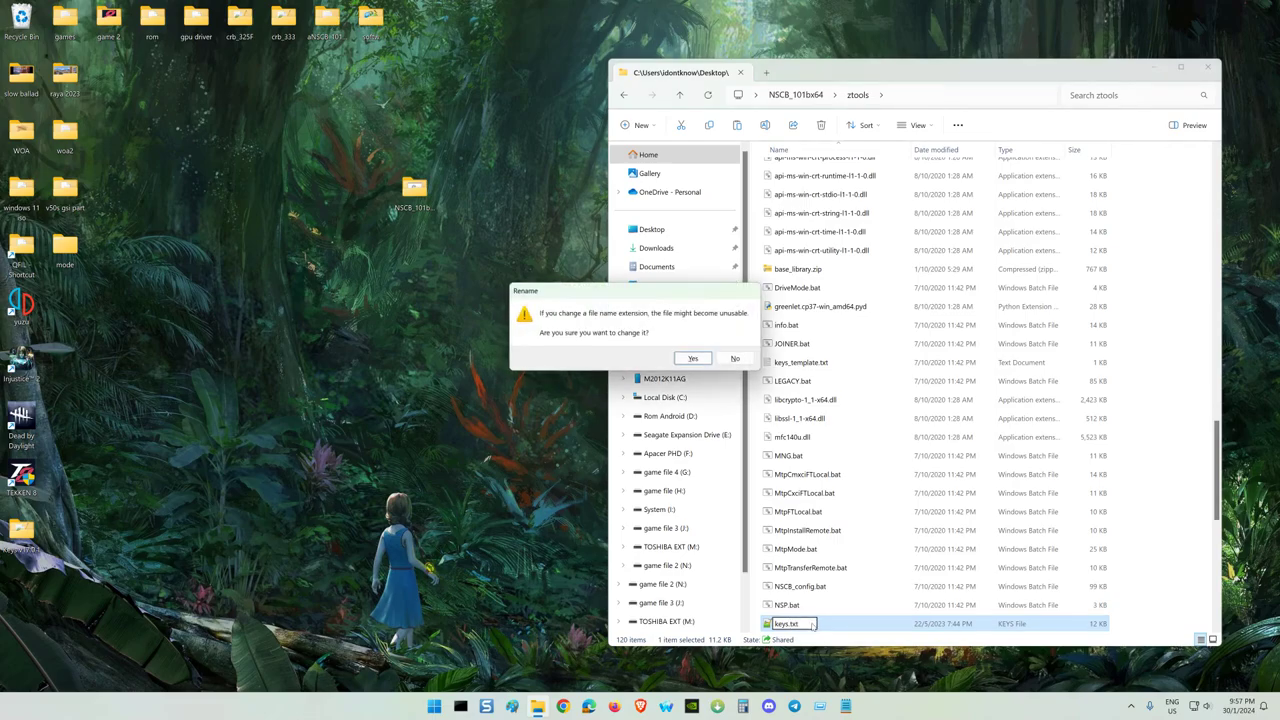
left_click(703, 363)
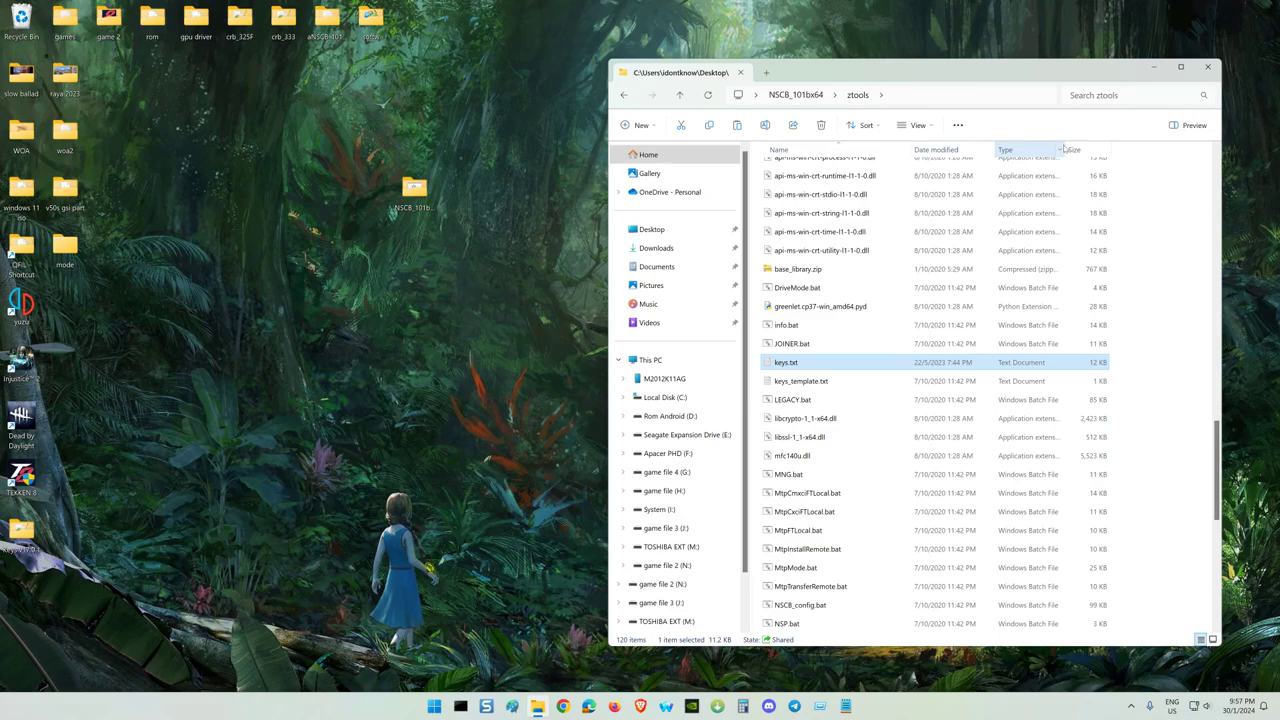
Move the ztools window toward the middle of the desktop, and look at the Windows display settings before closing them
left_click_drag(1011, 70, 769, 97)
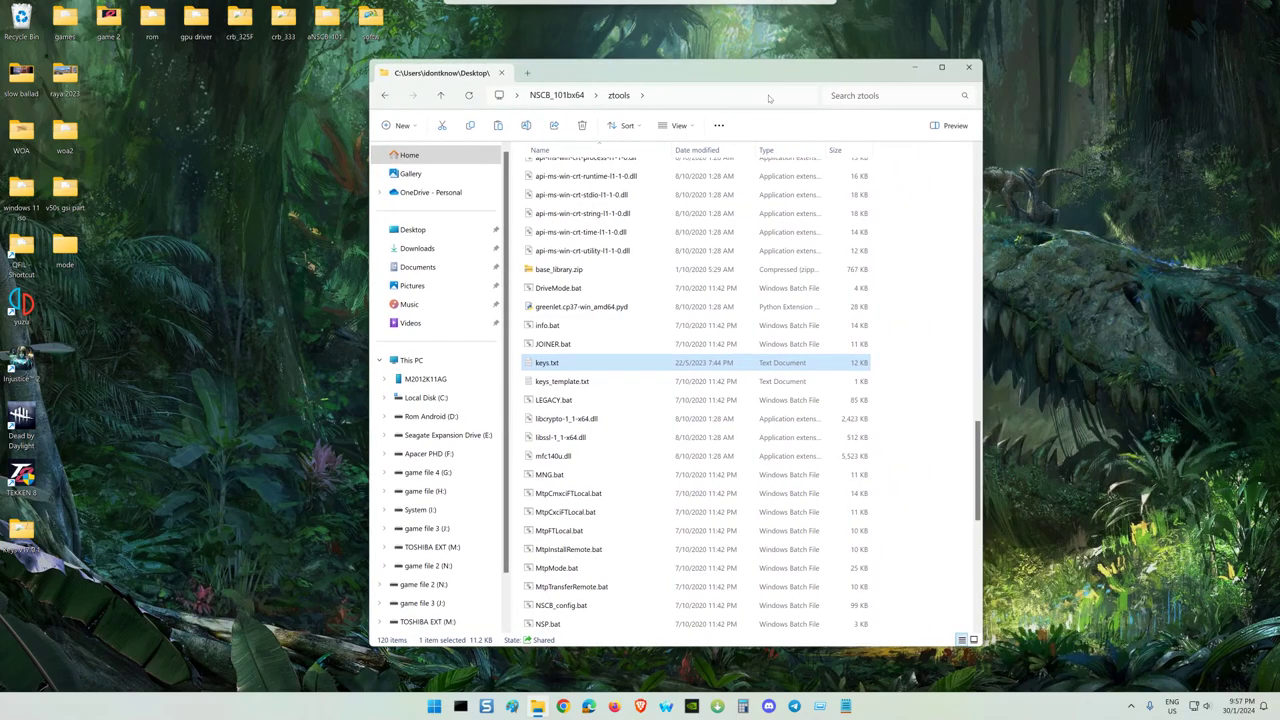
right_click(226, 347)
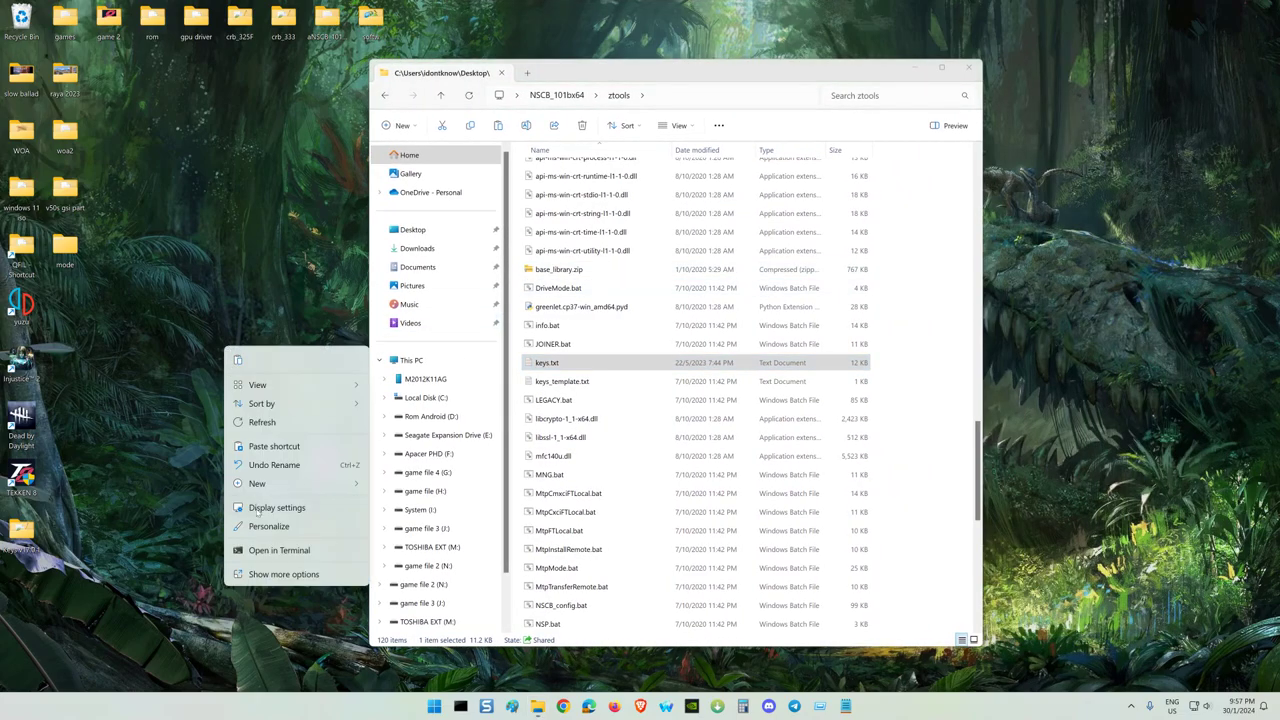
left_click(310, 507)
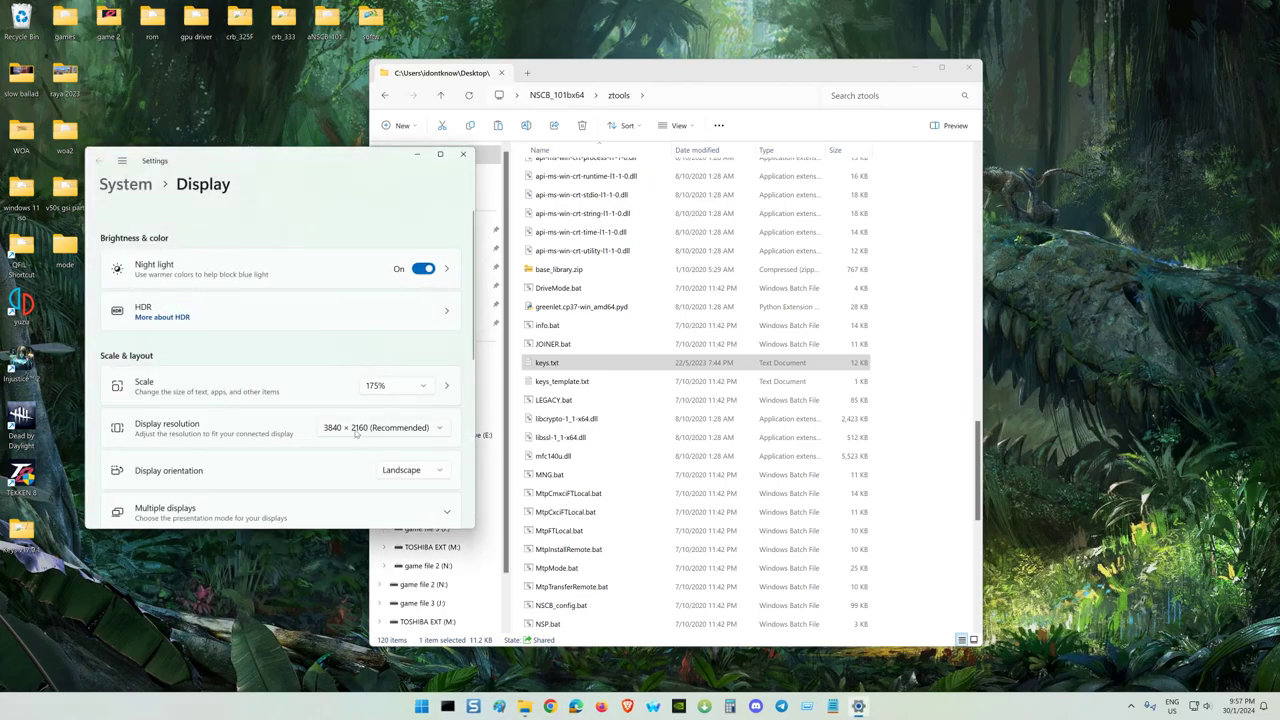
left_click(463, 154)
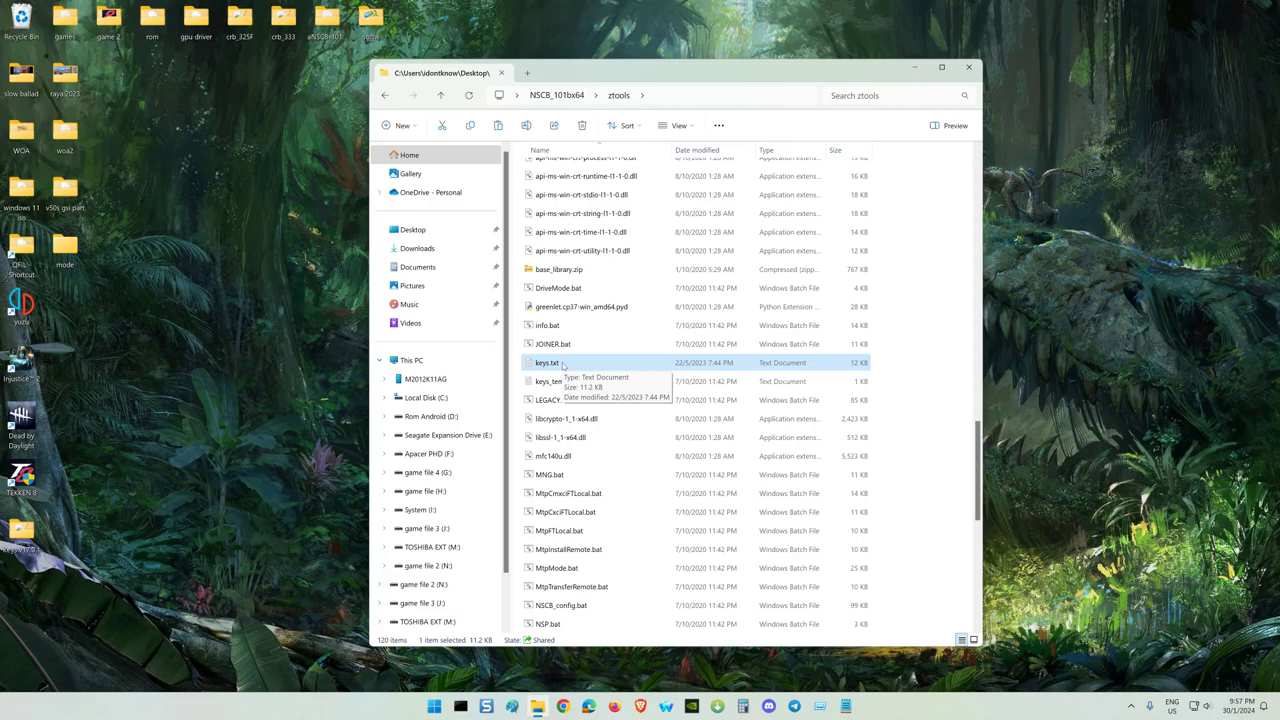
Launch NSCB.exe from the NSCB_101bx64 folder and move the folder window aside from the console
key("BackSpace")
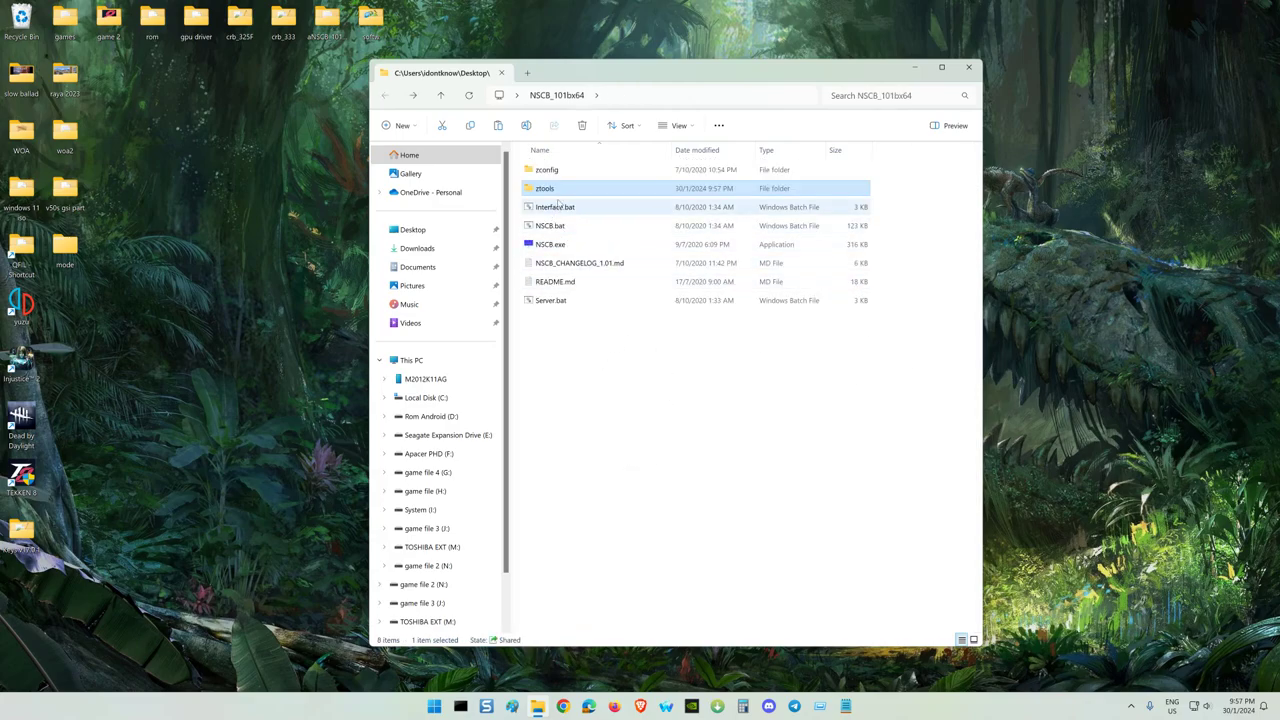
mouse_move(563, 190)
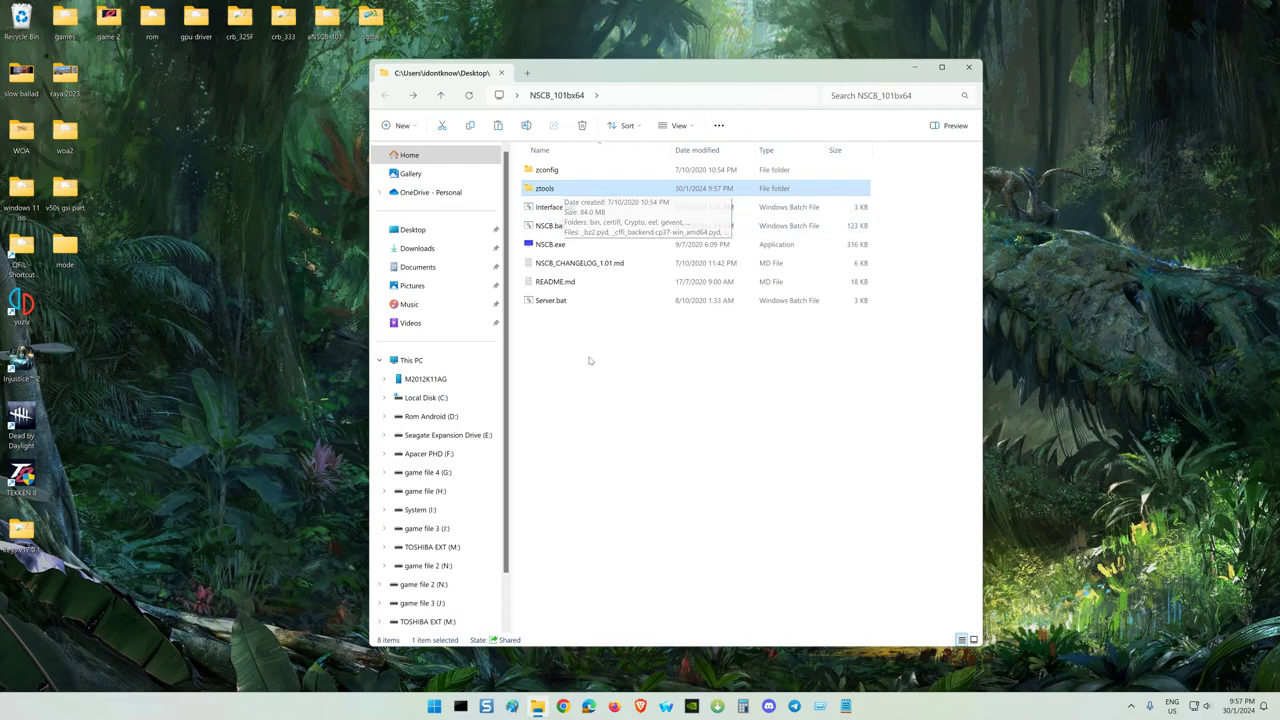
double_click(567, 245)
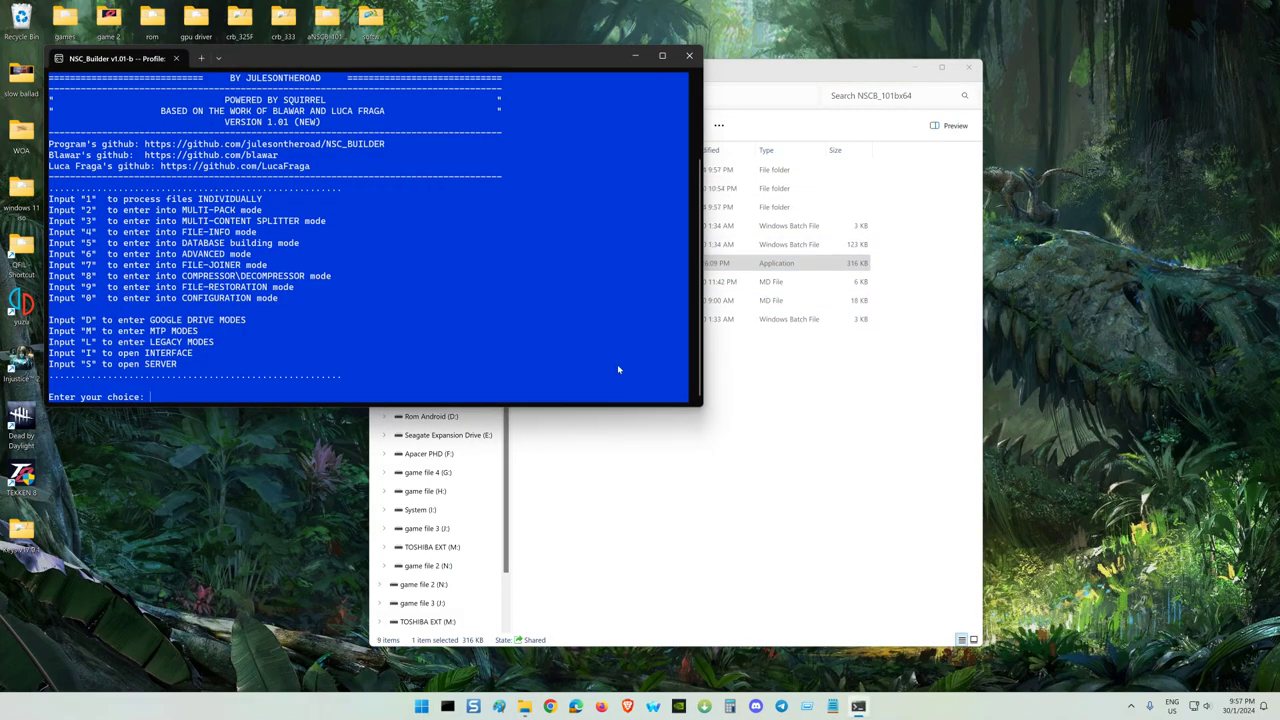
left_click_drag(758, 68, 1038, 76)
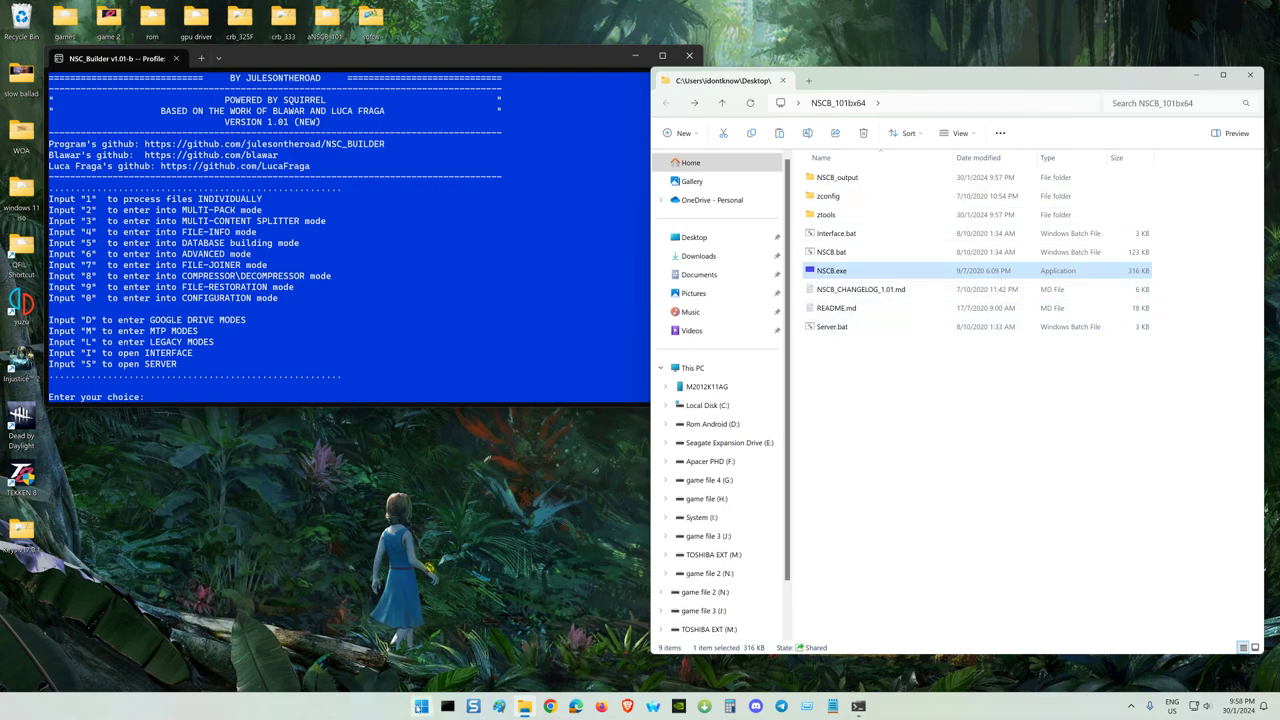
Check the Windows installed apps list for Python, then close Settings
right_click(421, 706)
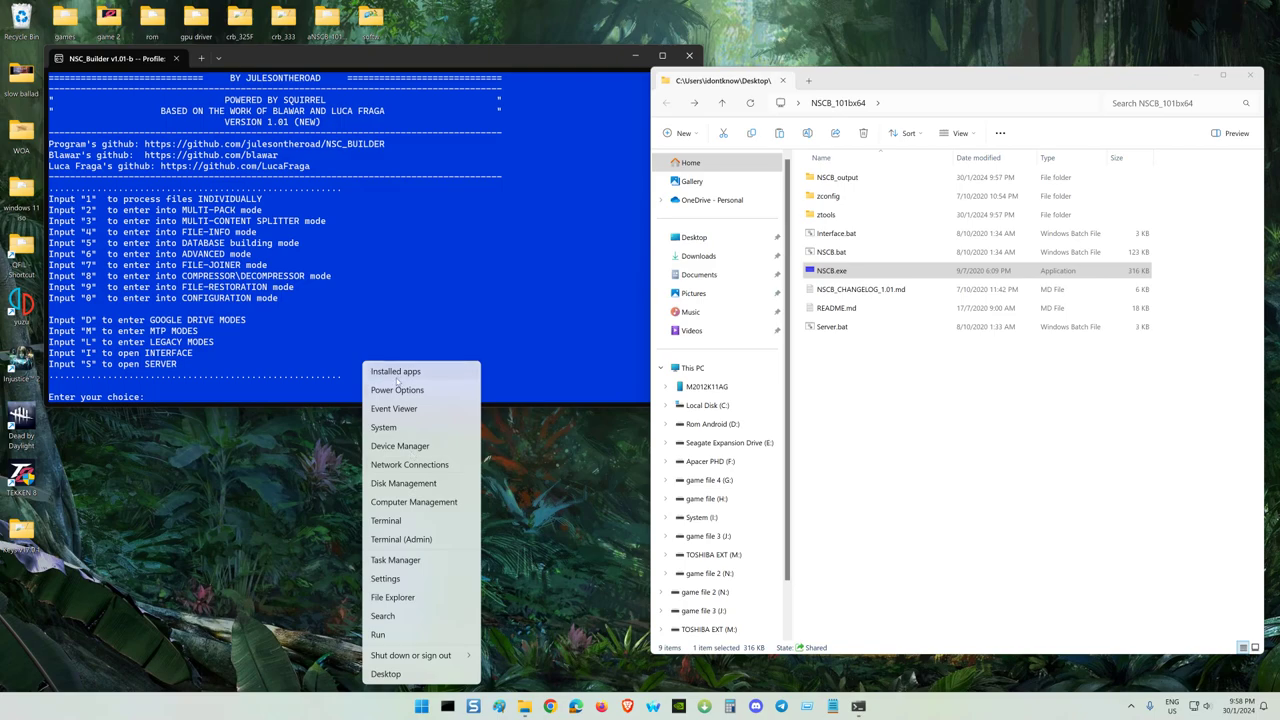
left_click(398, 373)
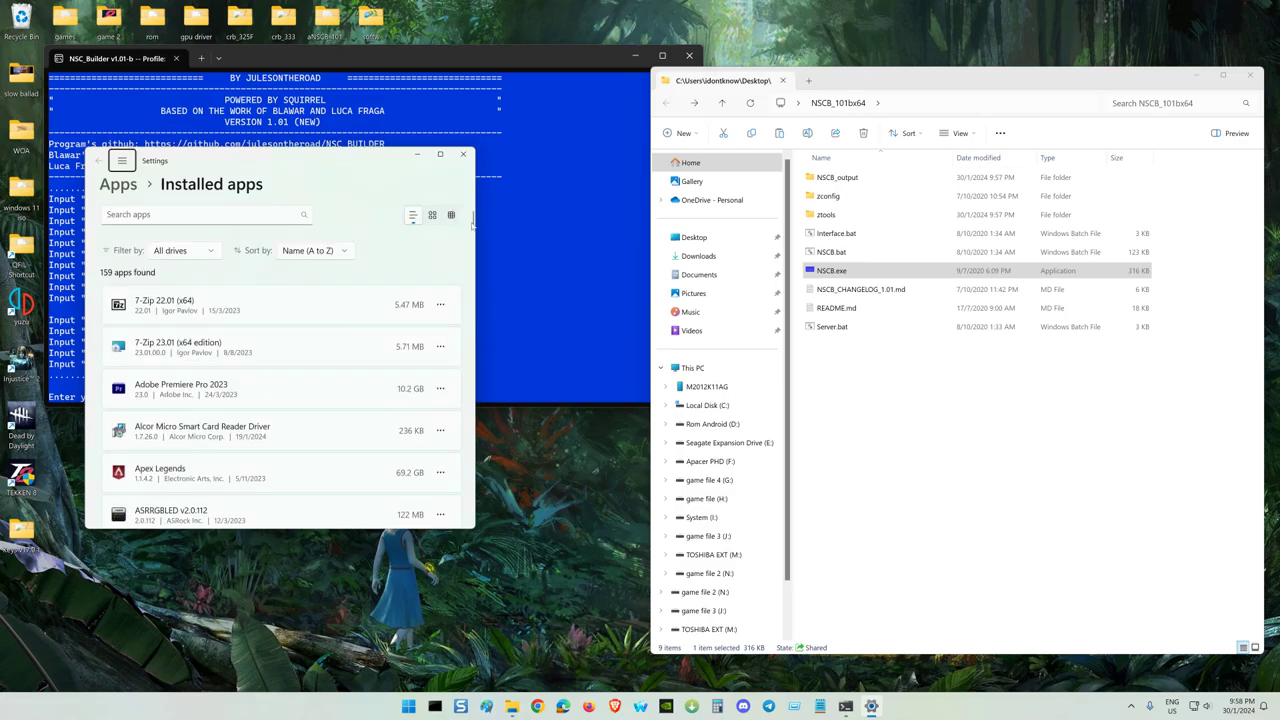
left_click_drag(472, 220, 465, 405)
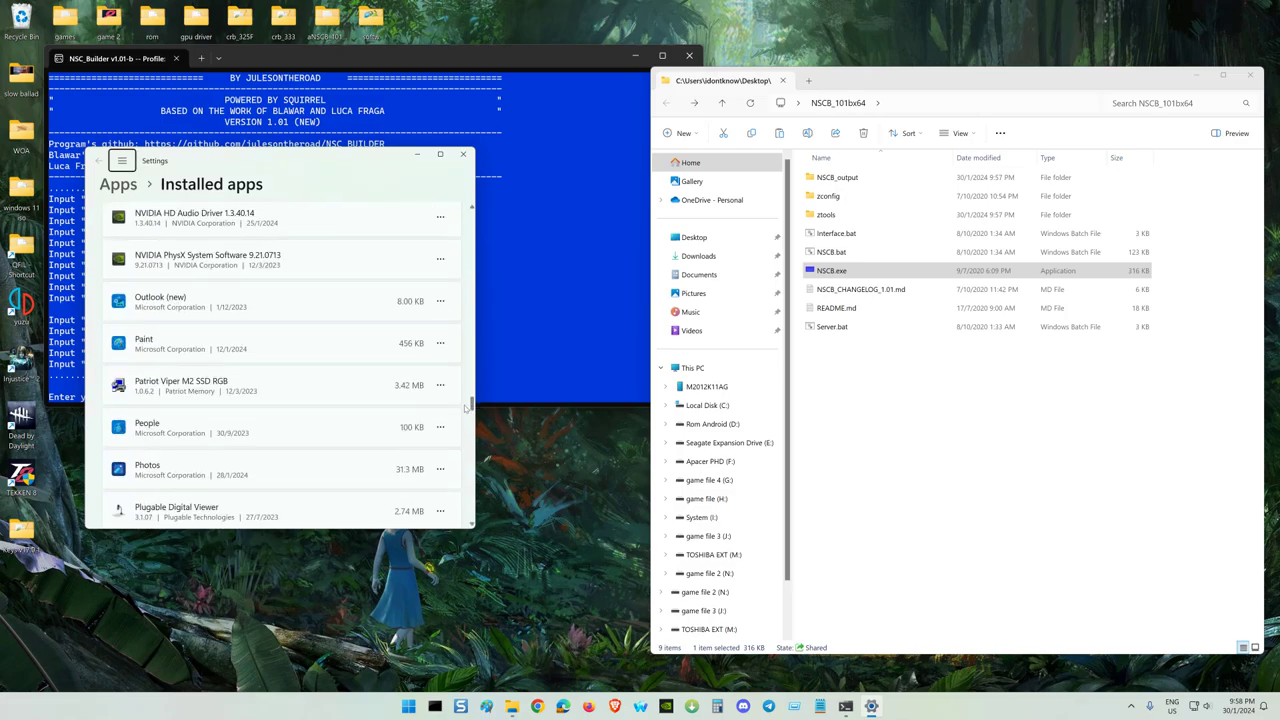
scroll(258, 402, "down", 3)
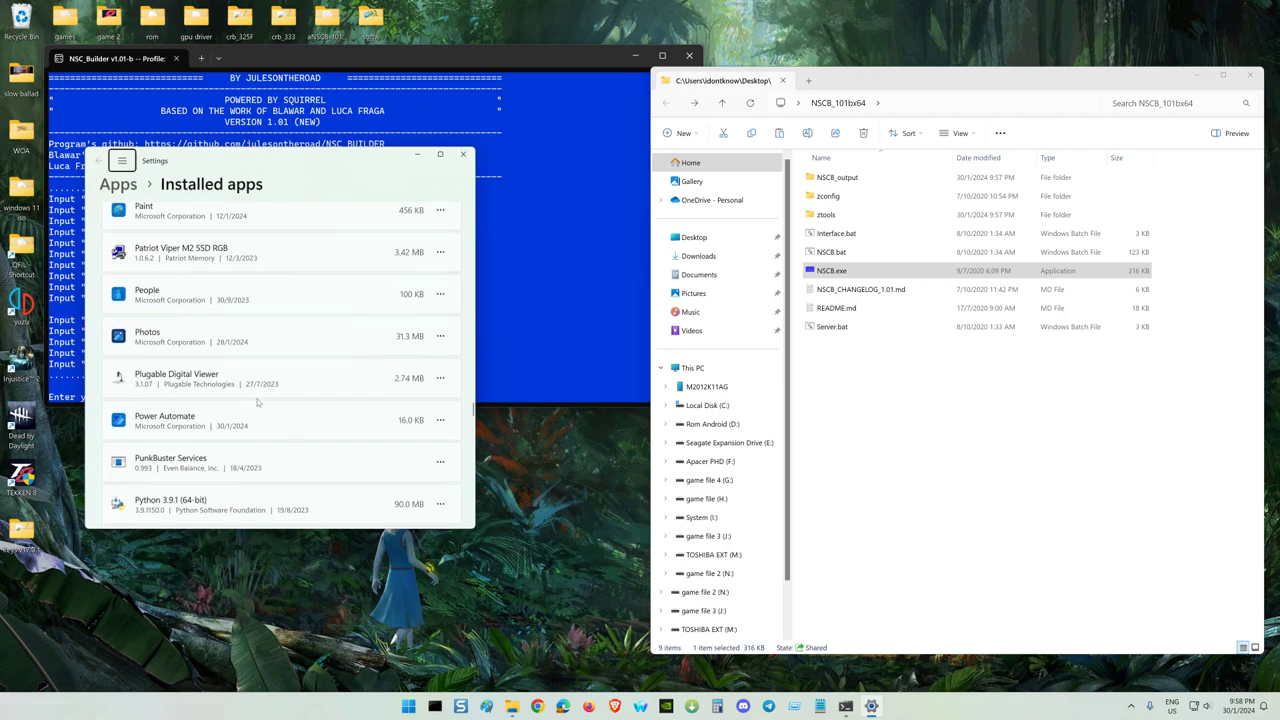
scroll(257, 402, "down", 2)
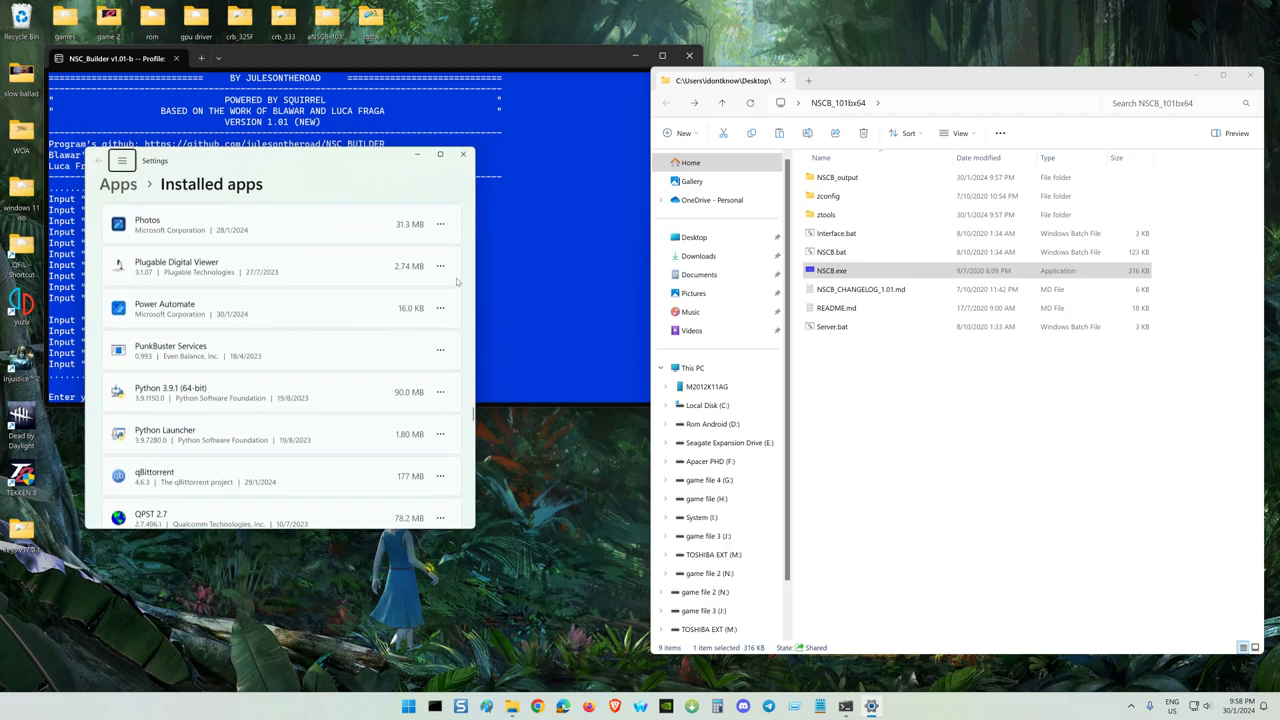
left_click(463, 153)
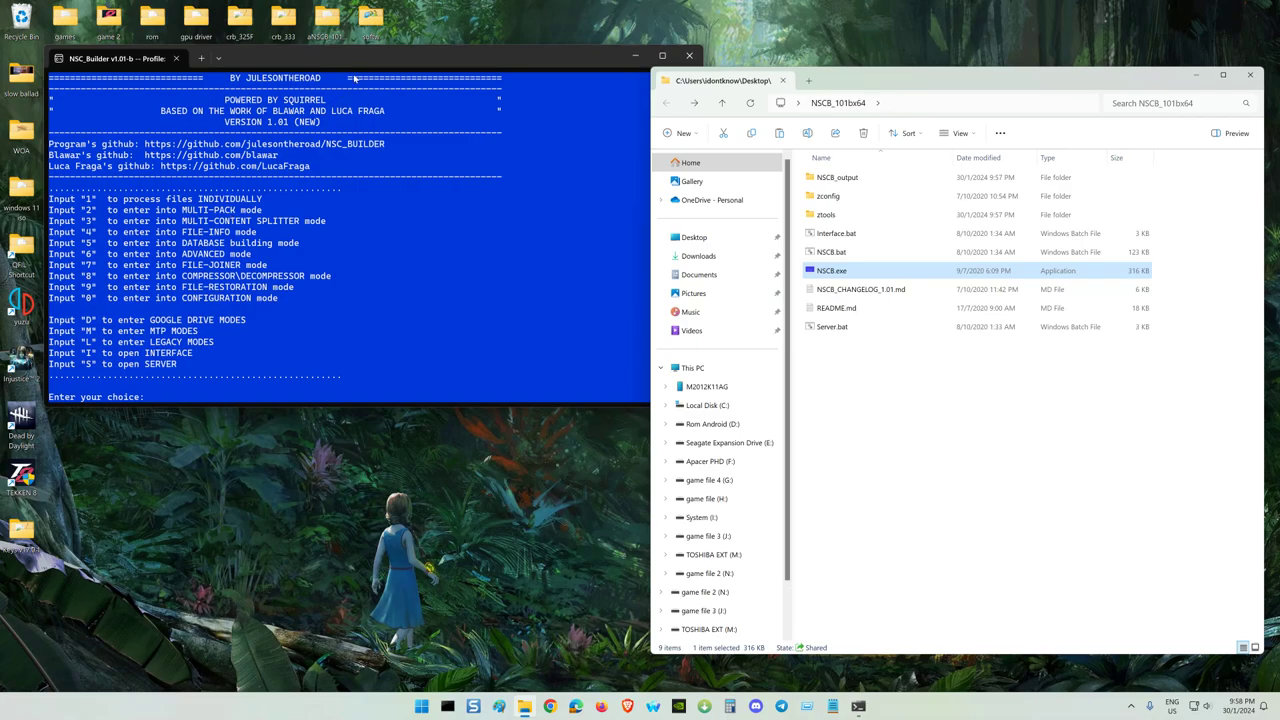
Open the Mortal Kombat 1 (NSP)(eShop) folder inside the desktop's aNSCB_101bx64 folder and select the base game NSP file
left_click_drag(354, 60, 458, 260)
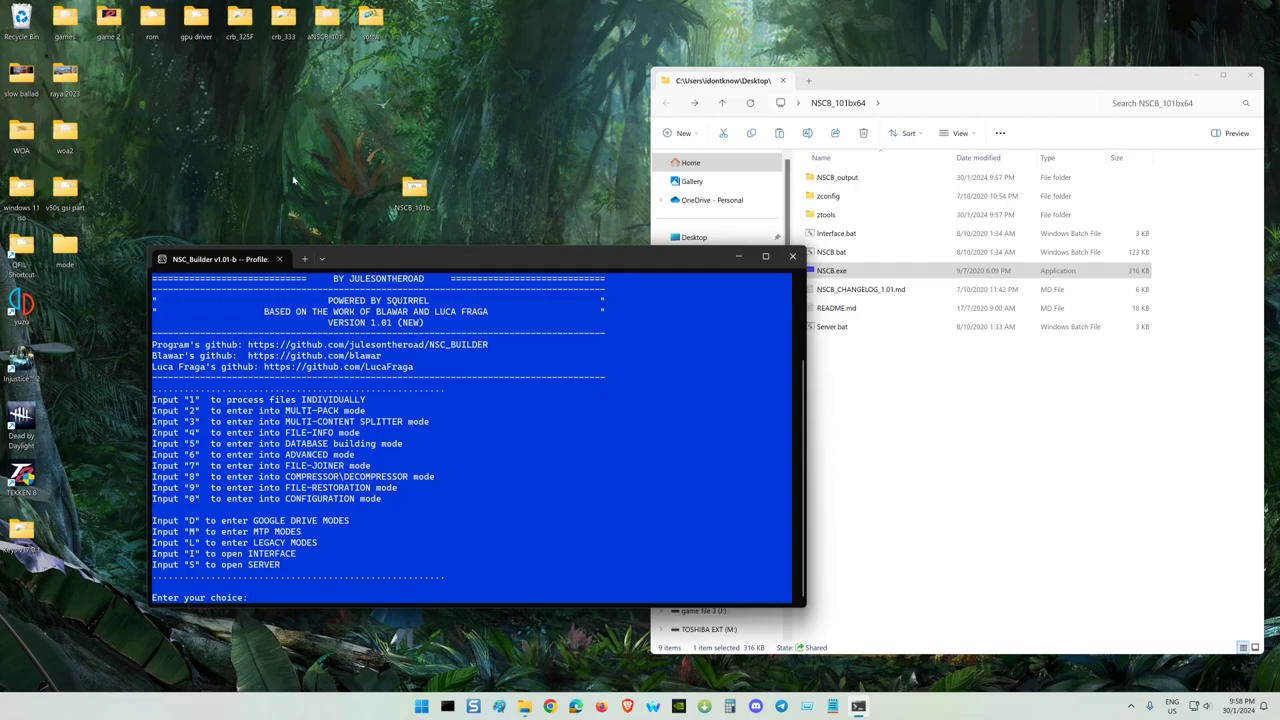
double_click(331, 28)
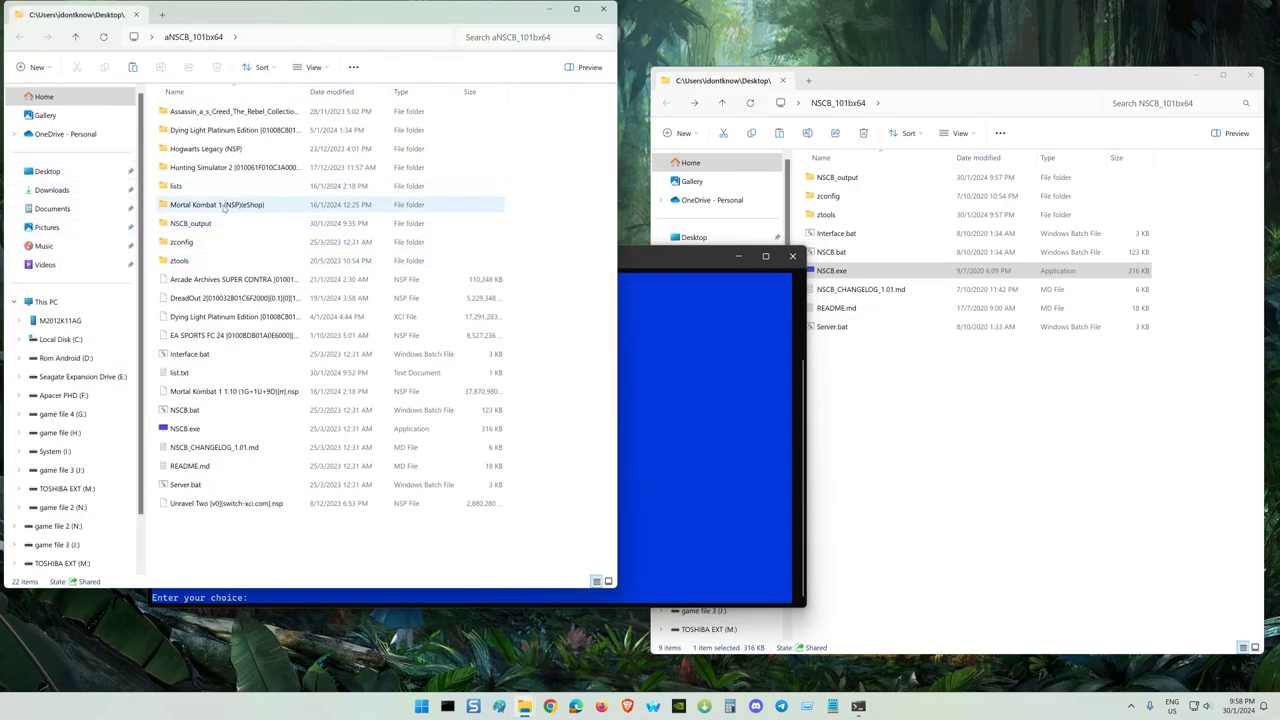
double_click(224, 206)
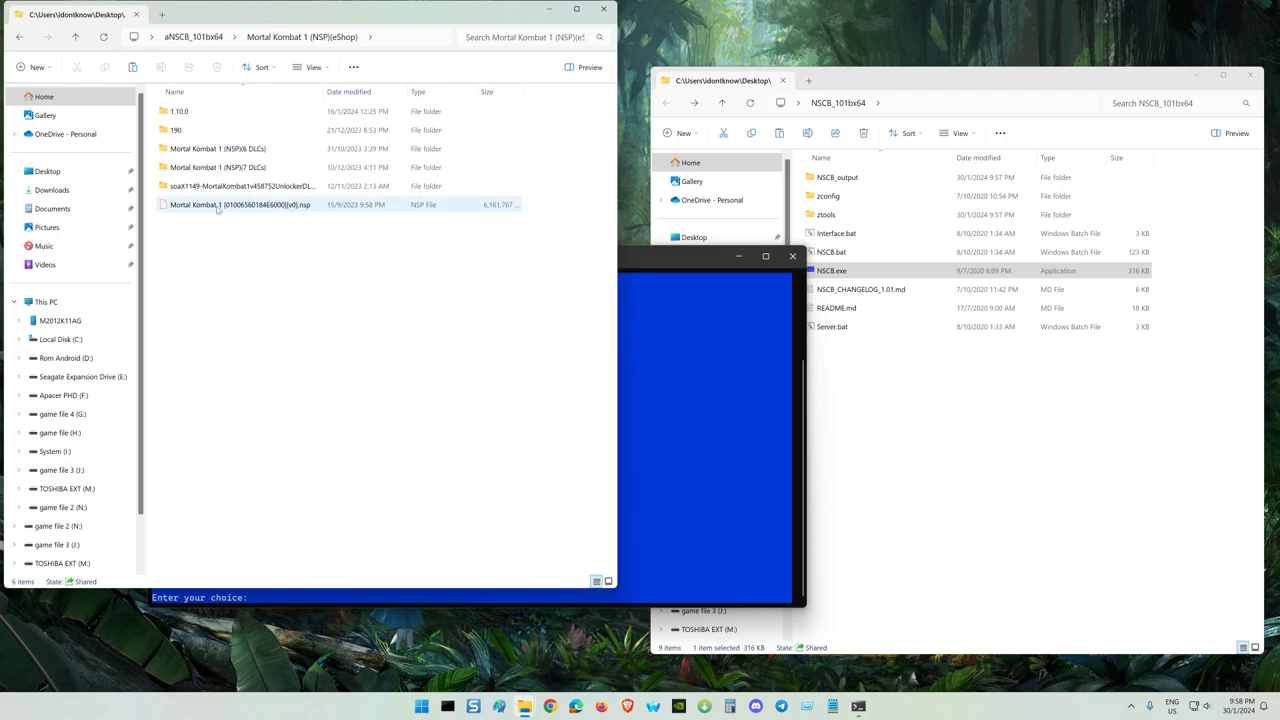
left_click(191, 210)
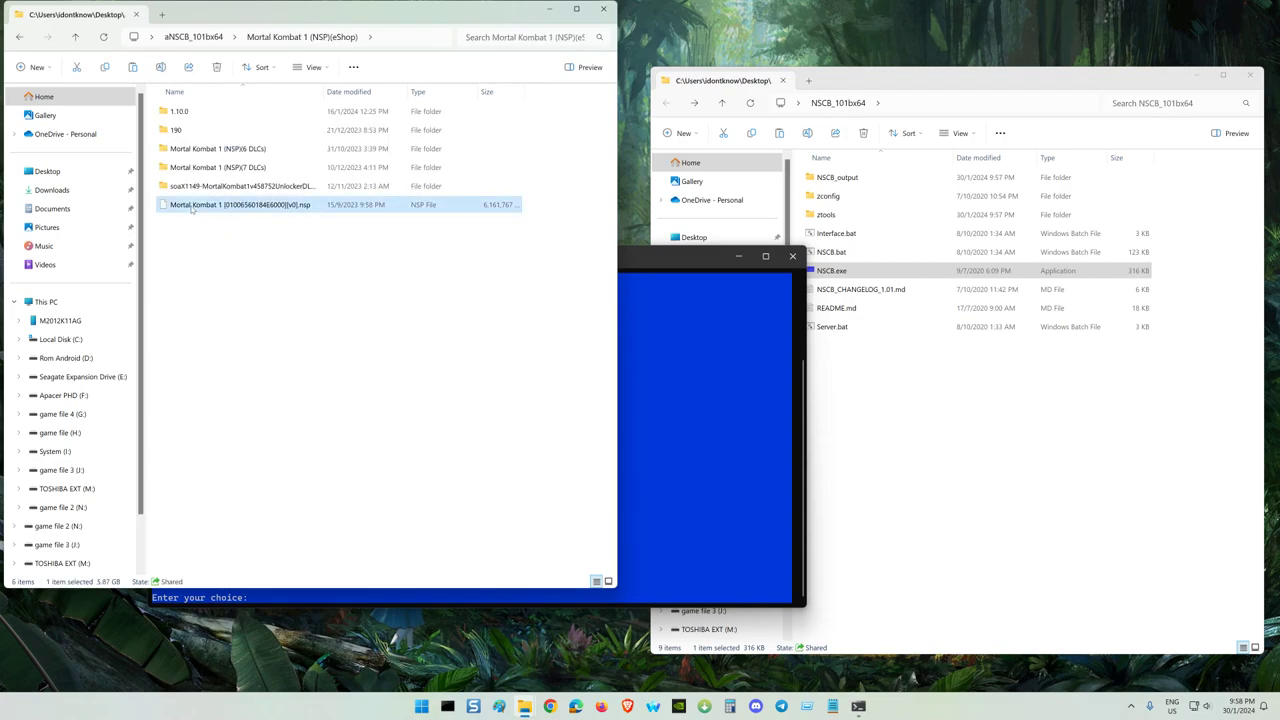
Examine the update file in the 1.10.0 folder and the DLC files in the 190 folder's Mortal Kombat 1 [9DLC][US] NSP subfolder
double_click(180, 112)
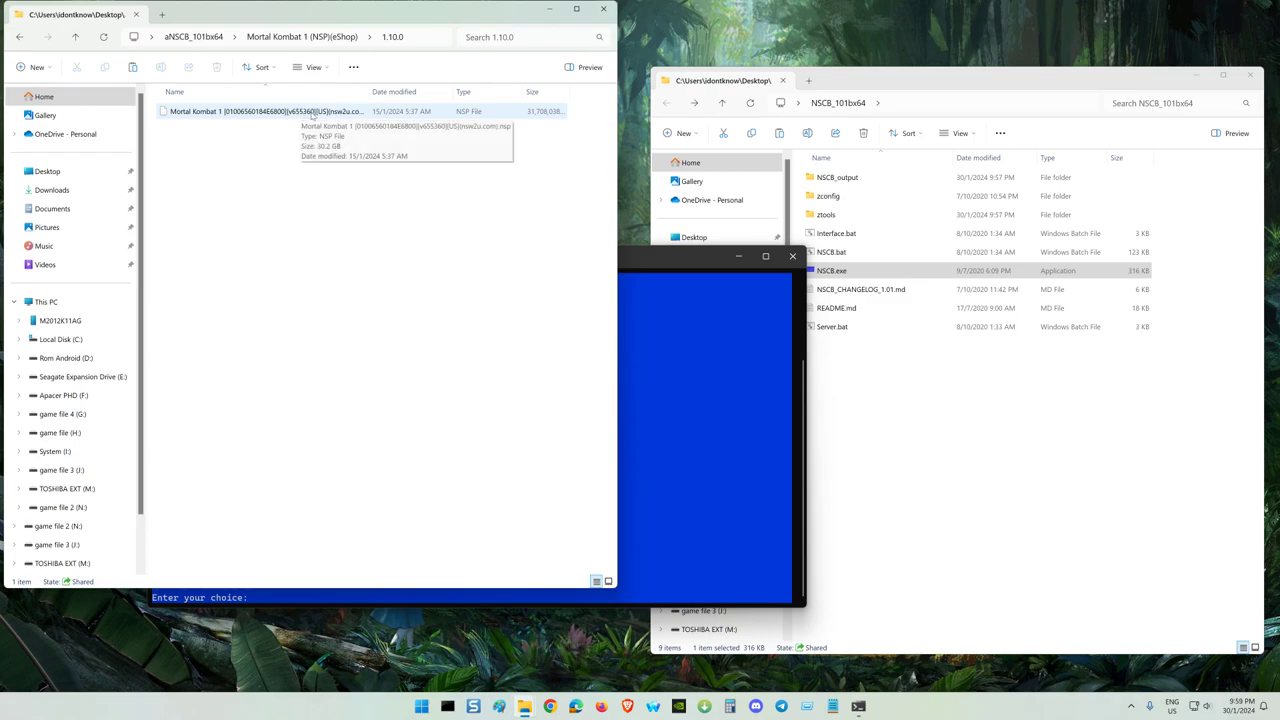
key("BackSpace")
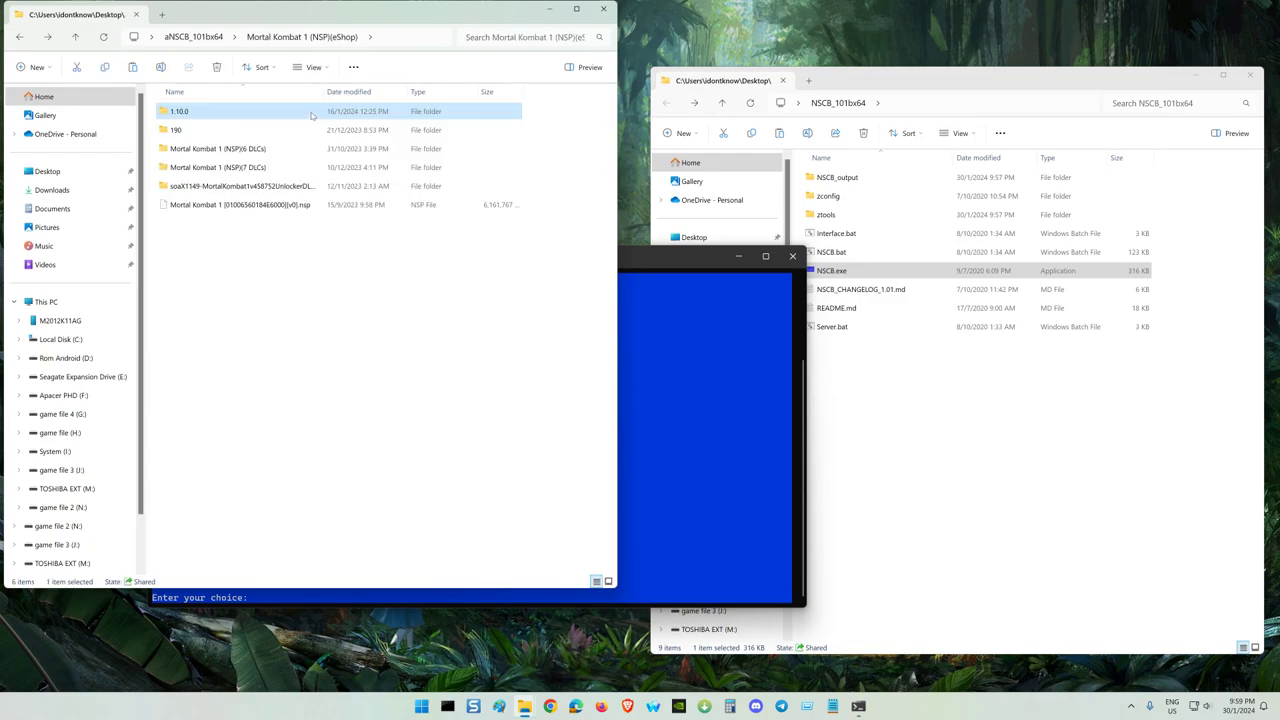
double_click(199, 133)
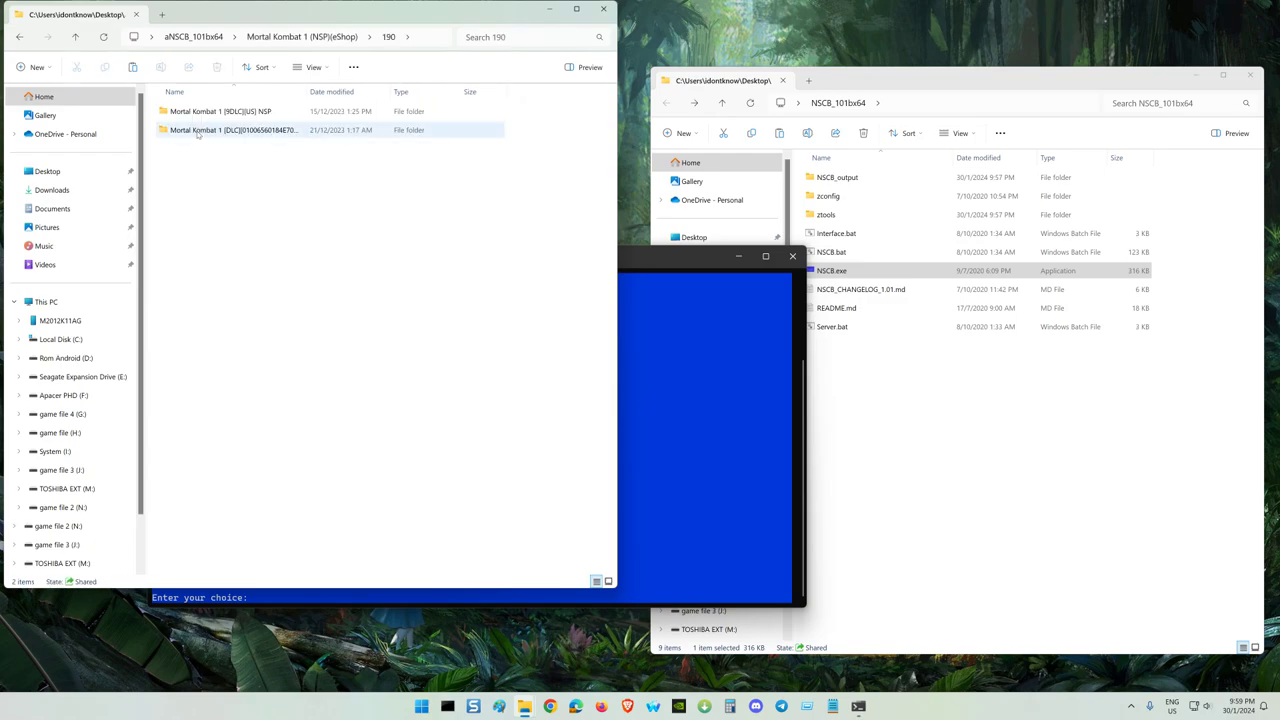
double_click(235, 113)
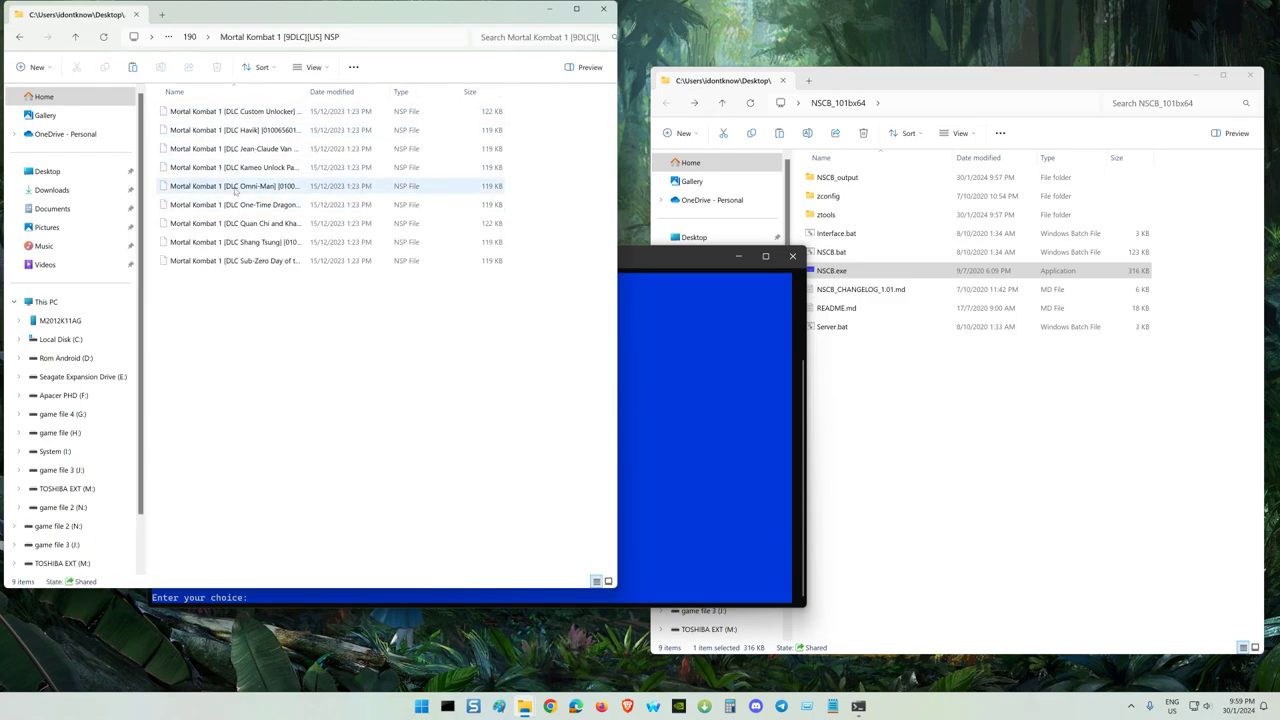
left_click(233, 186)
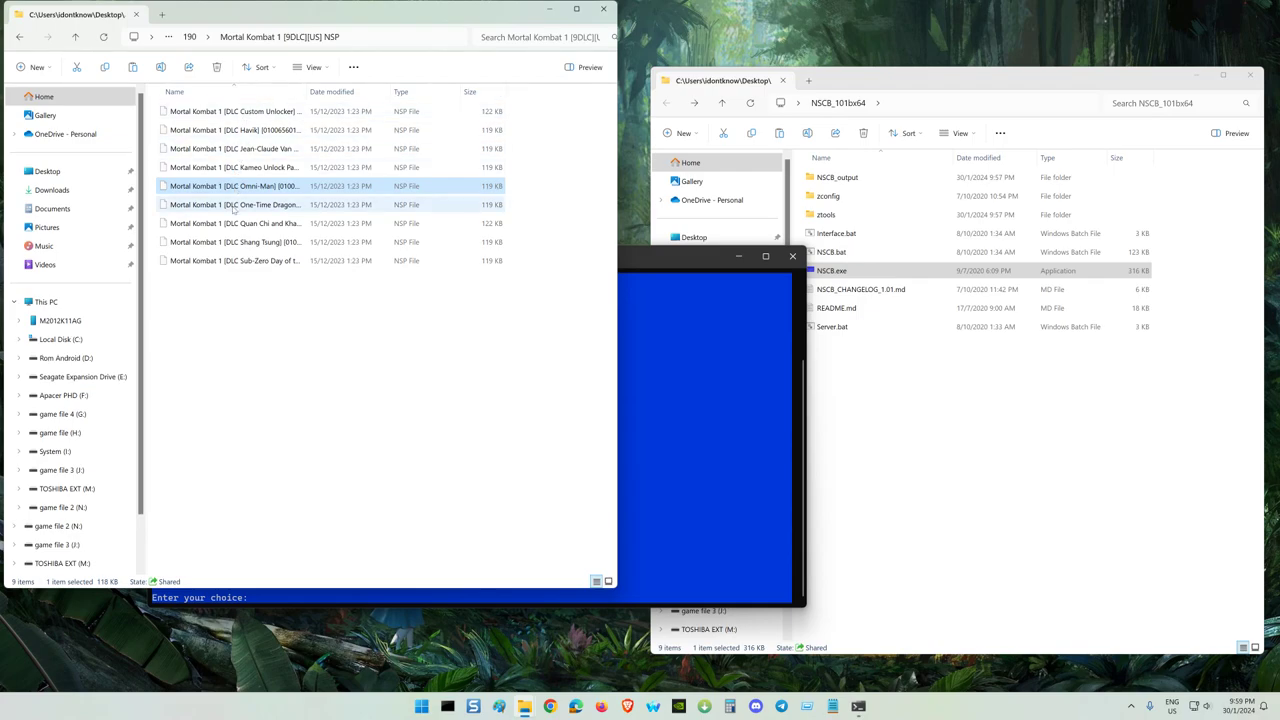
key("BackSpace")
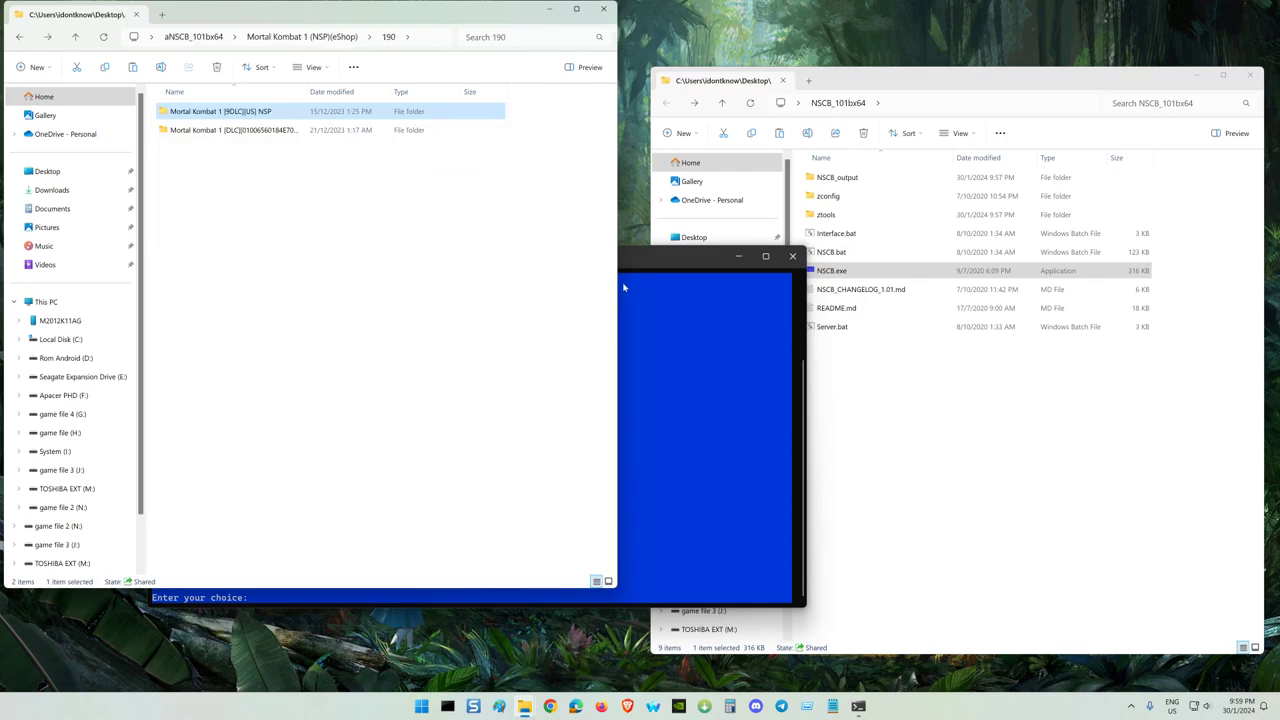
Place the NSC_Builder console beside the game folder window and return that window to Mortal Kombat 1 (NSP)(eShop)
left_click_drag(636, 262, 575, 213)
double_click(856, 184)
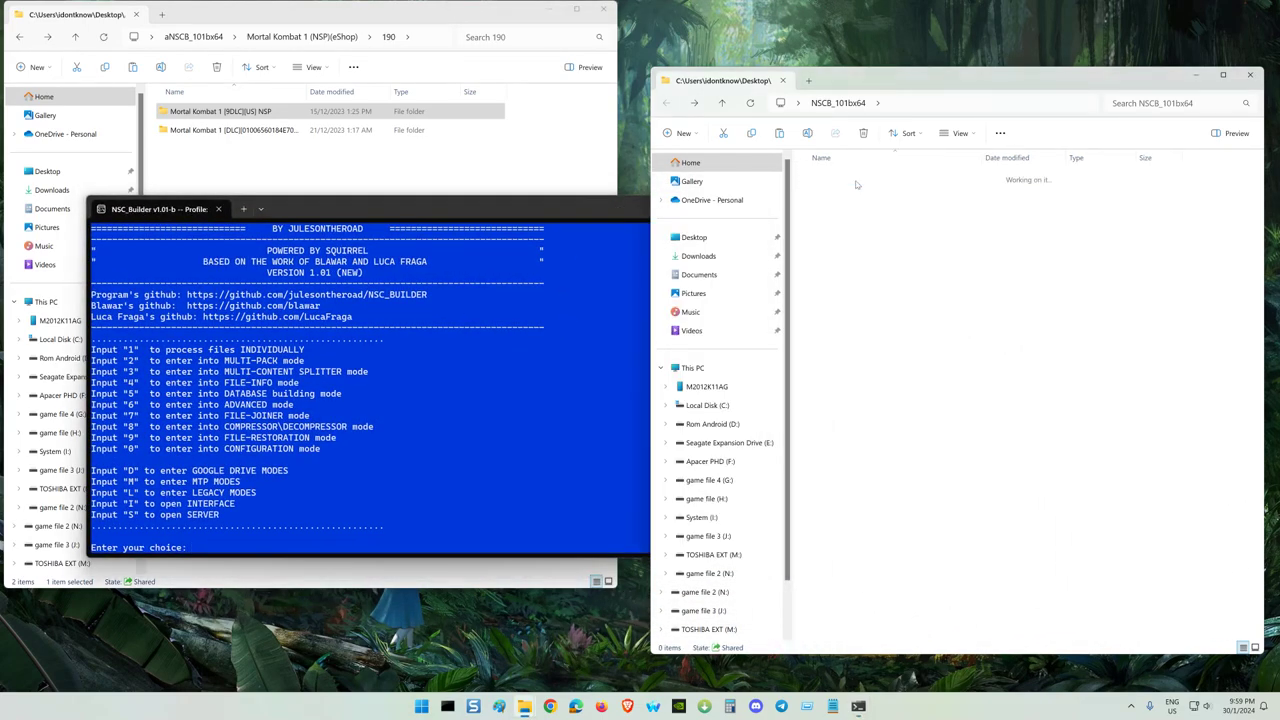
key("alt+Left")
left_click_drag(414, 213, 889, 194)
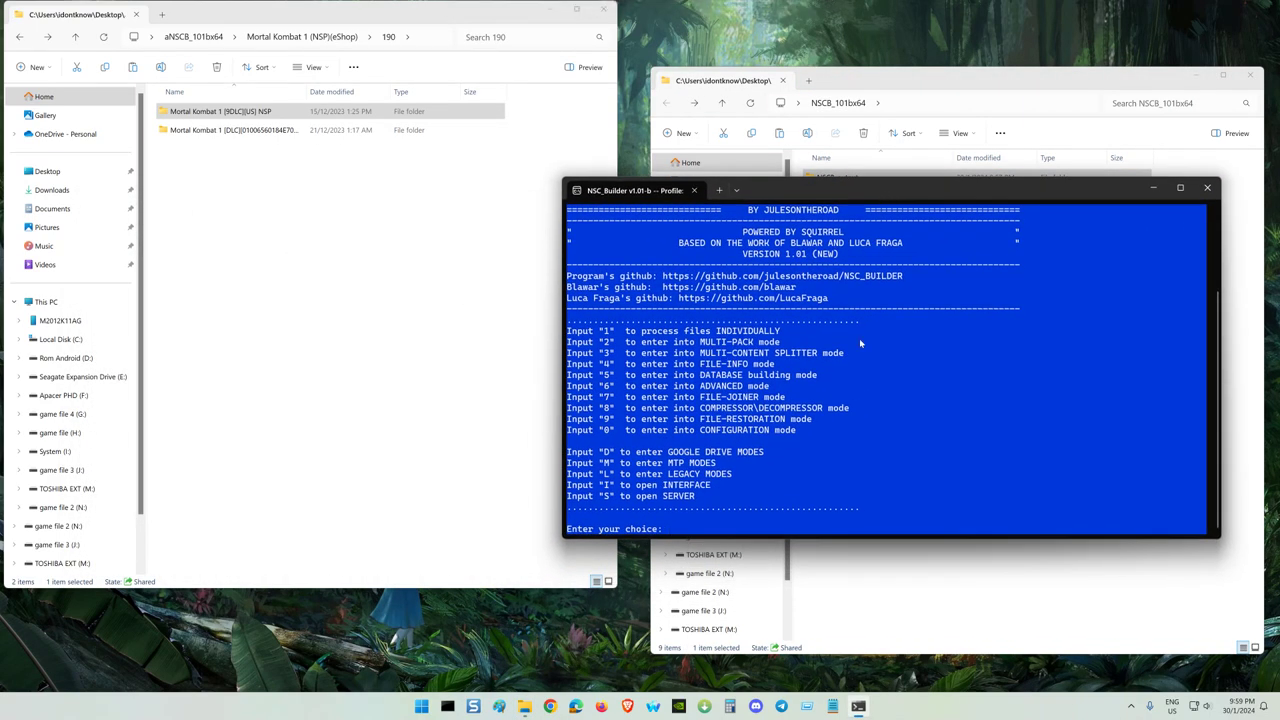
left_click(316, 311)
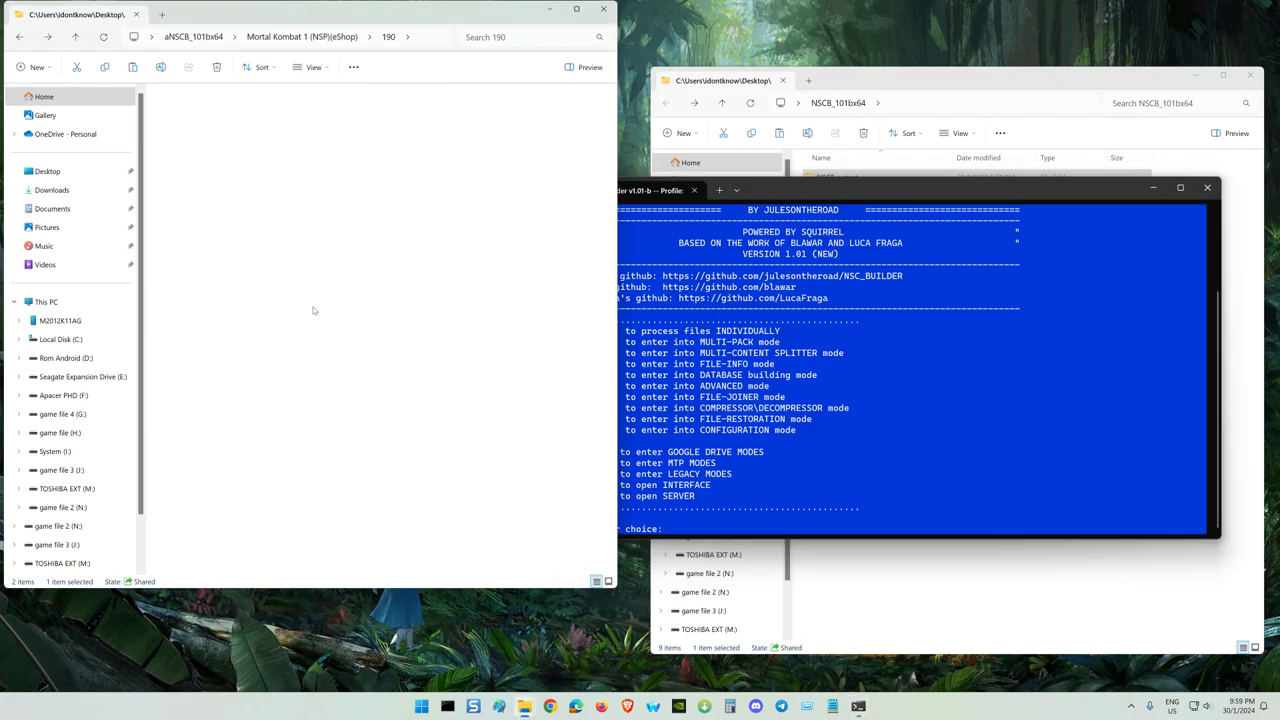
key("alt+Left")
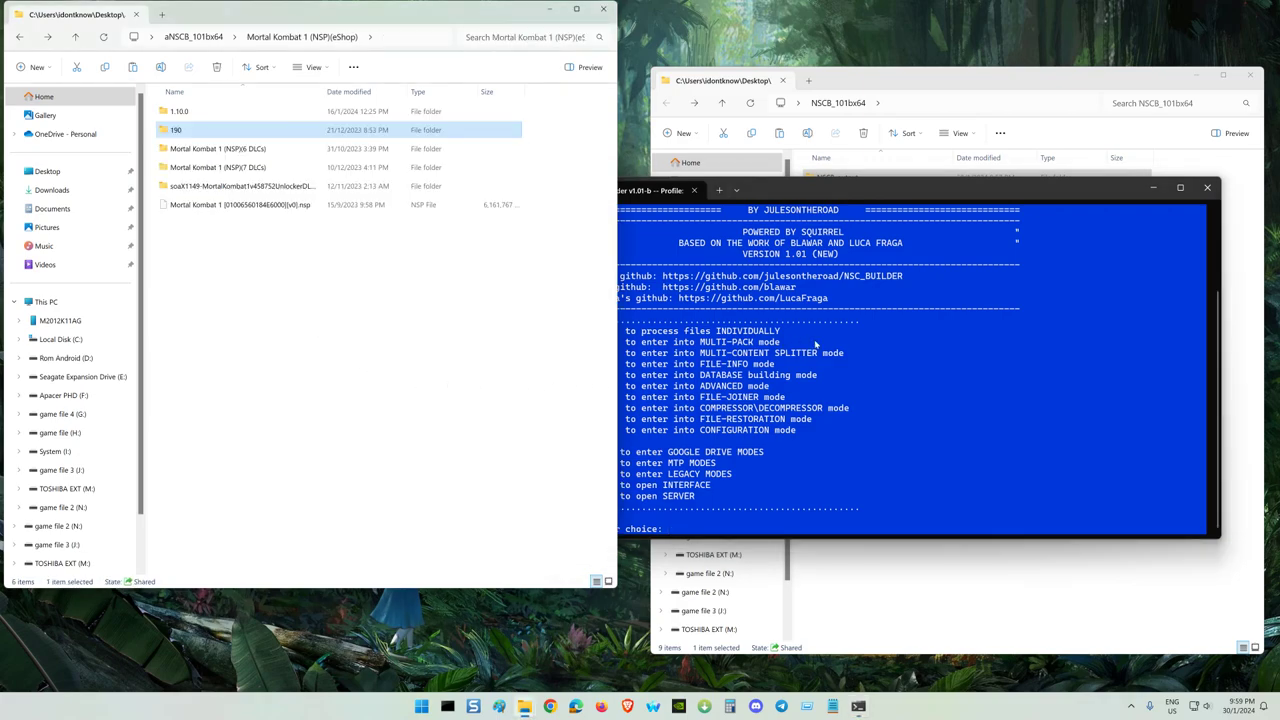
Enter MULTI-PACK mode in the NSC_Builder console with option 2
left_click(971, 375)
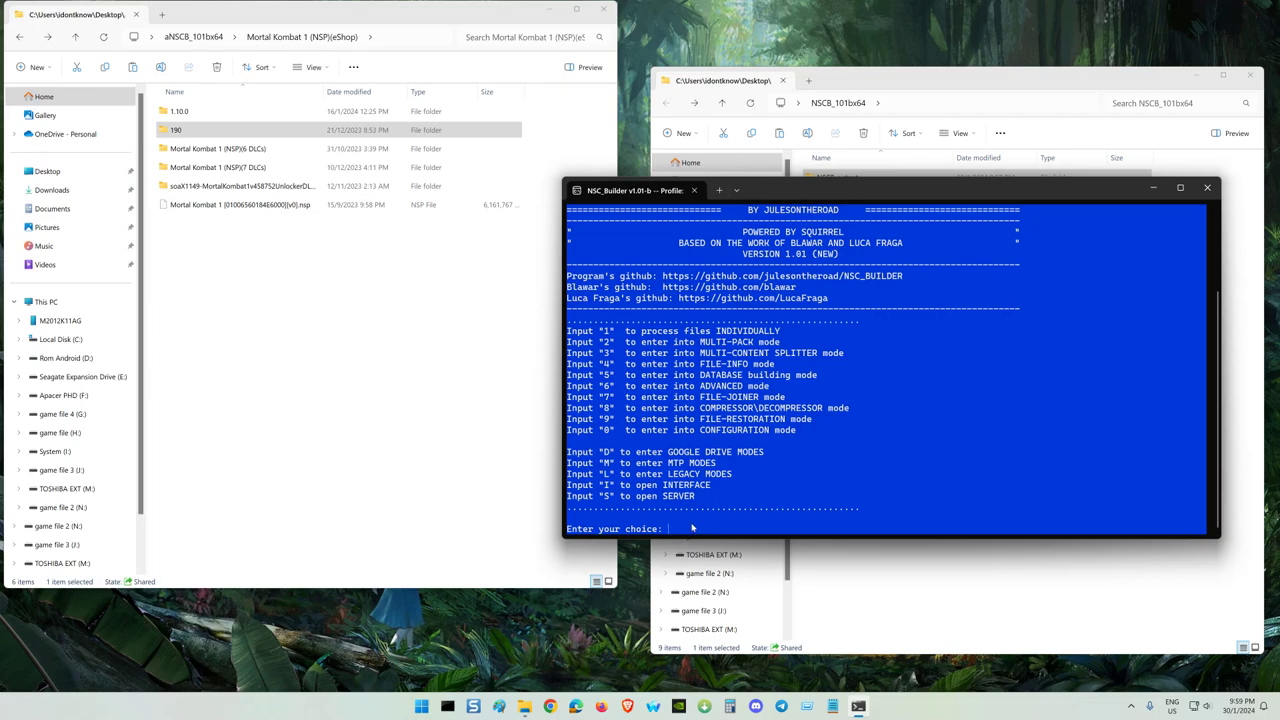
type("2")
key("Return")
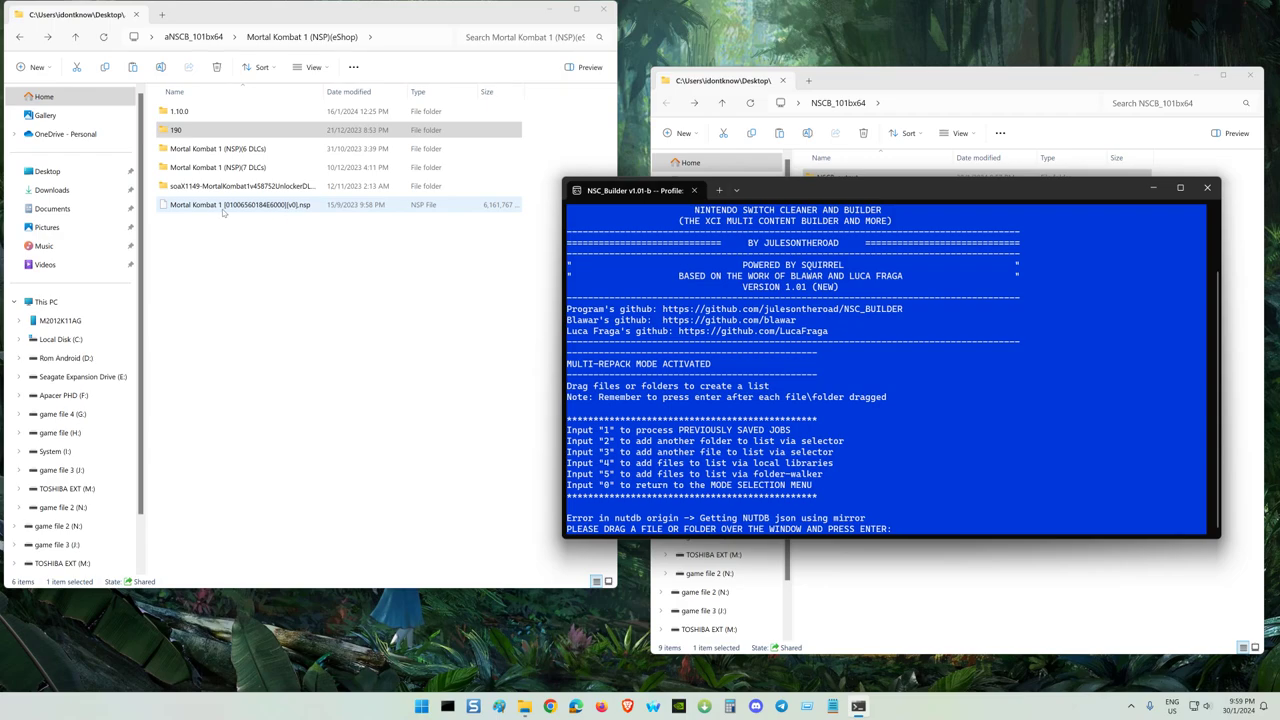
Add the Mortal Kombat 1 base game NSP and the update NSP from the 1.10.0 folder to the multi-pack list
left_click_drag(177, 207, 942, 487)
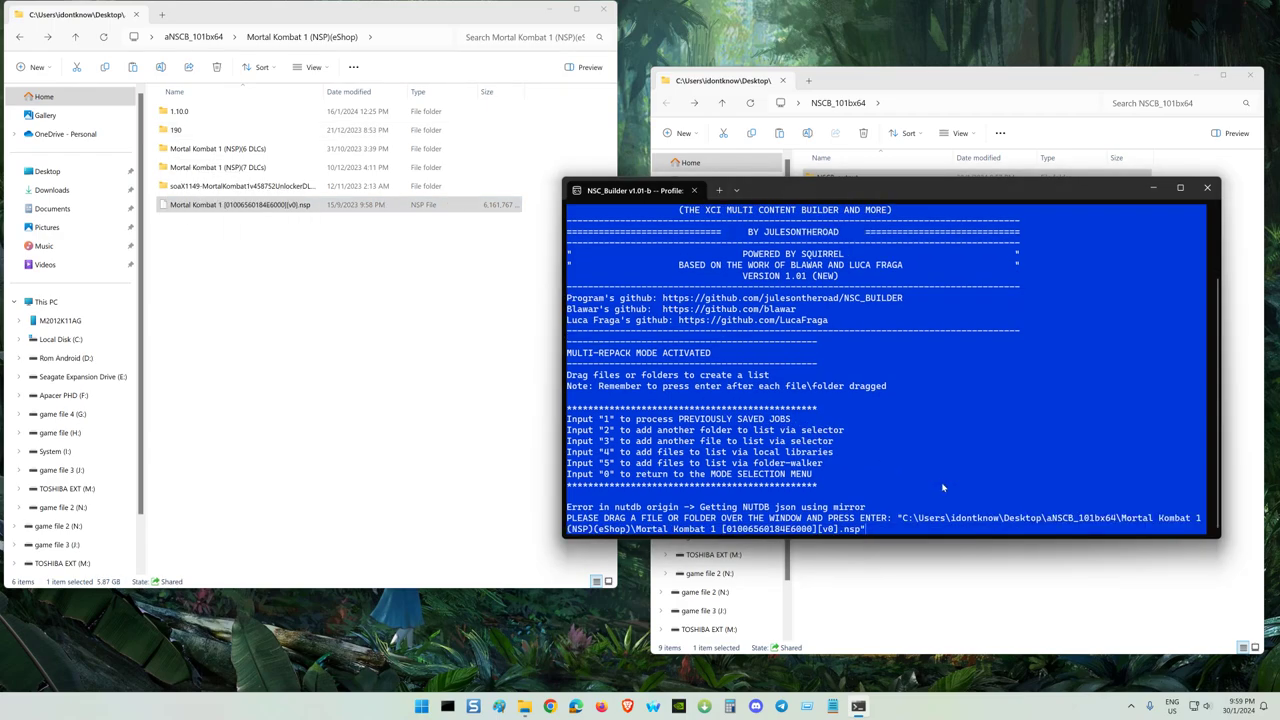
key("Return")
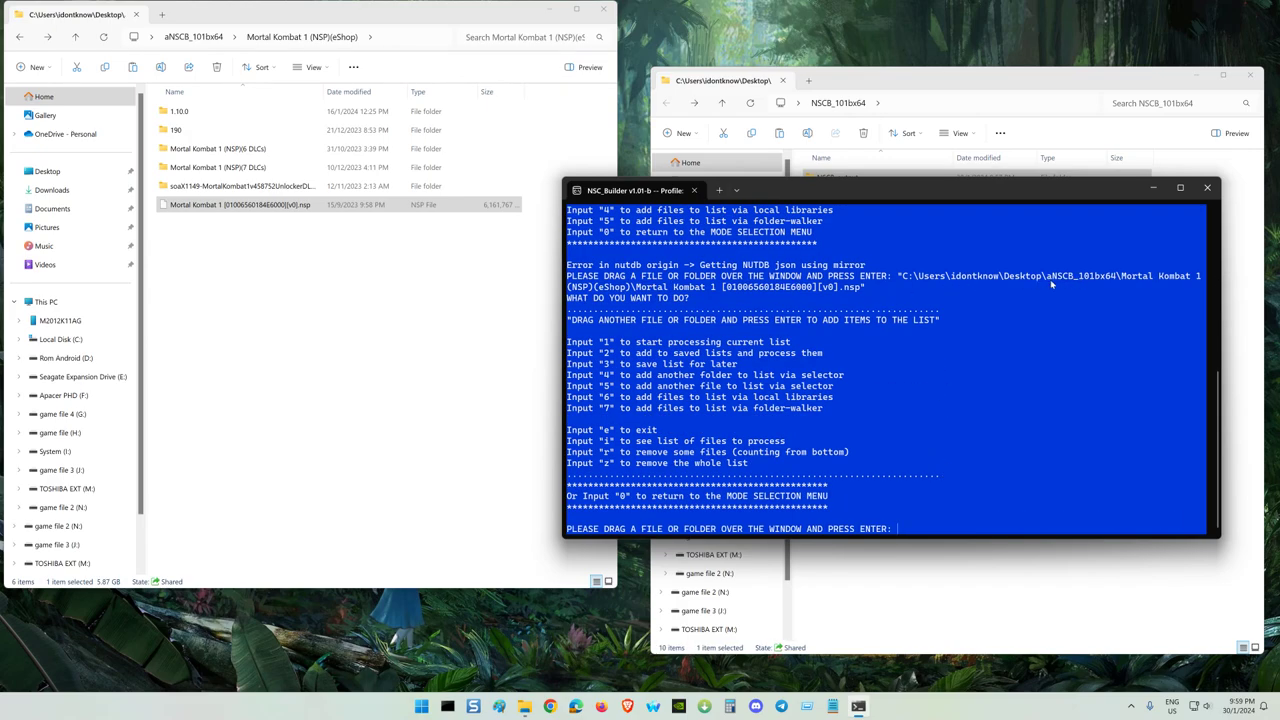
double_click(185, 111)
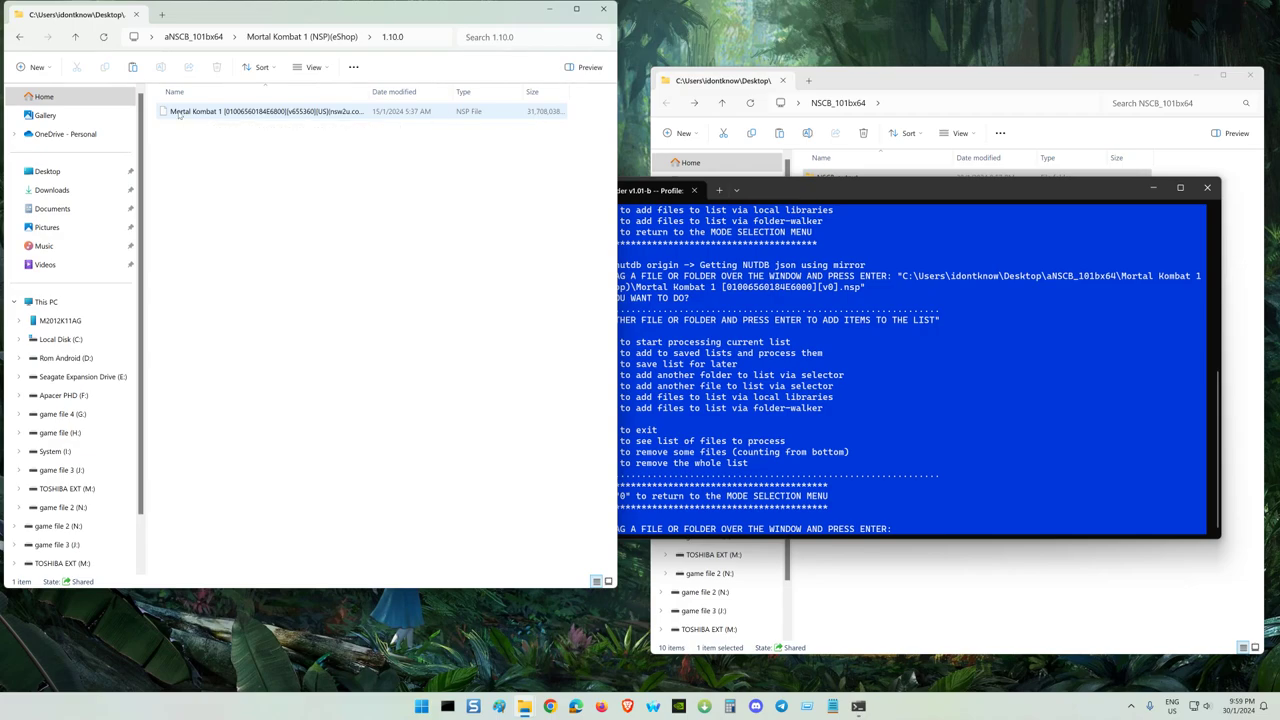
left_click_drag(190, 116, 960, 485)
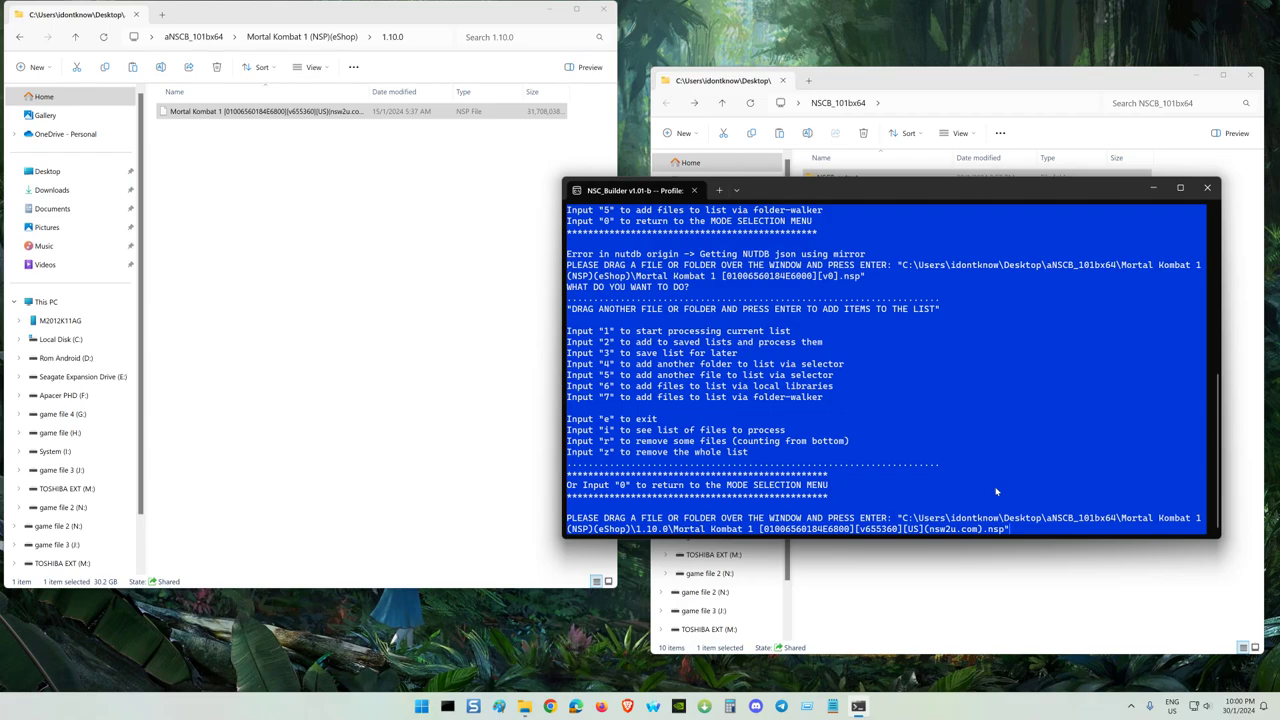
key("Return")
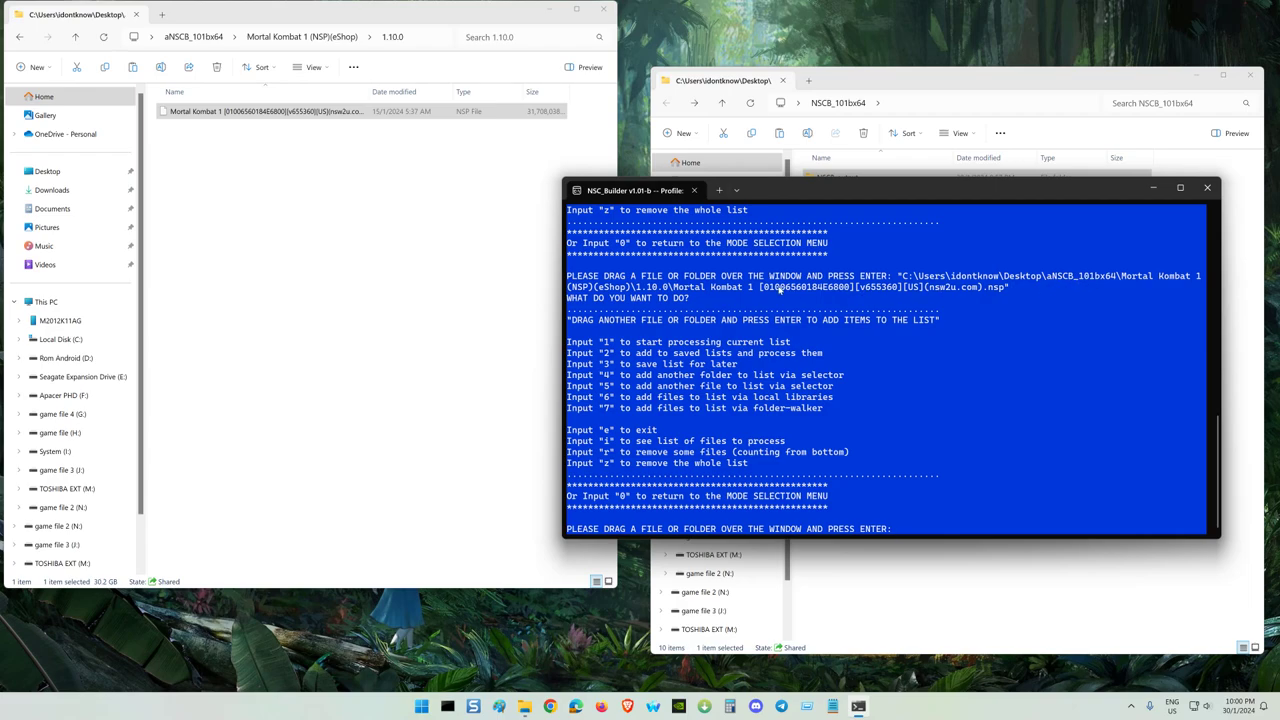
Open the 190 folder's Mortal Kombat 1 [9DLC][US] NSP subfolder and add the DLC Custom Unlocker file to the list
left_click(296, 205)
key("BackSpace")
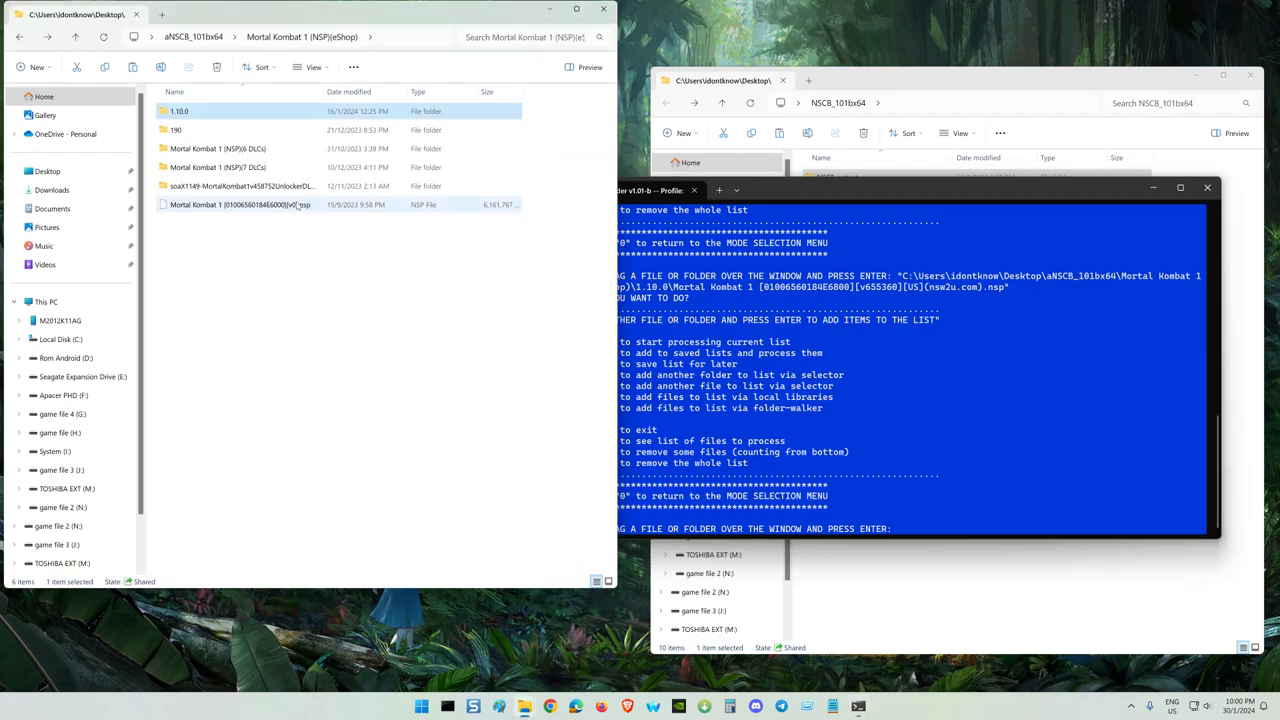
double_click(185, 130)
double_click(200, 111)
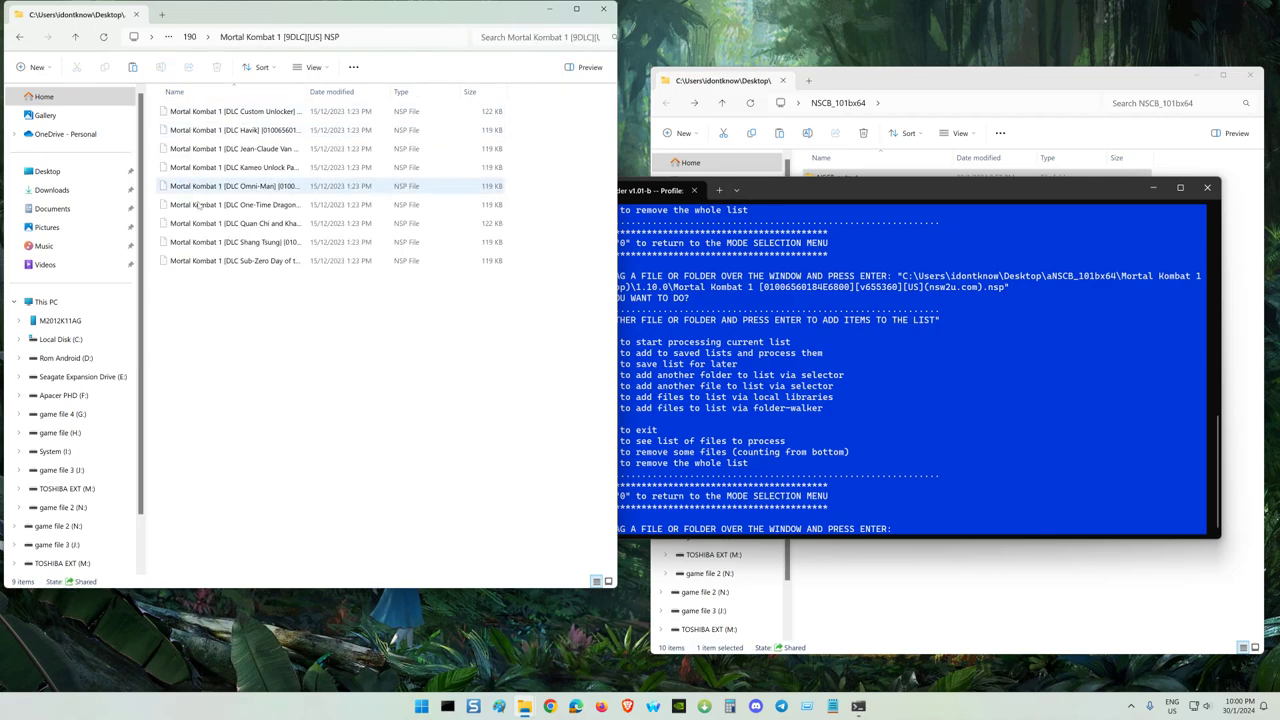
left_click(170, 116)
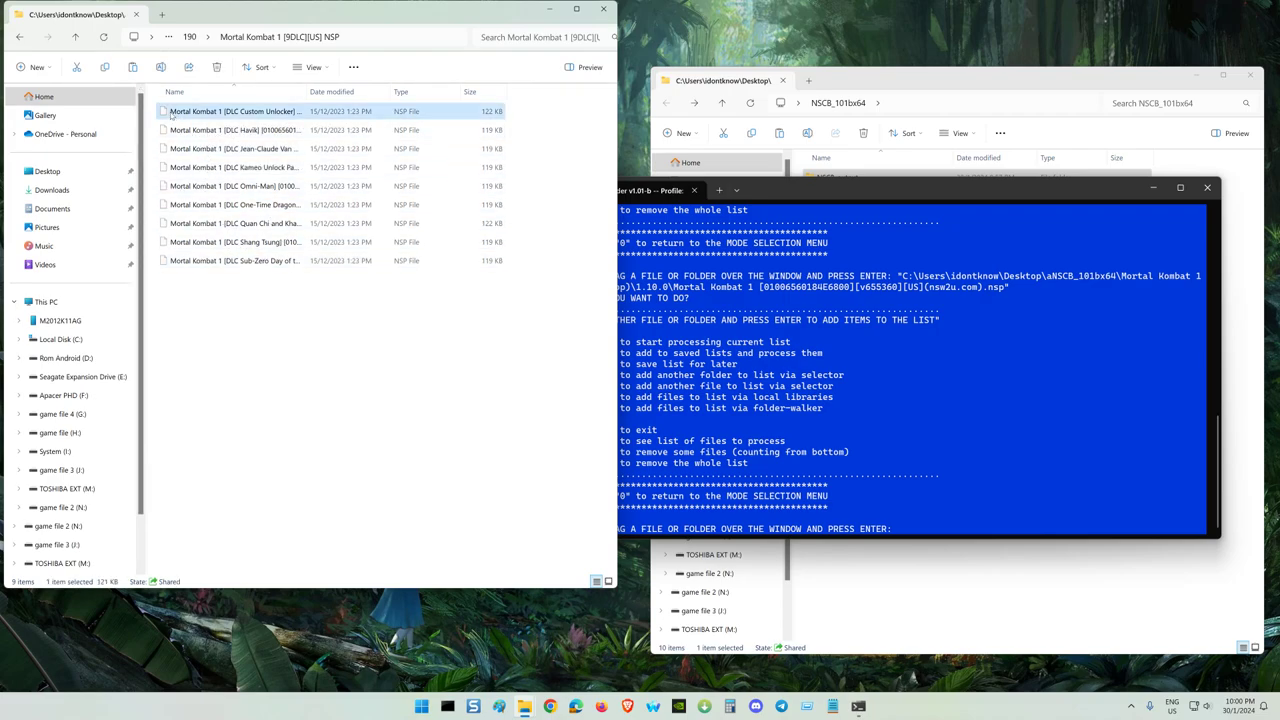
left_click_drag(170, 116, 985, 480)
left_click(988, 483)
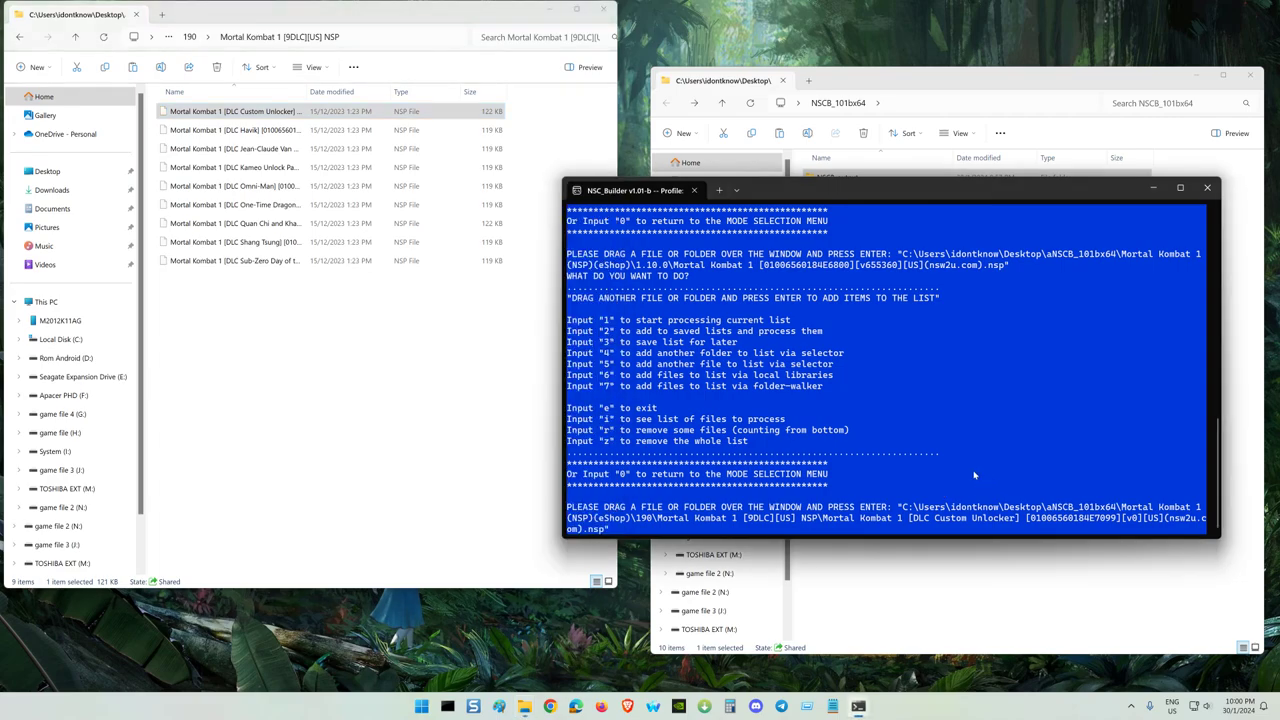
key("Return")
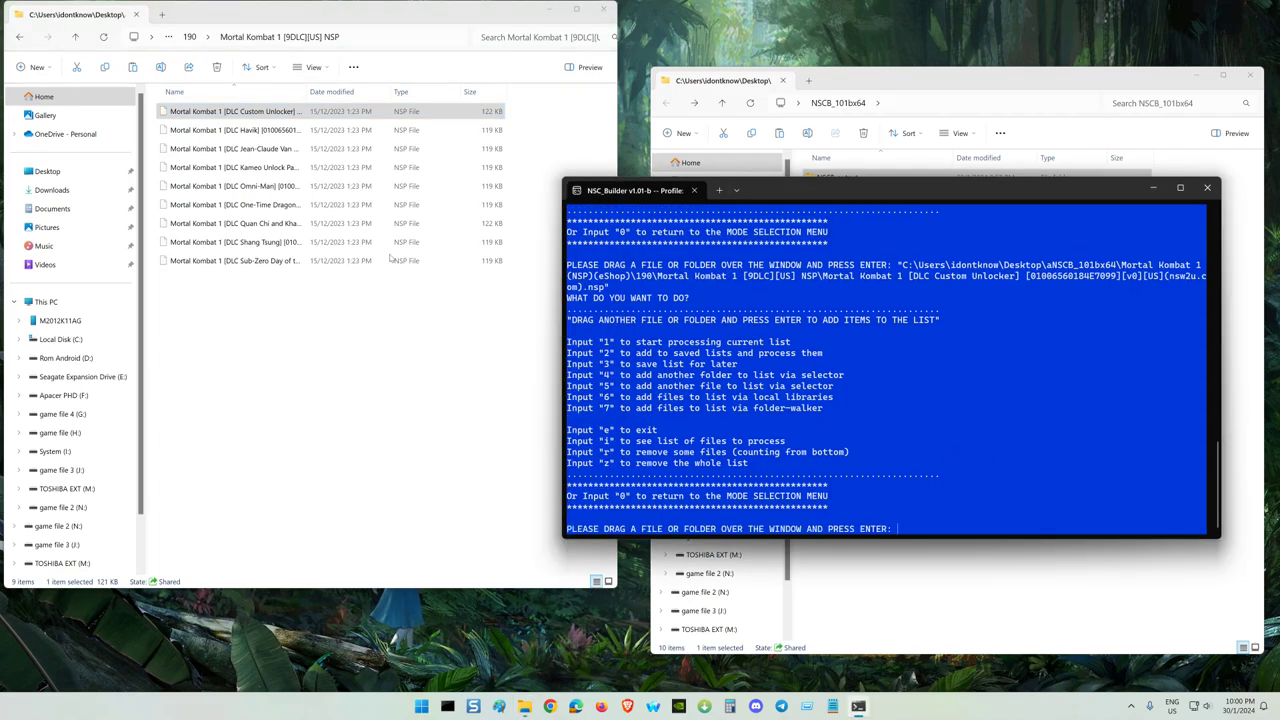
Add the DLC Havik and DLC Jean-Claude Van Damme Skin NSP files to the multi-pack list
left_click(235, 130)
left_click(744, 370)
key("ctrl+v")
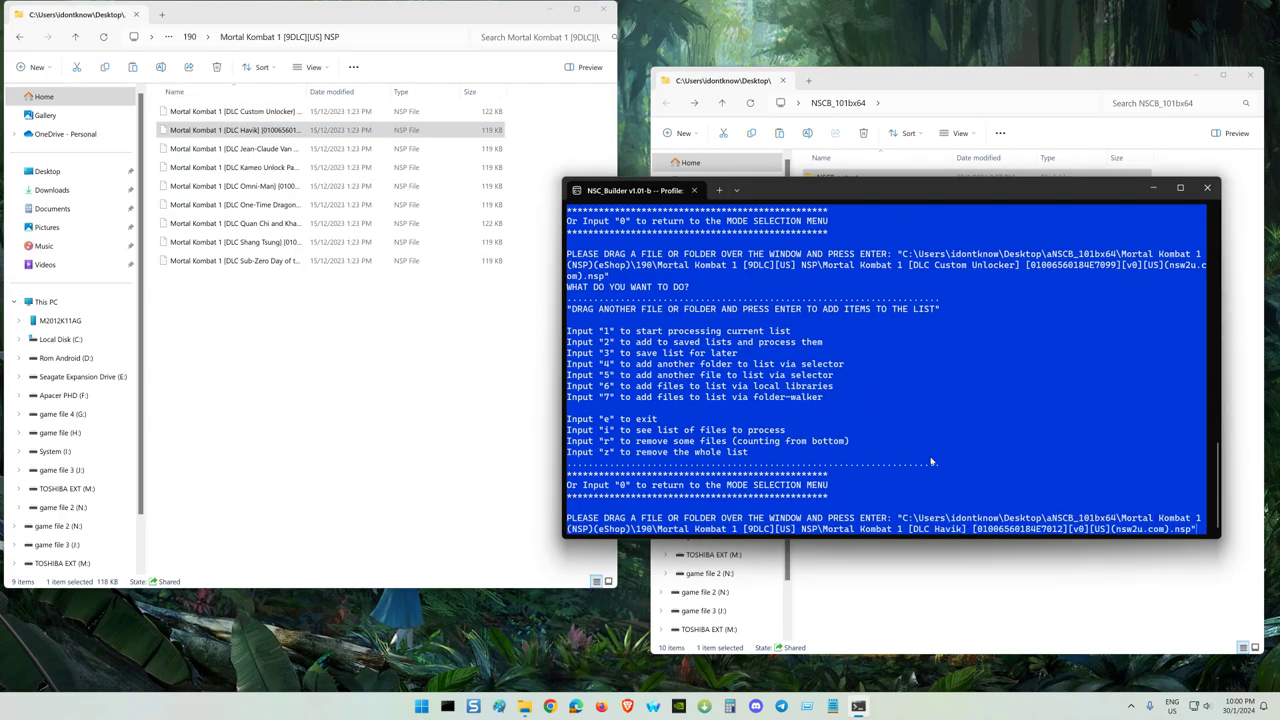
key("Return")
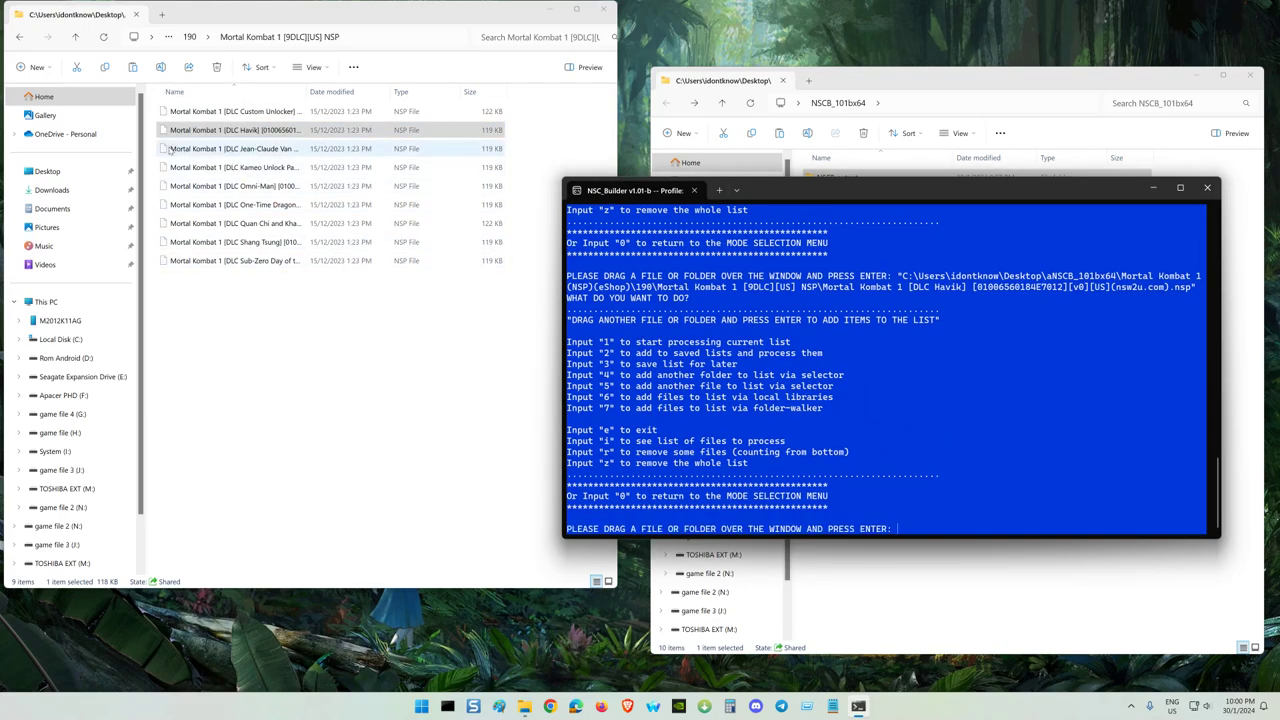
left_click_drag(172, 148, 982, 470)
key("Return")
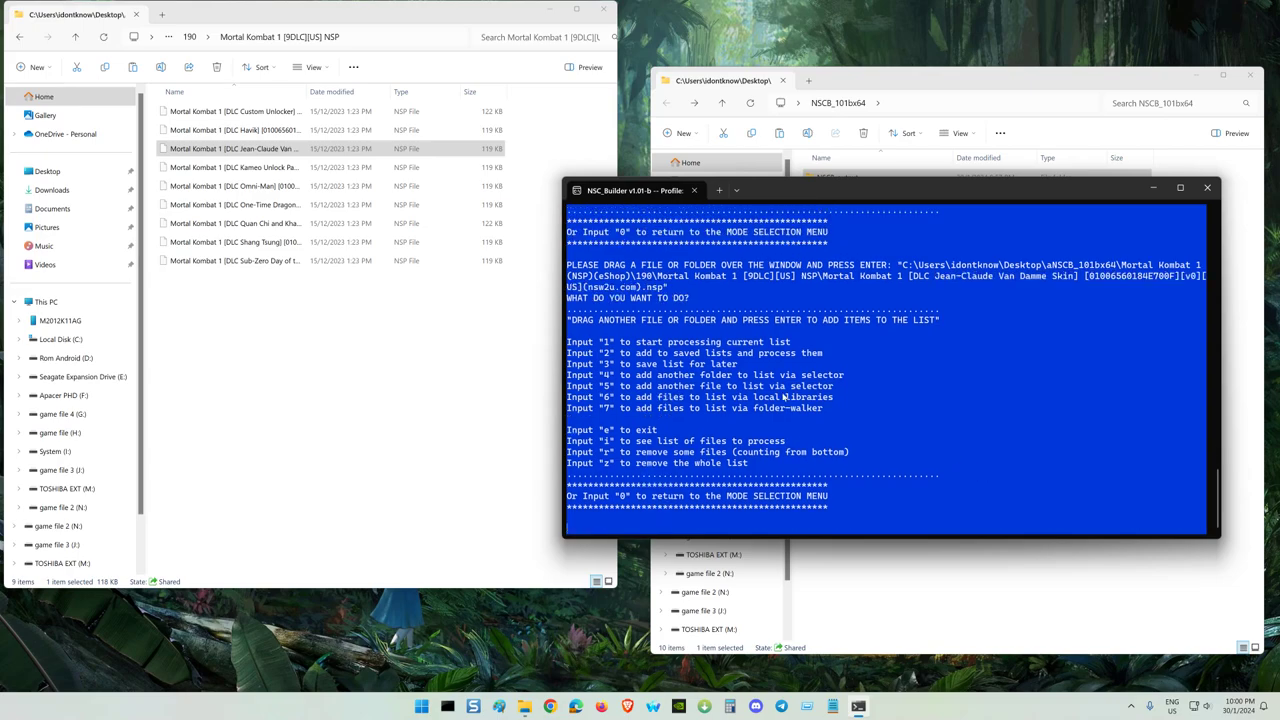
Add the Kameo Unlock Pack, Omni-Man and One-Time Dragon Pack DLC files to the multi-pack list
left_click_drag(172, 167, 790, 372)
key("Return")
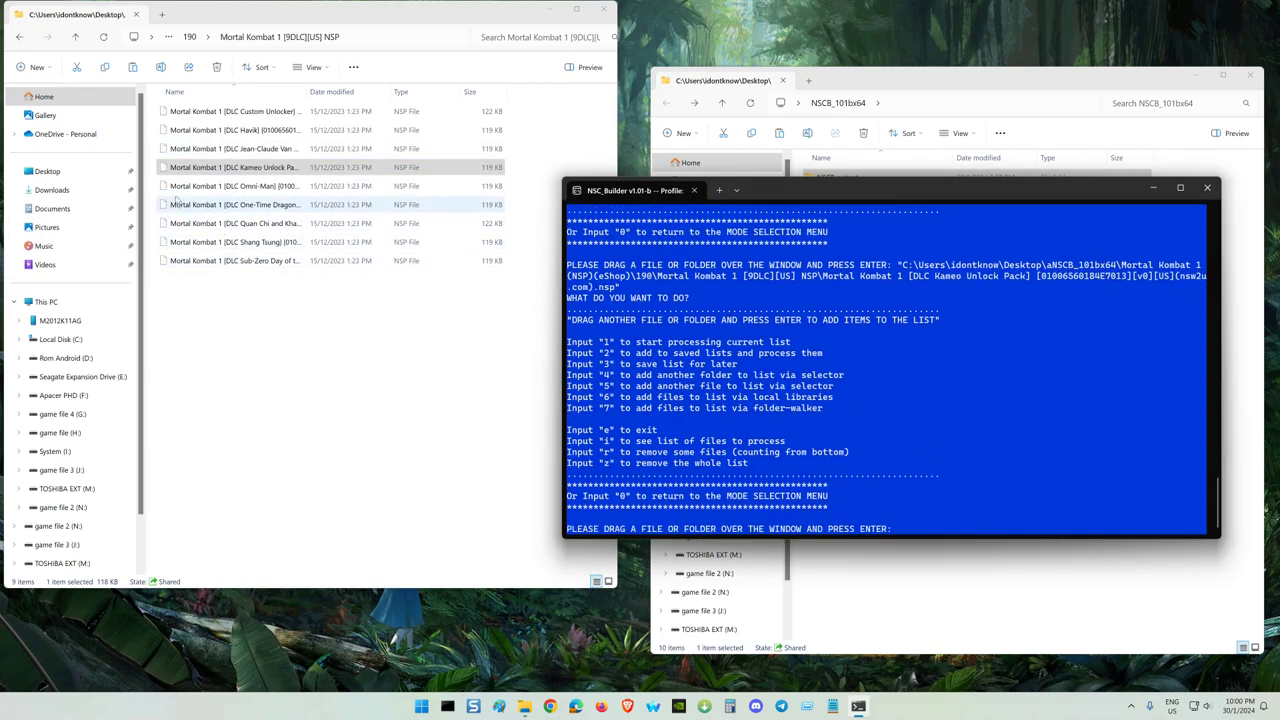
left_click_drag(172, 186, 926, 467)
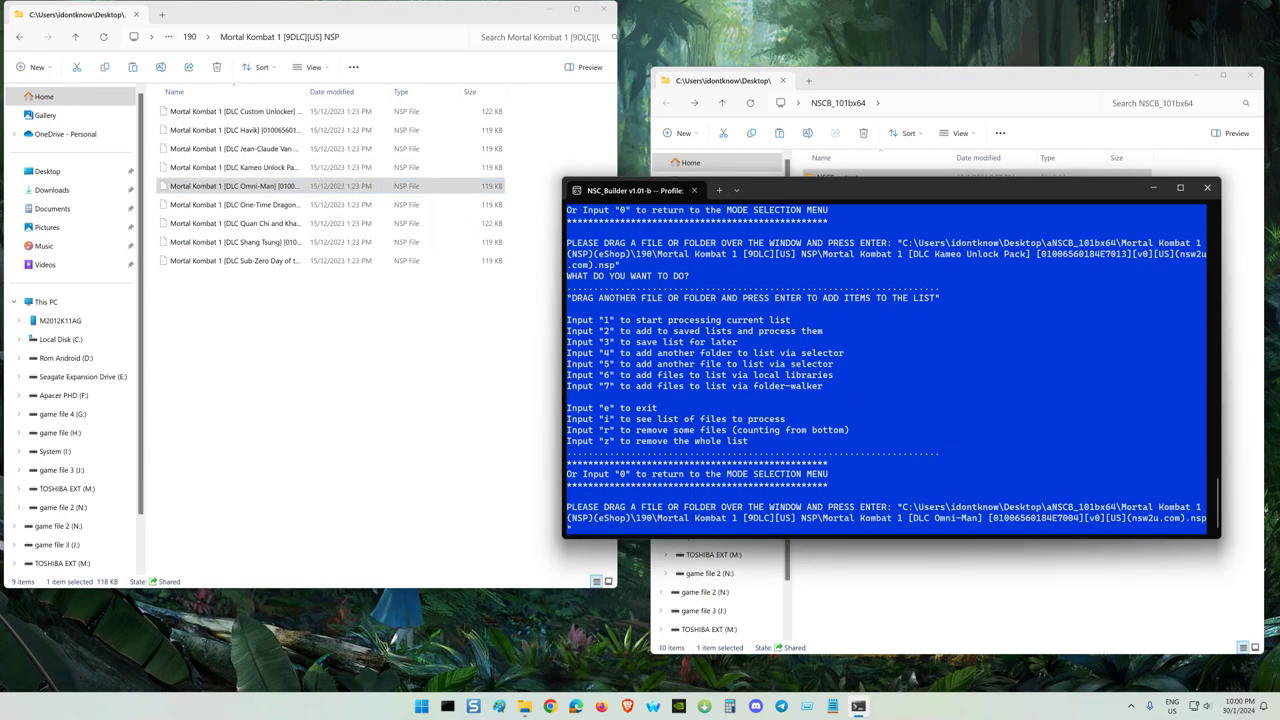
key("Return")
left_click_drag(172, 204, 989, 463)
key("Return")
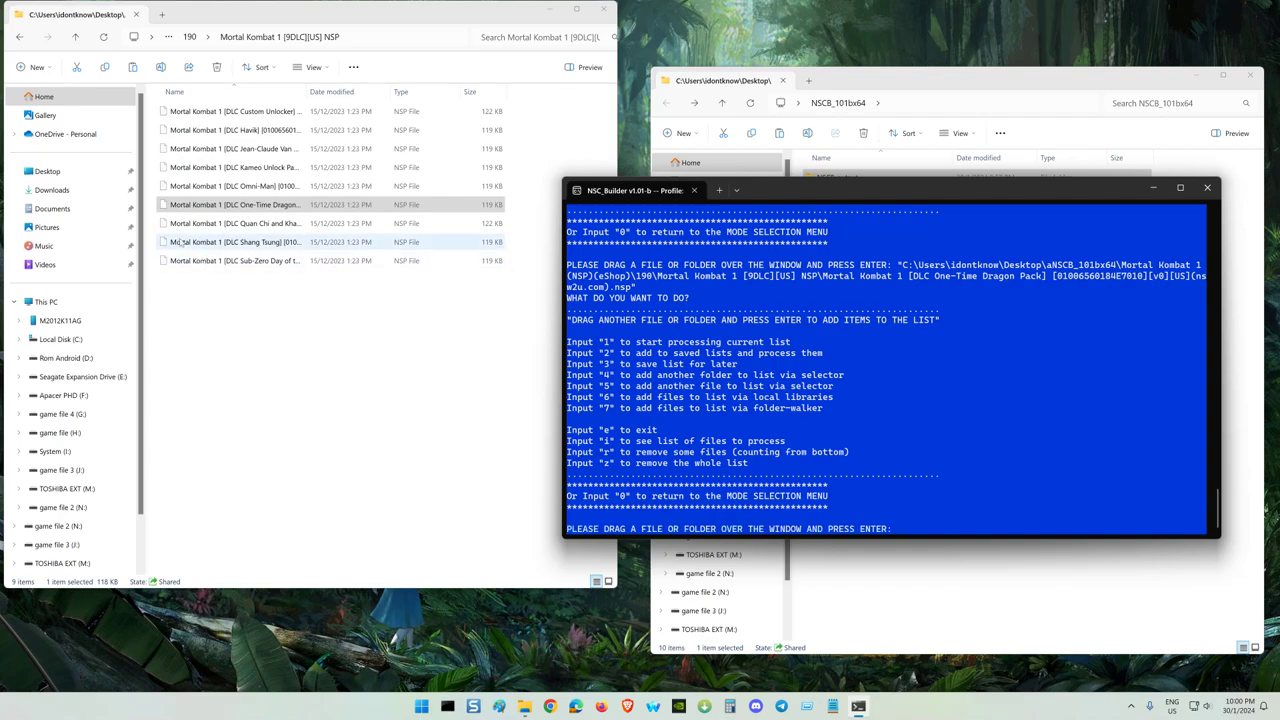
Add the Quan Chi and Khameleon Kameo, Shang Tsung, and Sub-Zero Day of the Dead Skin DLC files to the list
left_click_drag(172, 223, 971, 445)
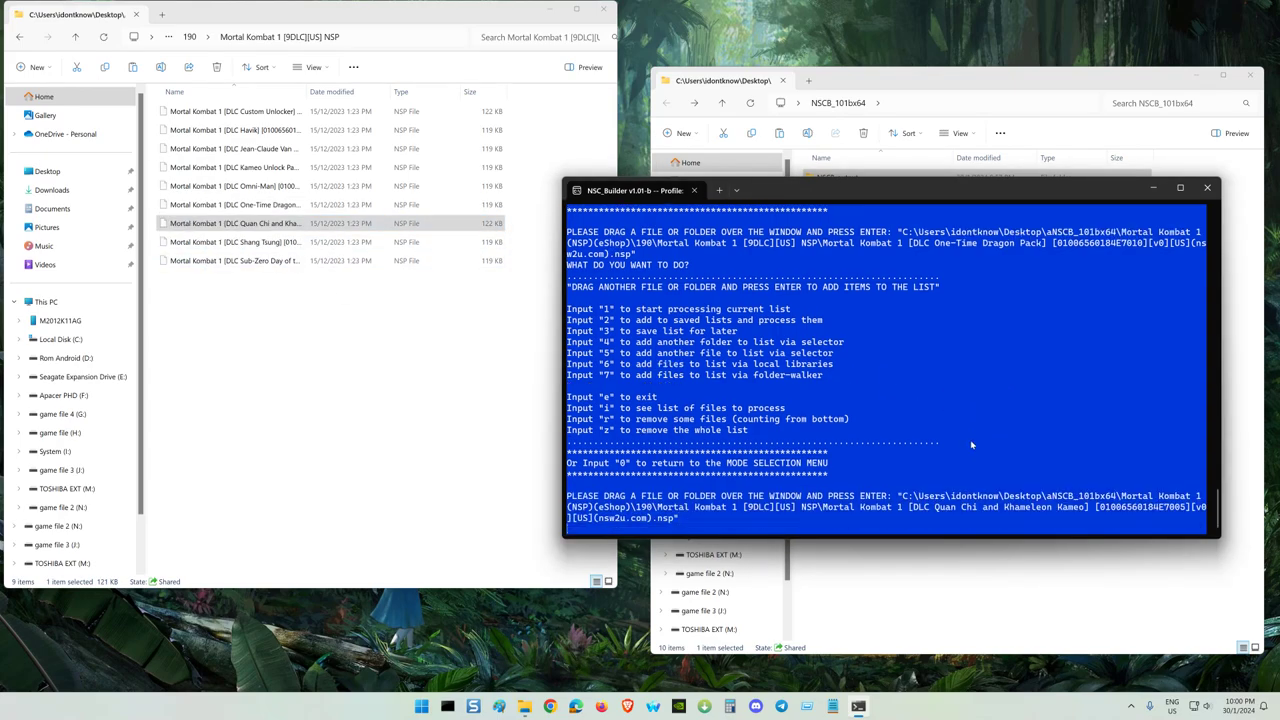
key("Return")
left_click_drag(186, 243, 1008, 450)
key("Return")
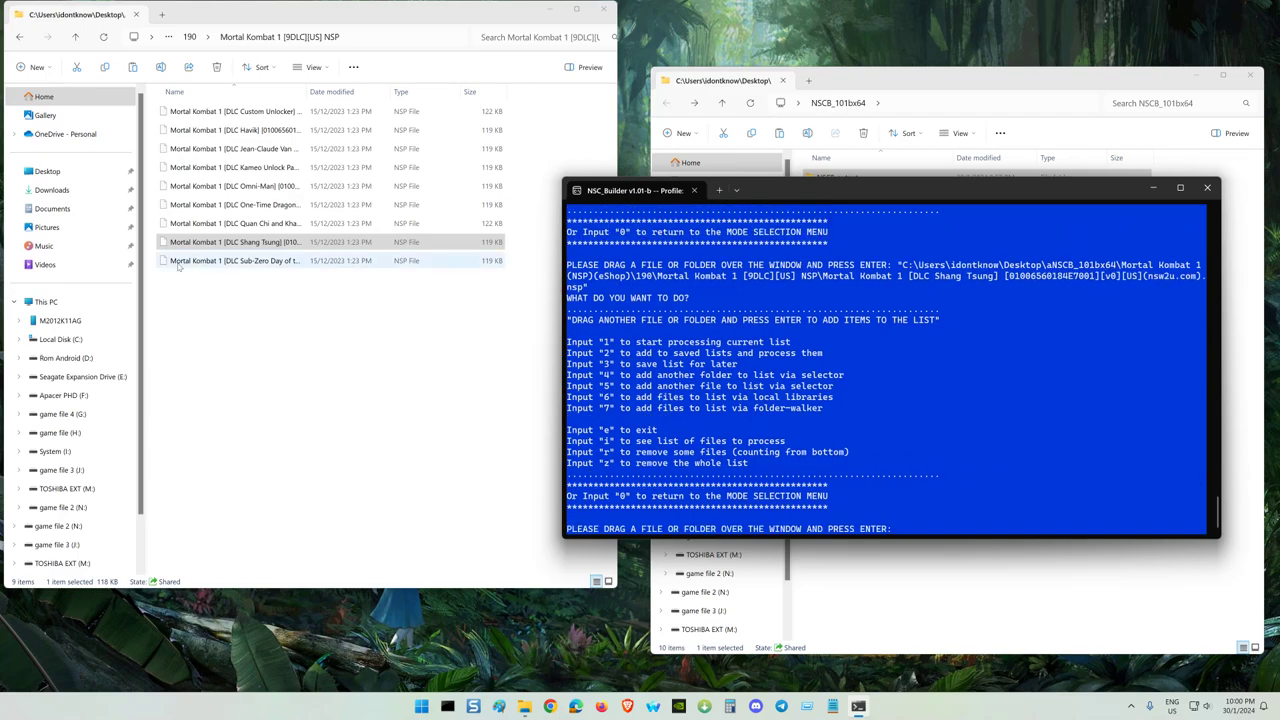
left_click_drag(178, 265, 971, 406)
key("Return")
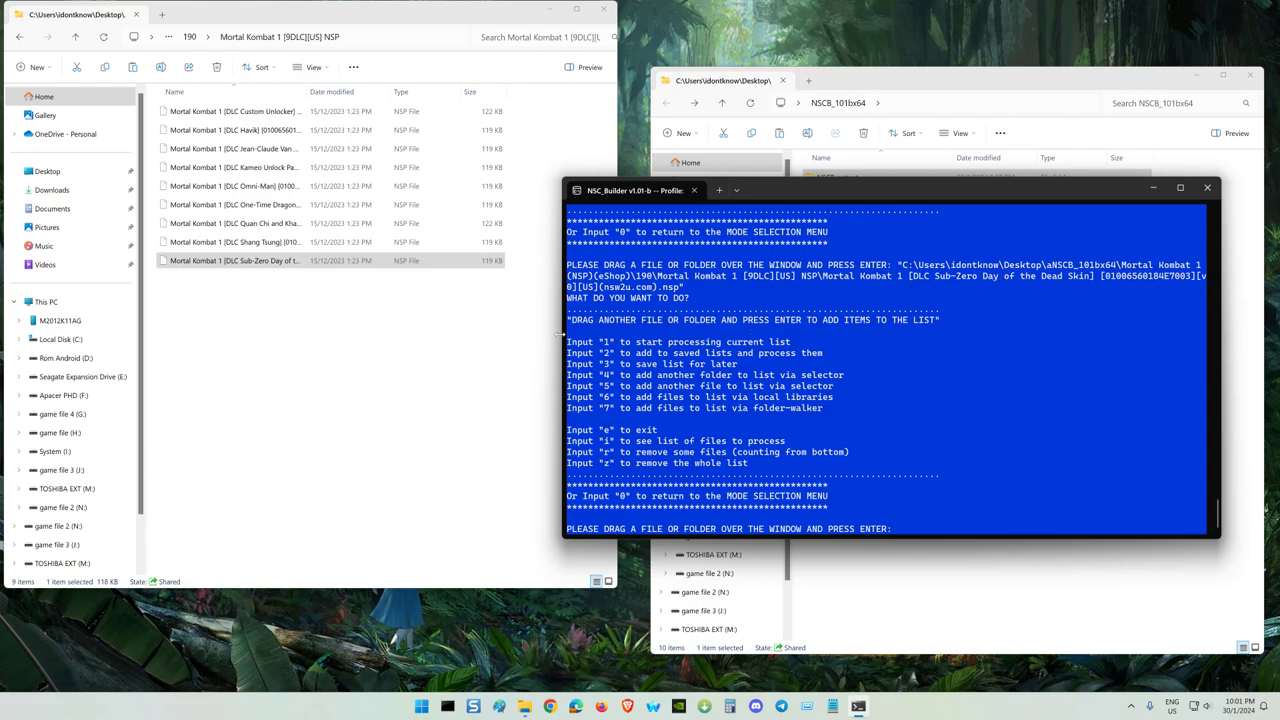
Review the last listed path, the base game file, the 1.10.0 update folder and the 190 folder's 9DLC subfolder
left_click_drag(558, 336, 123, 398)
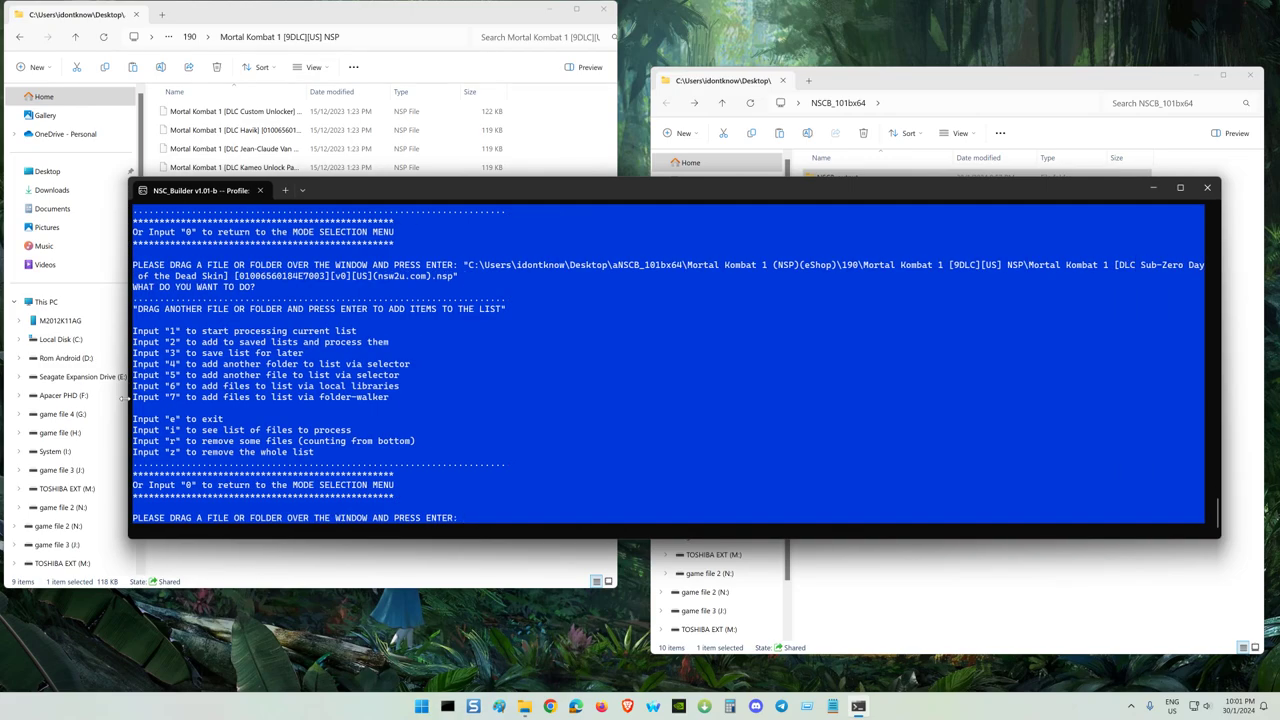
left_click_drag(125, 398, 567, 397)
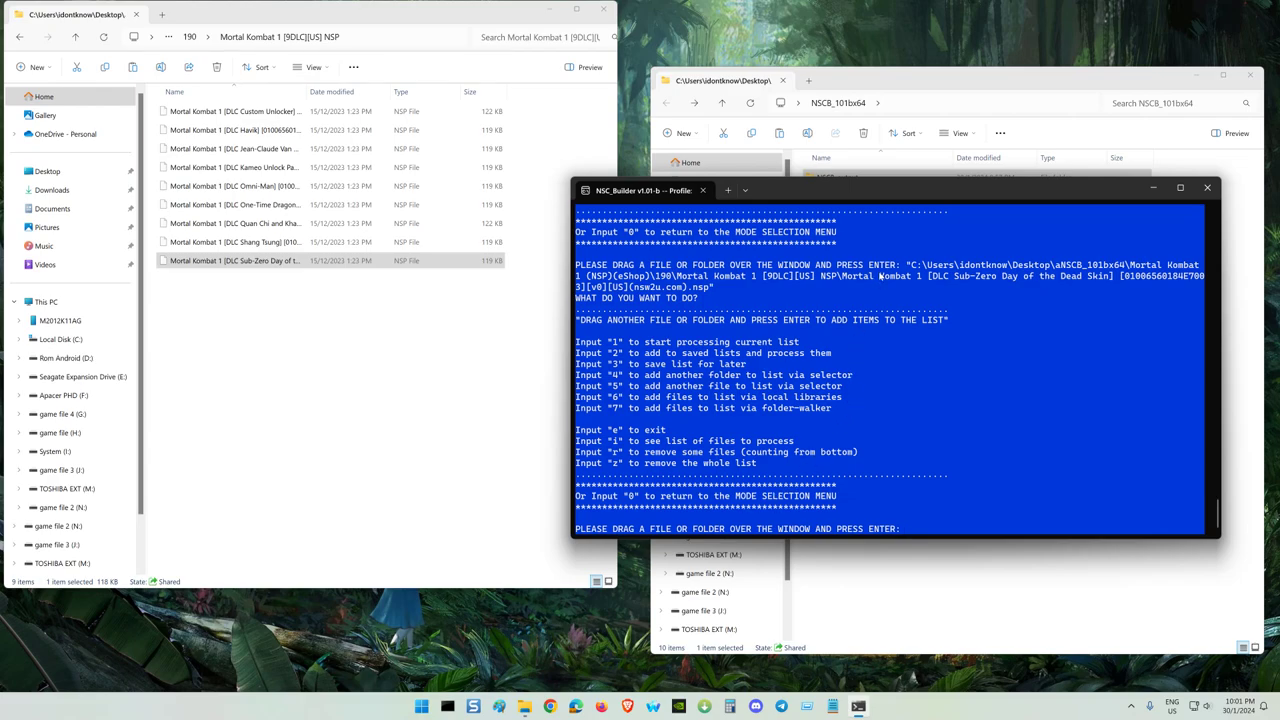
left_click(310, 310)
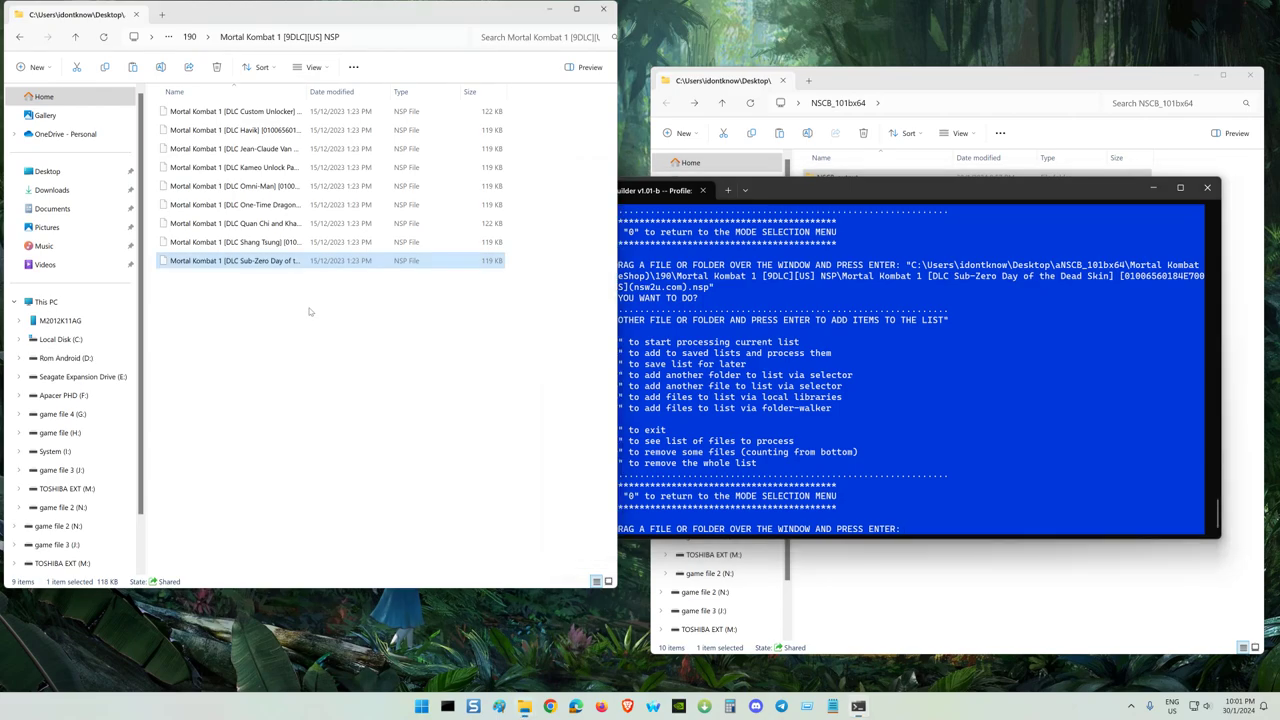
key("alt+Up")
key("alt+Up")
left_click(242, 205)
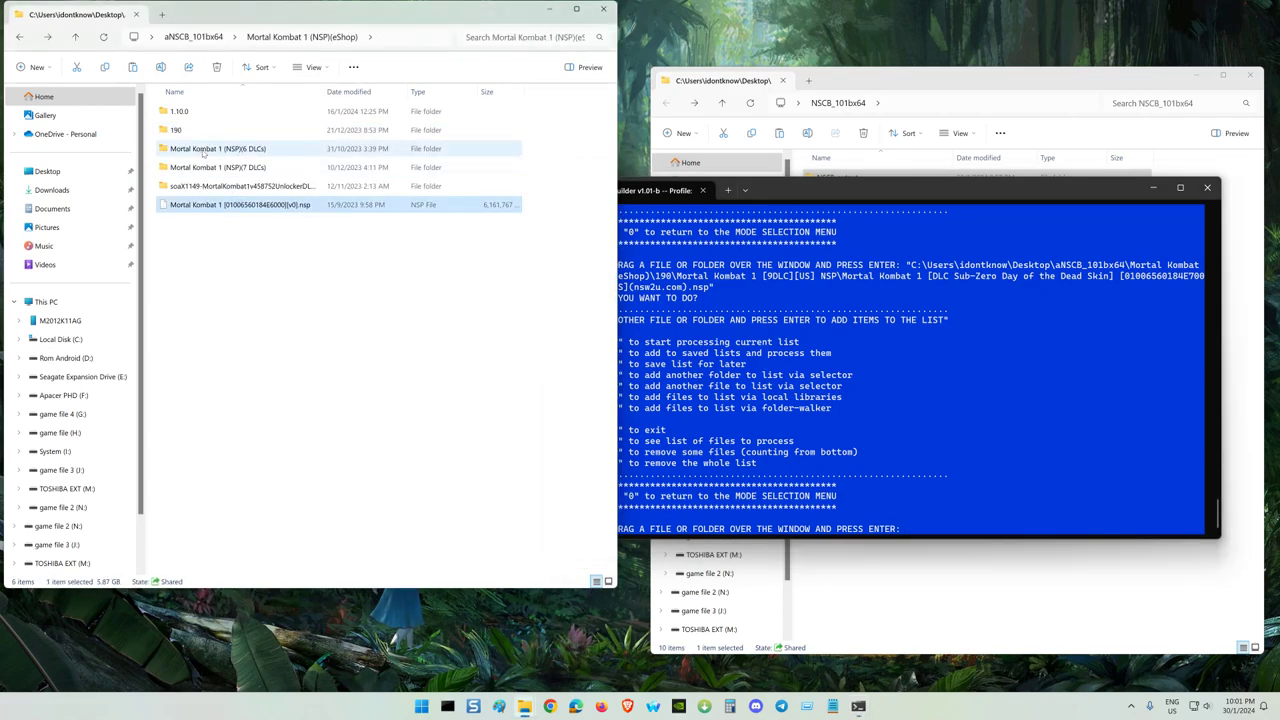
double_click(186, 112)
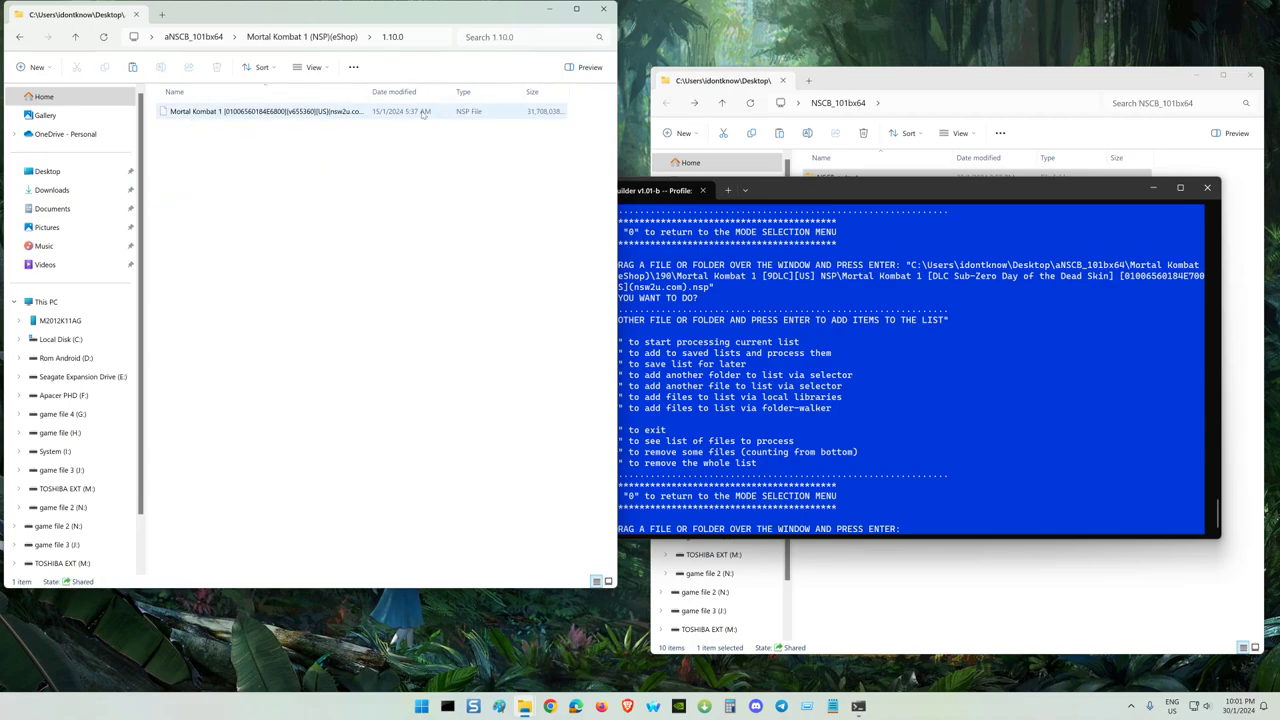
key("alt+Up")
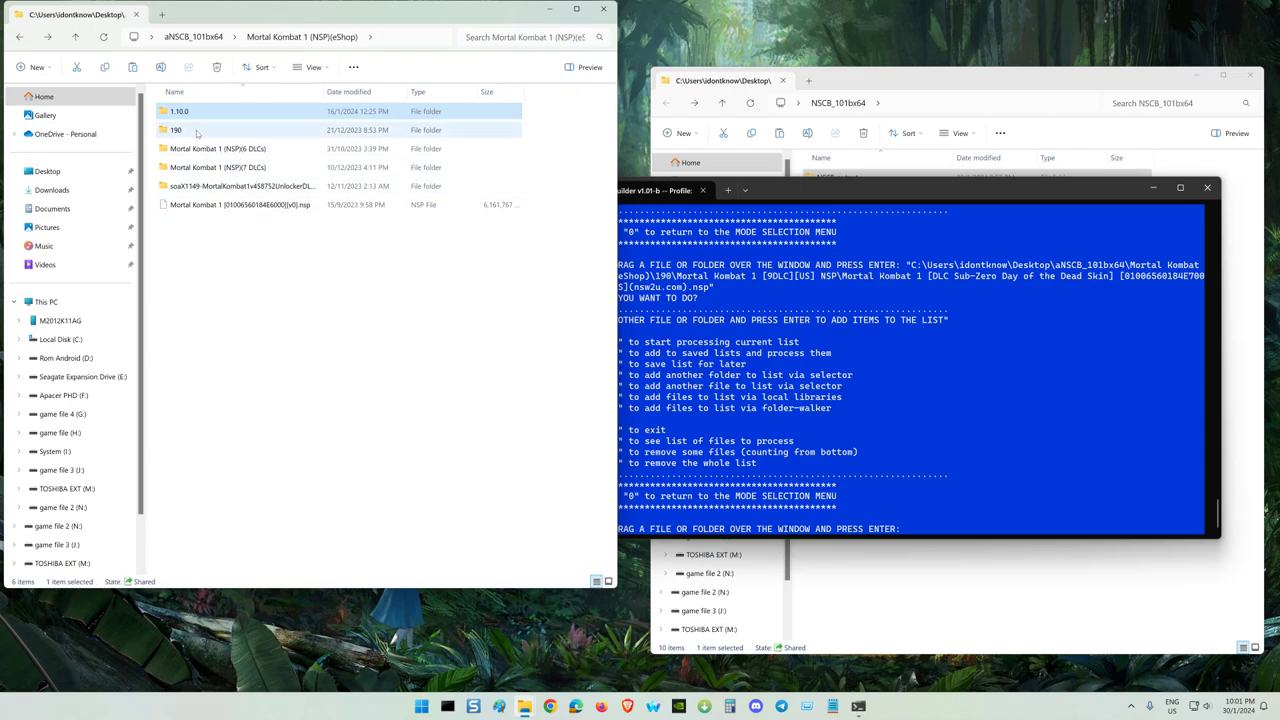
left_click(190, 131)
double_click(190, 131)
double_click(190, 112)
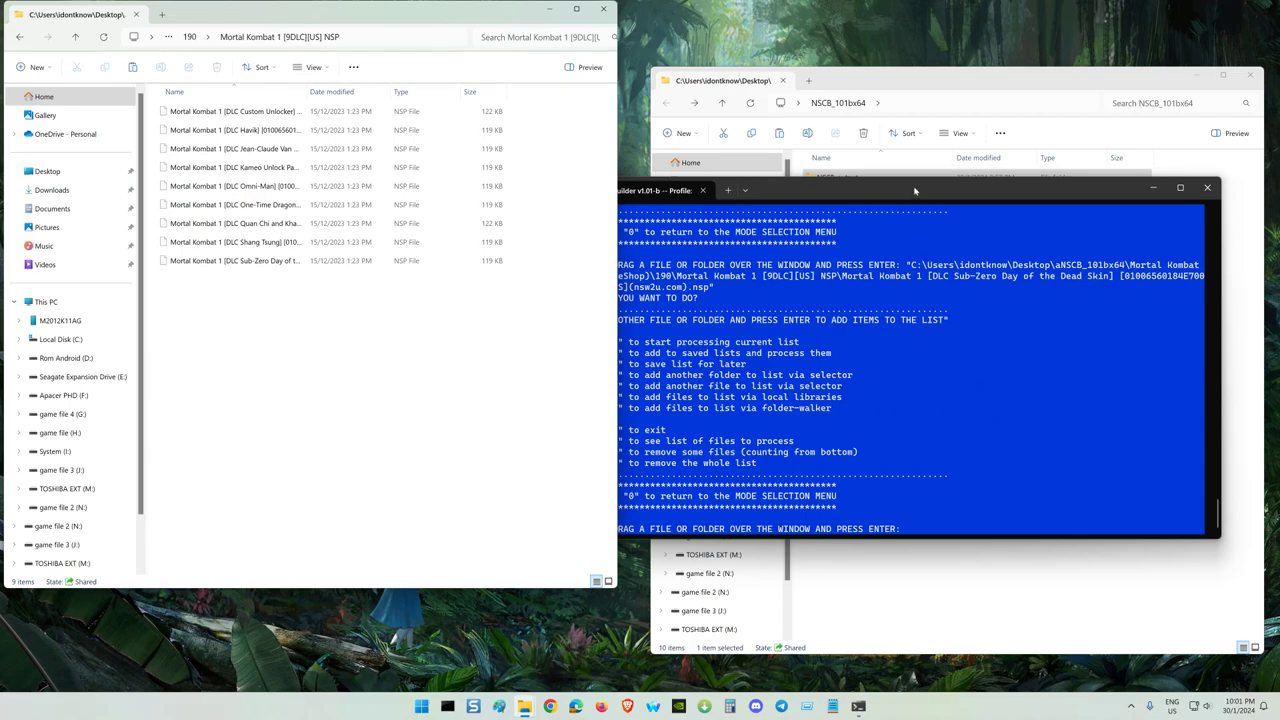
Start processing the current list with option 1, uncover the NSCB_101bx64 folder window and open its NSCB_output folder
left_click(845, 343)
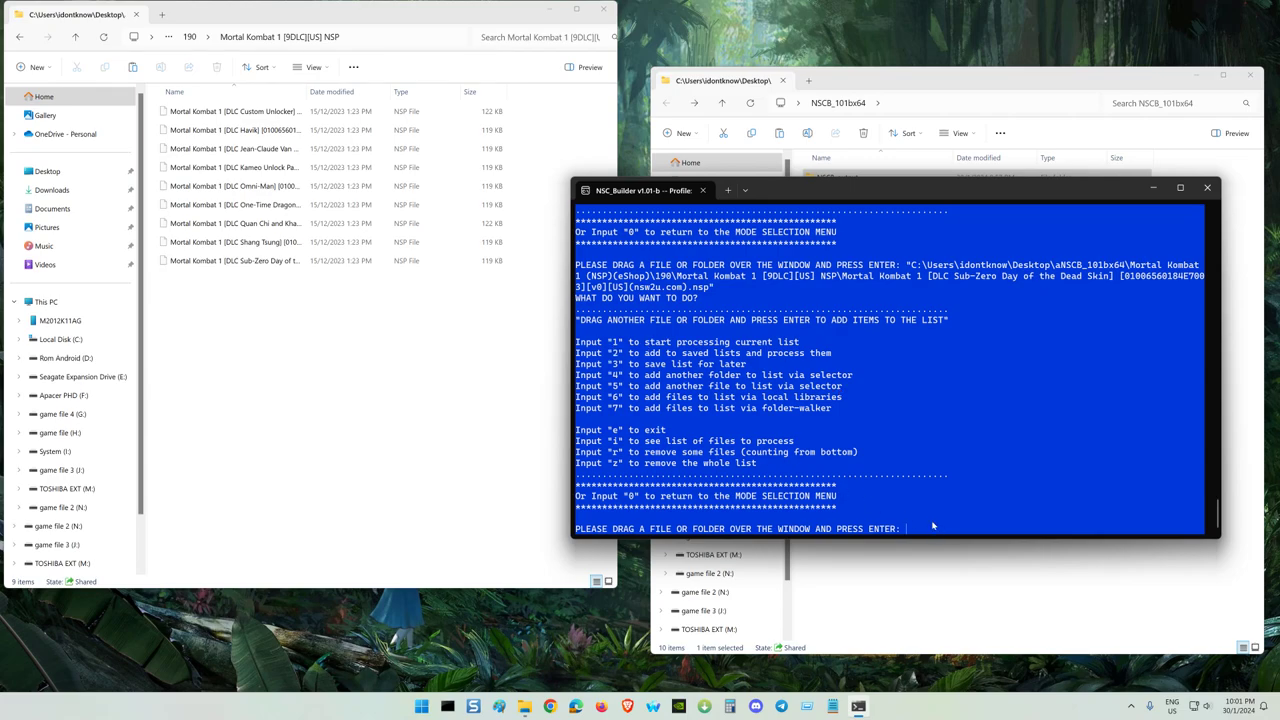
type("1")
key("Return")
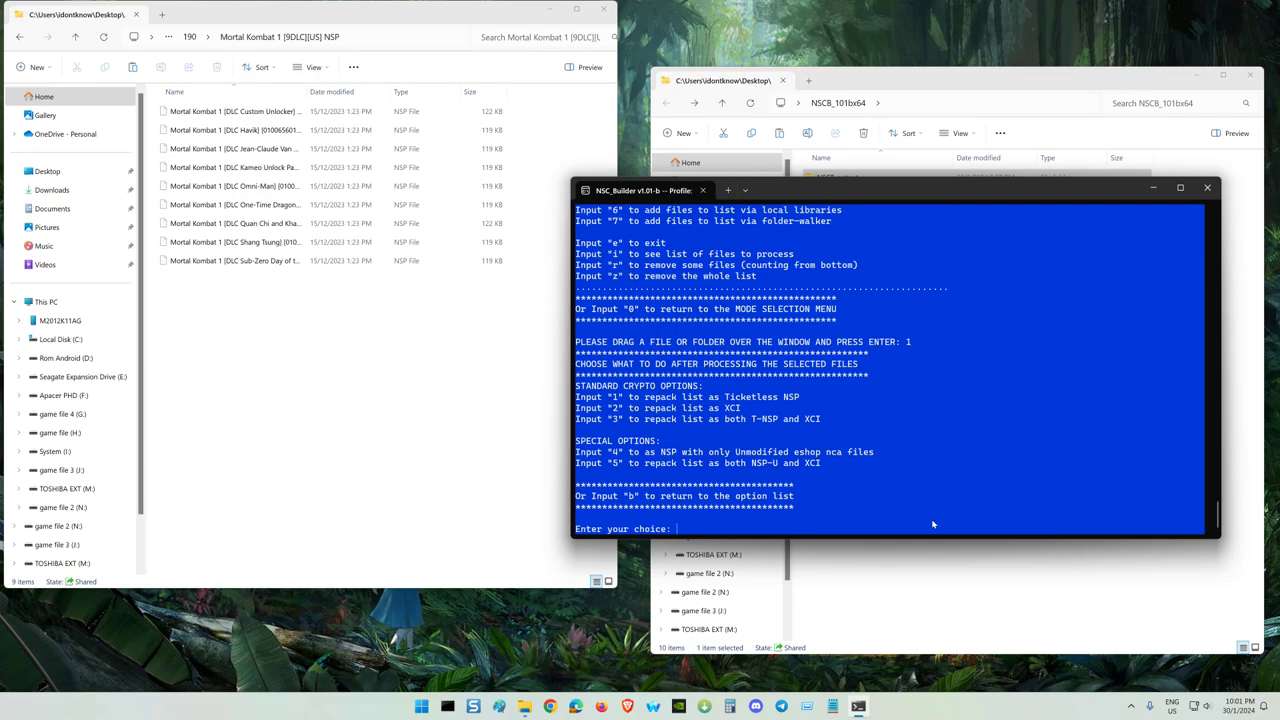
left_click_drag(967, 197, 492, 251)
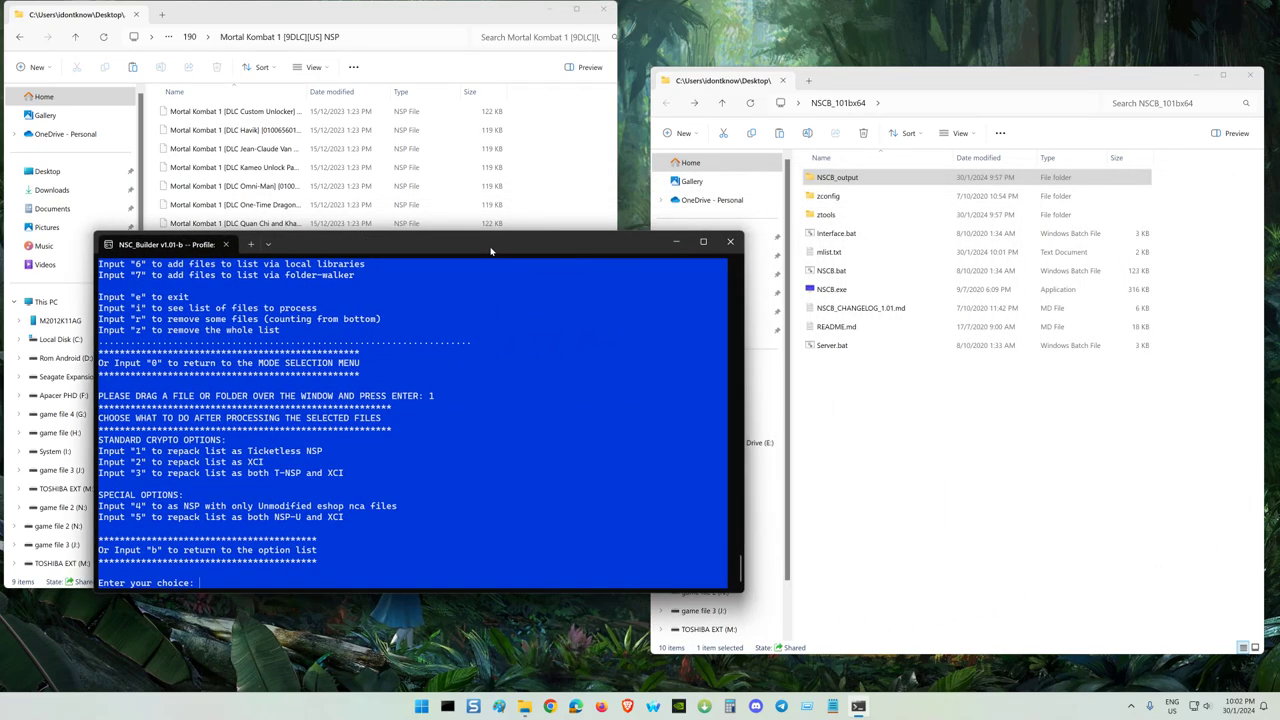
double_click(872, 177)
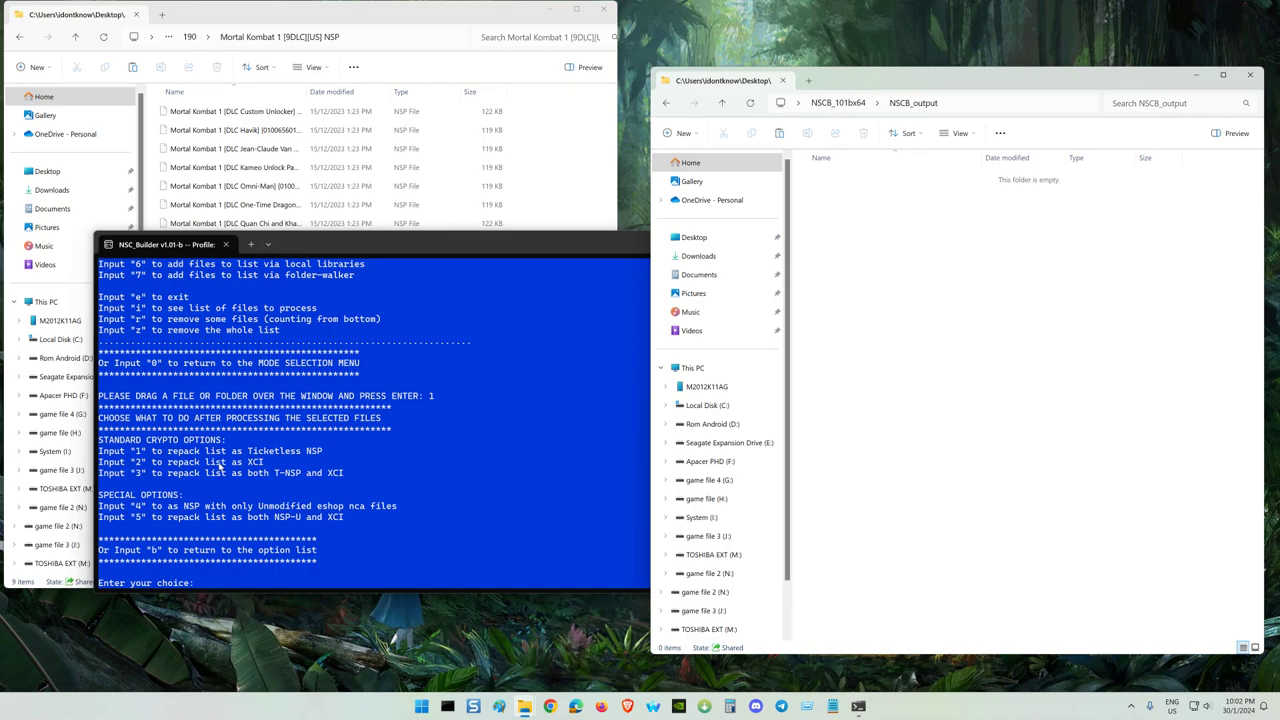
Compare the base game's NSP file with the Mortal Kombat 11 XCI file in Downloads, and return that window to NSCB_output
left_click(323, 163)
key("alt+Up")
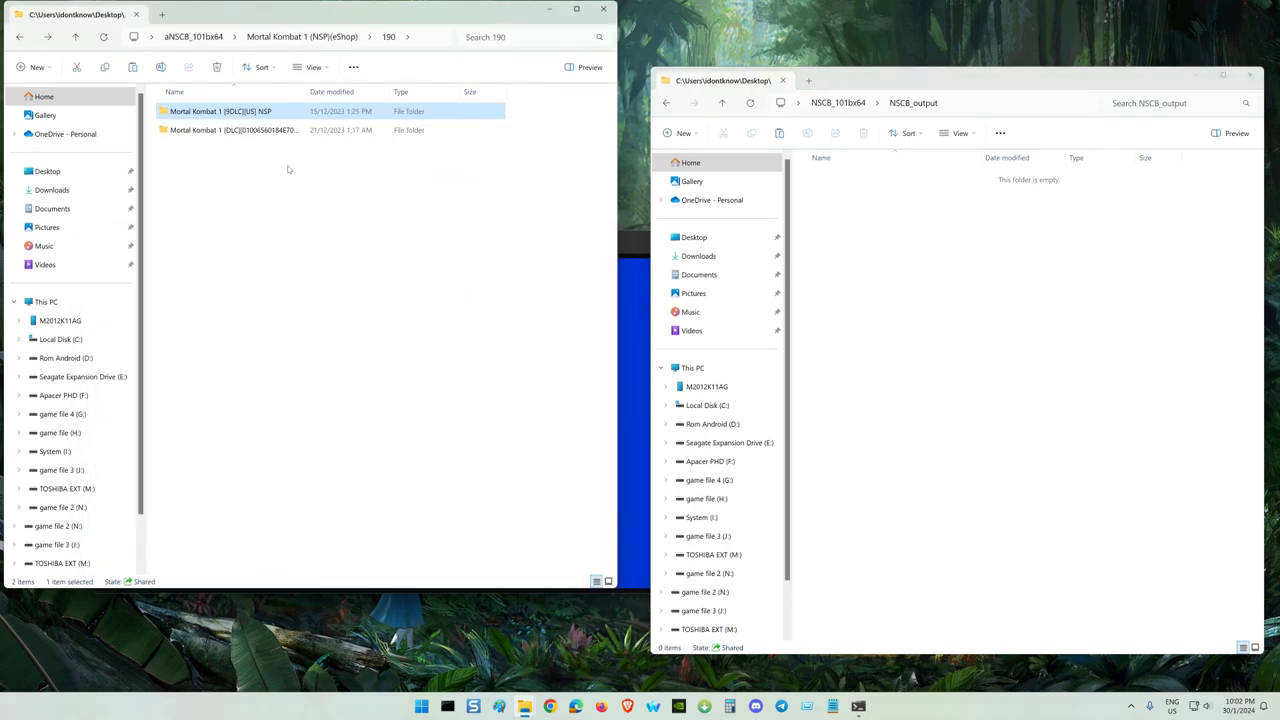
key("alt+Up")
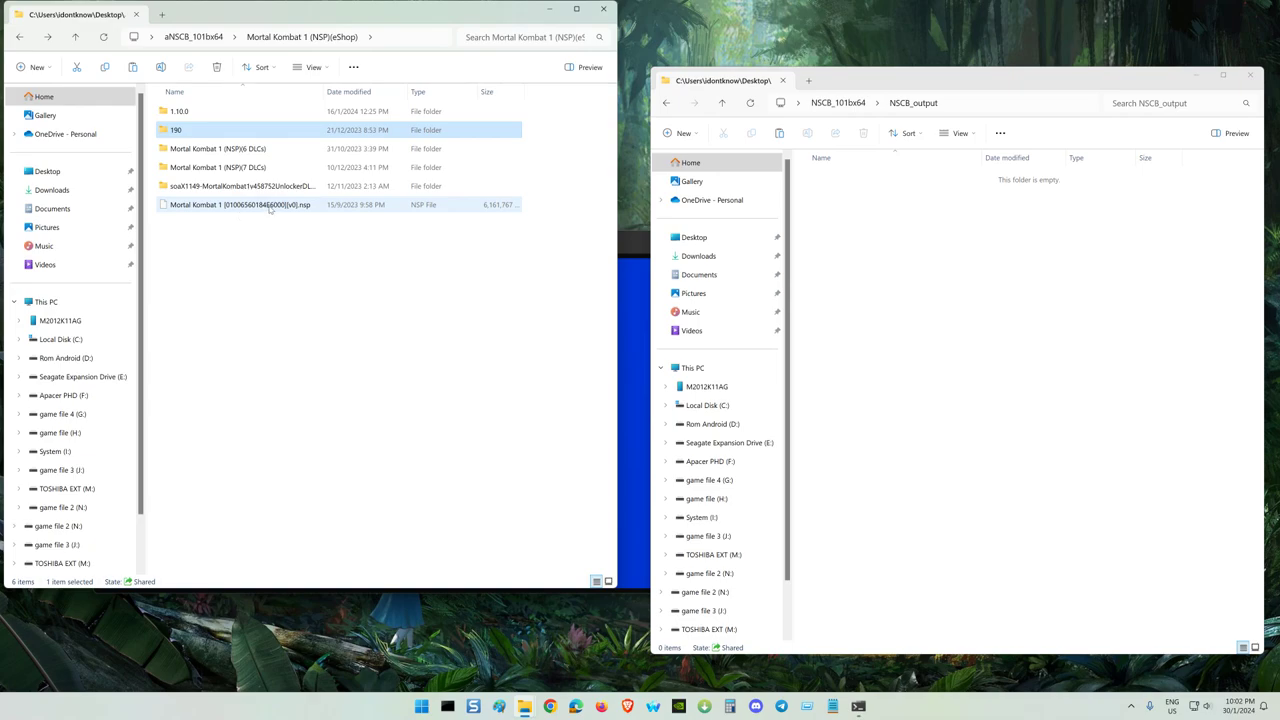
left_click(270, 206)
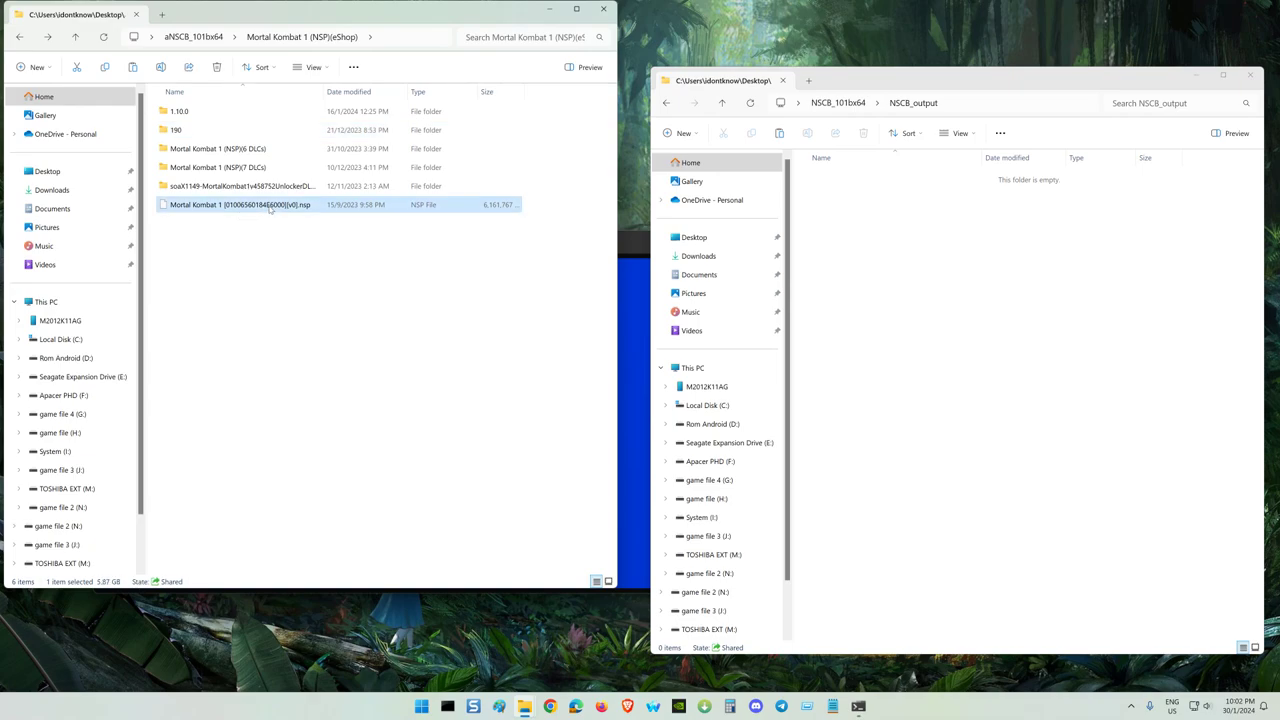
left_click(698, 256)
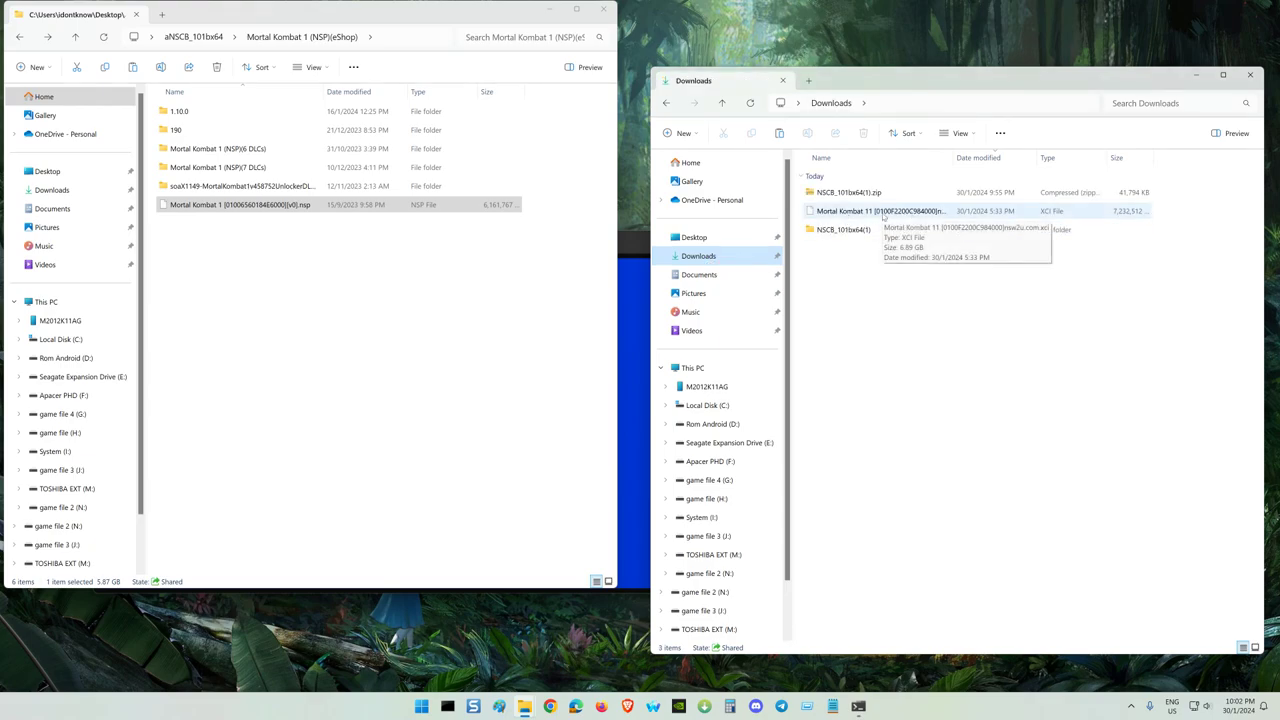
key("alt+Left")
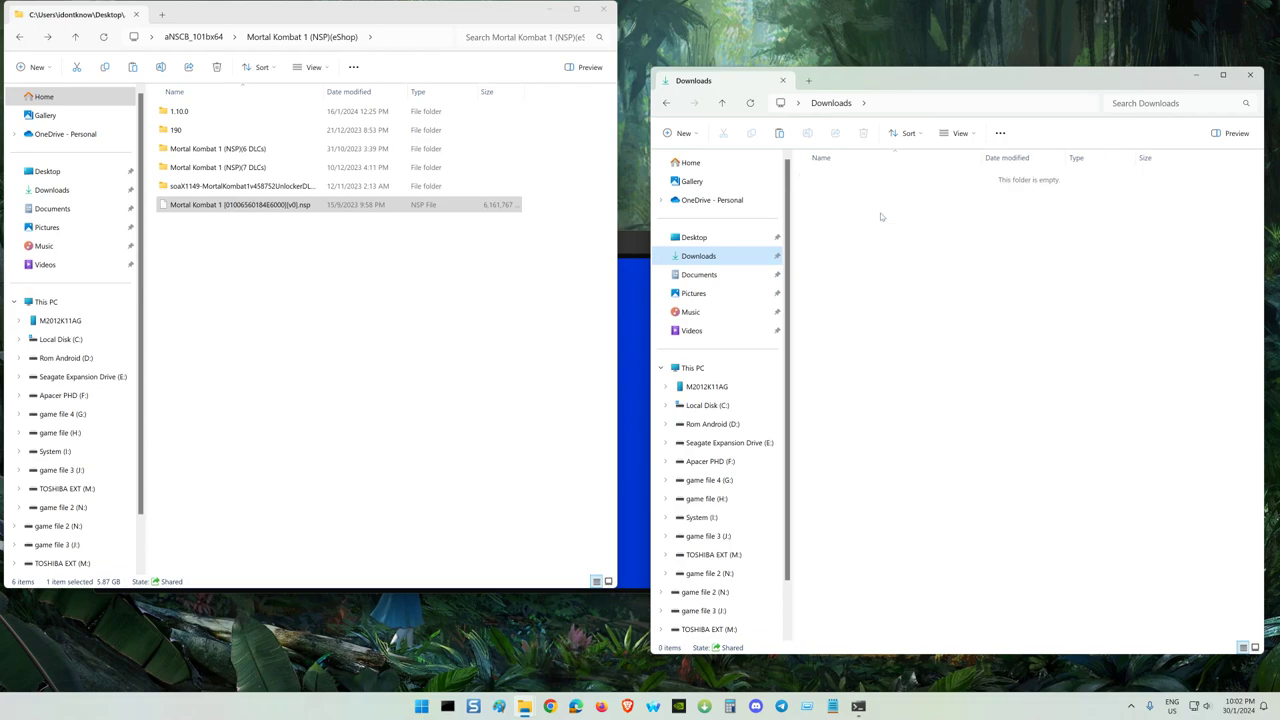
Review the update file in the 1.10.0 folder, return to the Mortal Kombat 1 (NSP)(eShop) folder and select the base game's NSP file
left_click(396, 114)
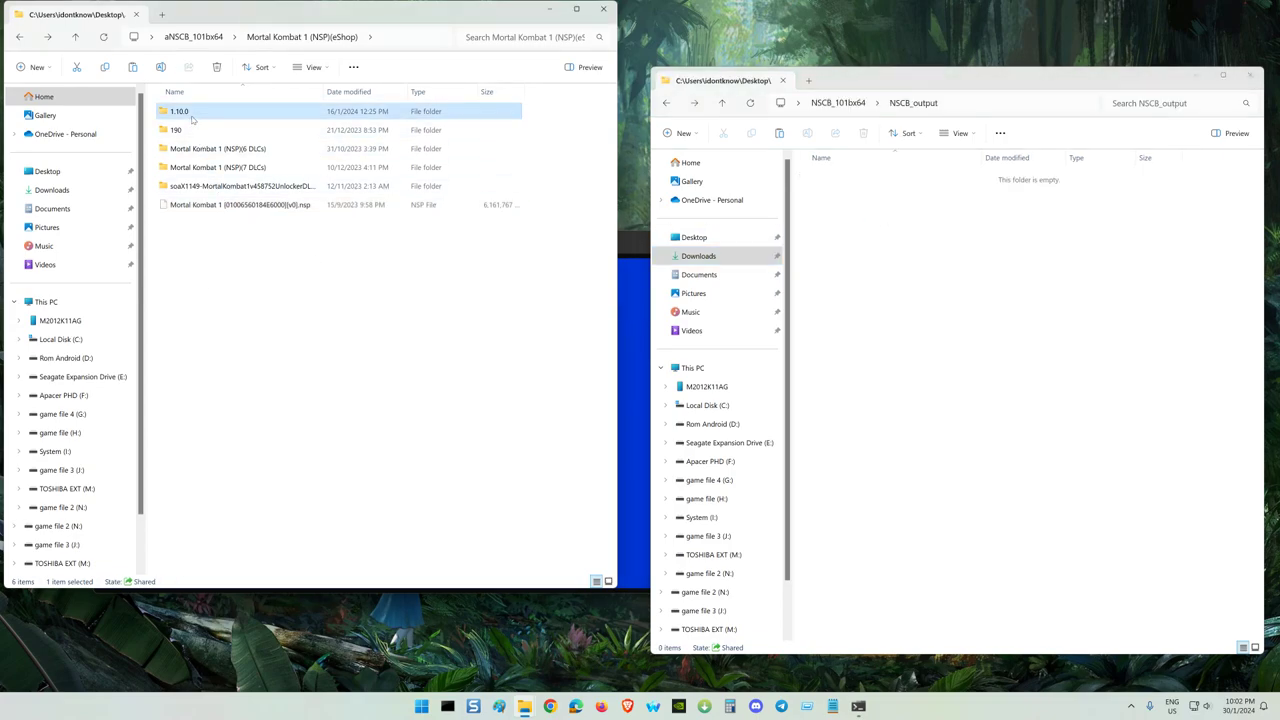
double_click(396, 114)
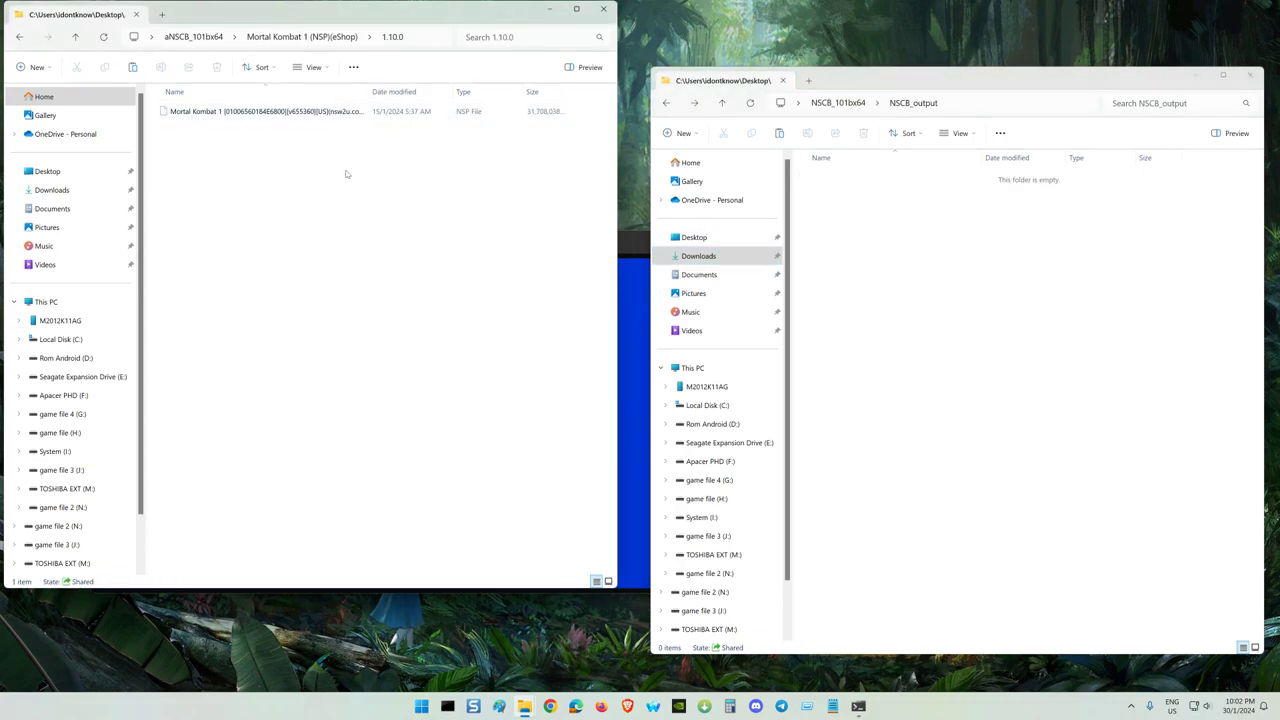
key("alt+Left")
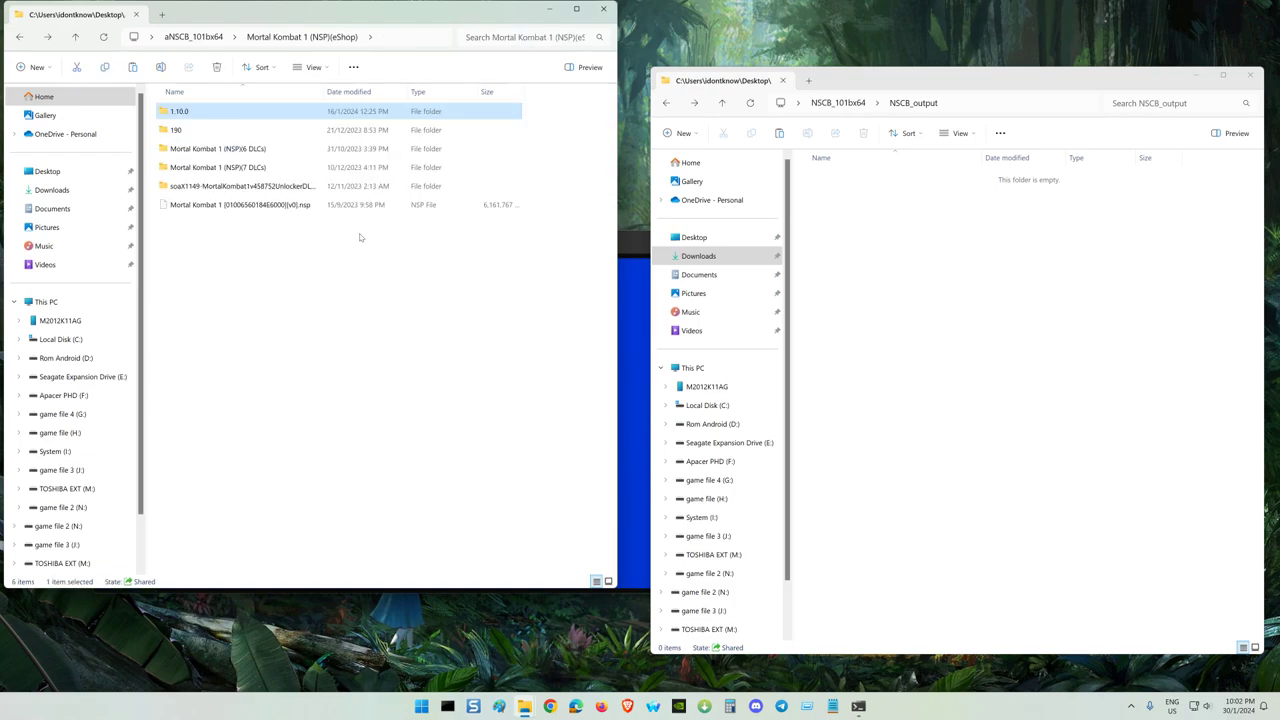
left_click(236, 207)
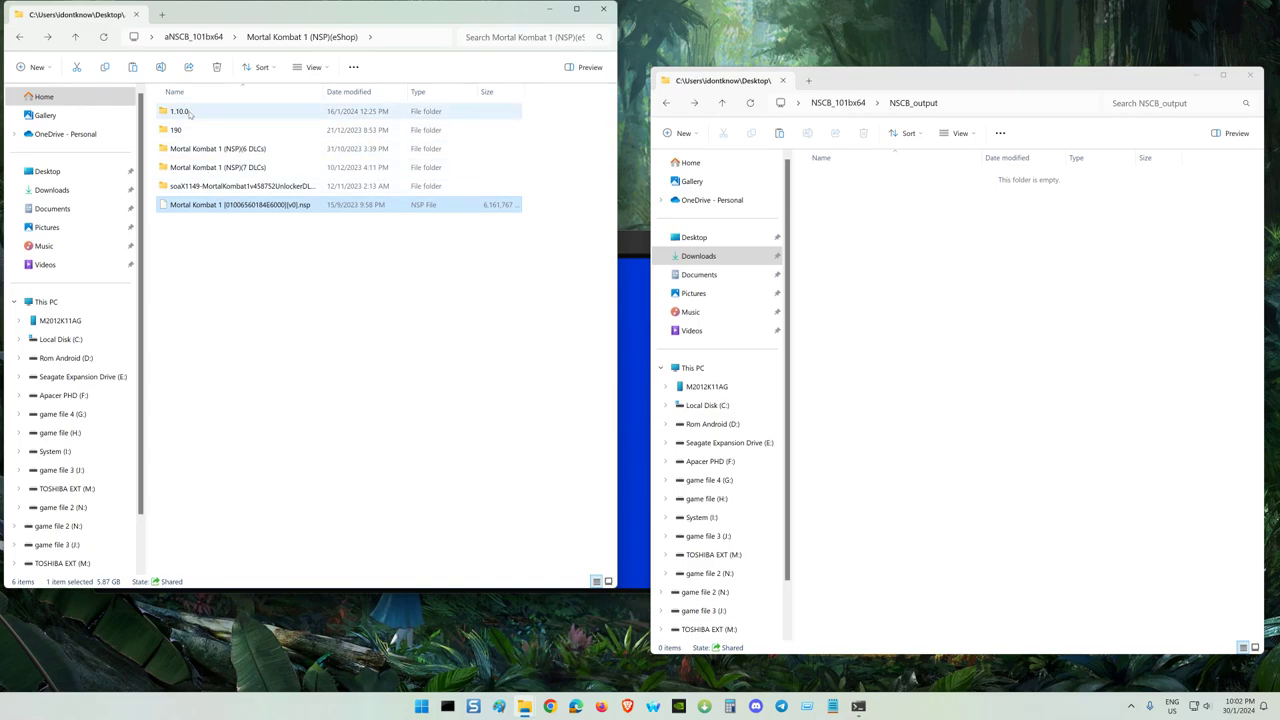
In NSC_Builder, repack the list as Ticketless NSP with option 1, leave the Required System Version unpatched with 0, and merge everything into a single file with 1
left_click(638, 337)
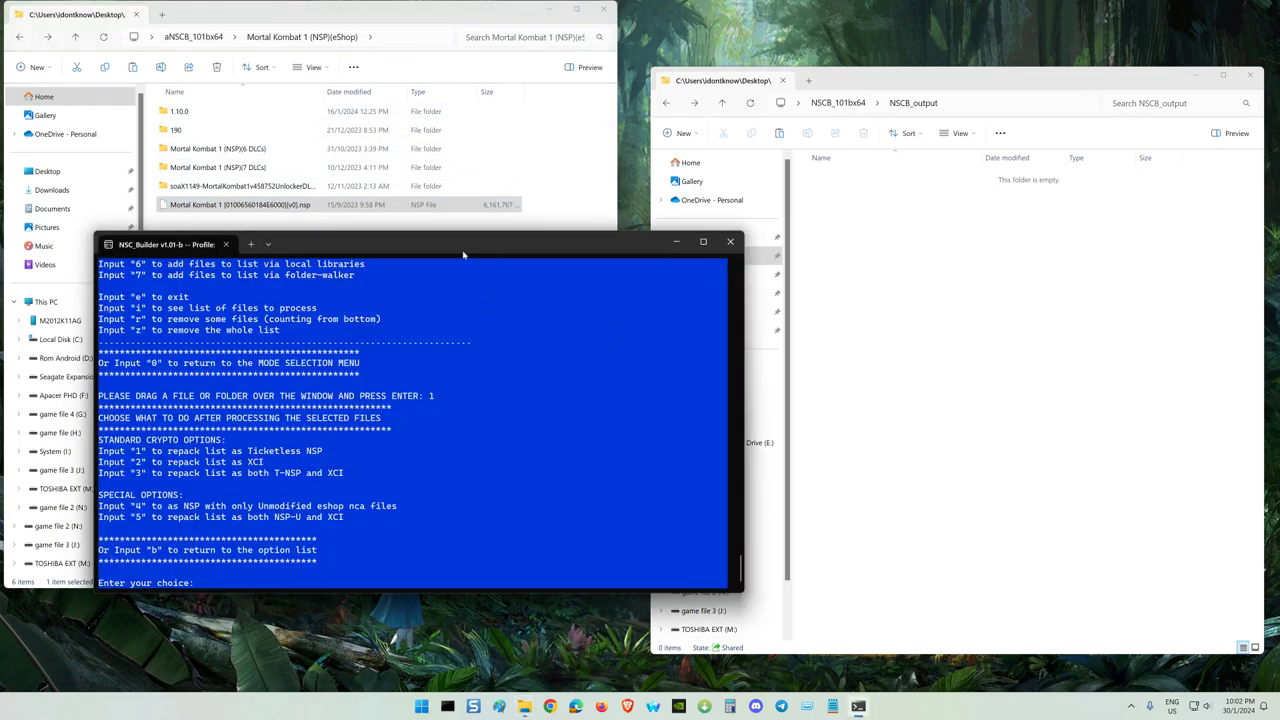
left_click_drag(463, 249, 463, 235)
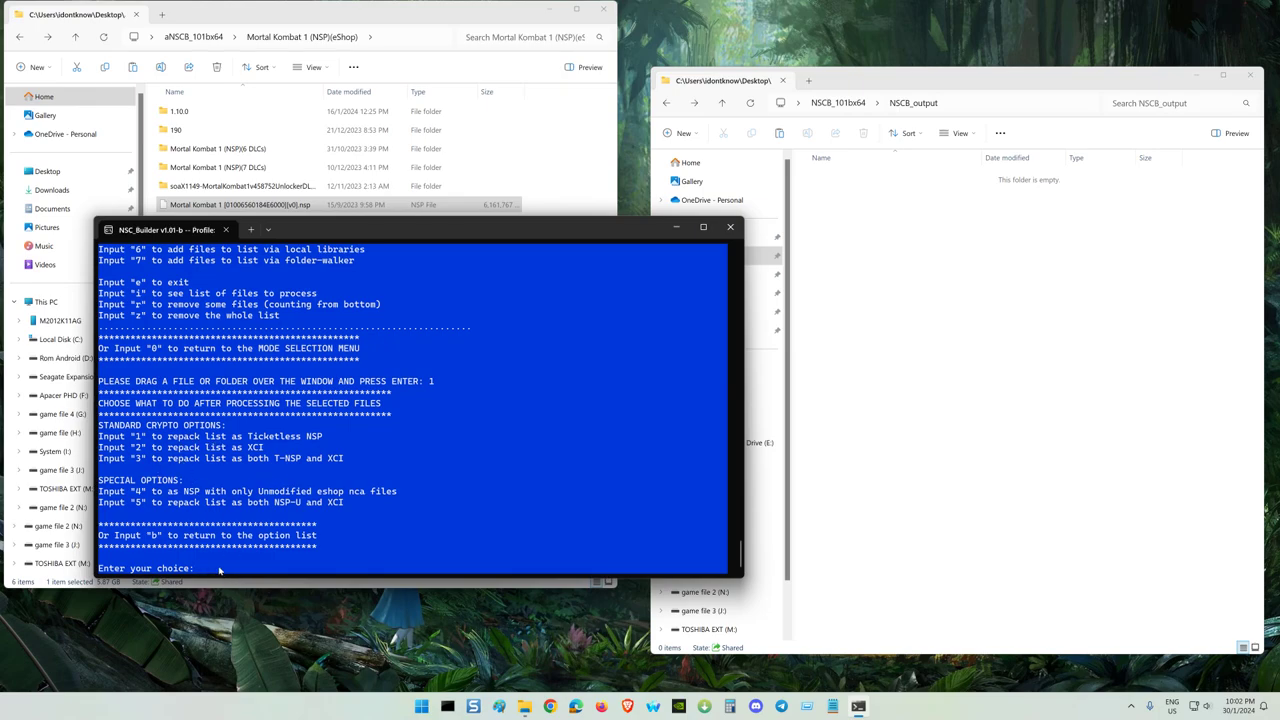
type("1")
key("Return")
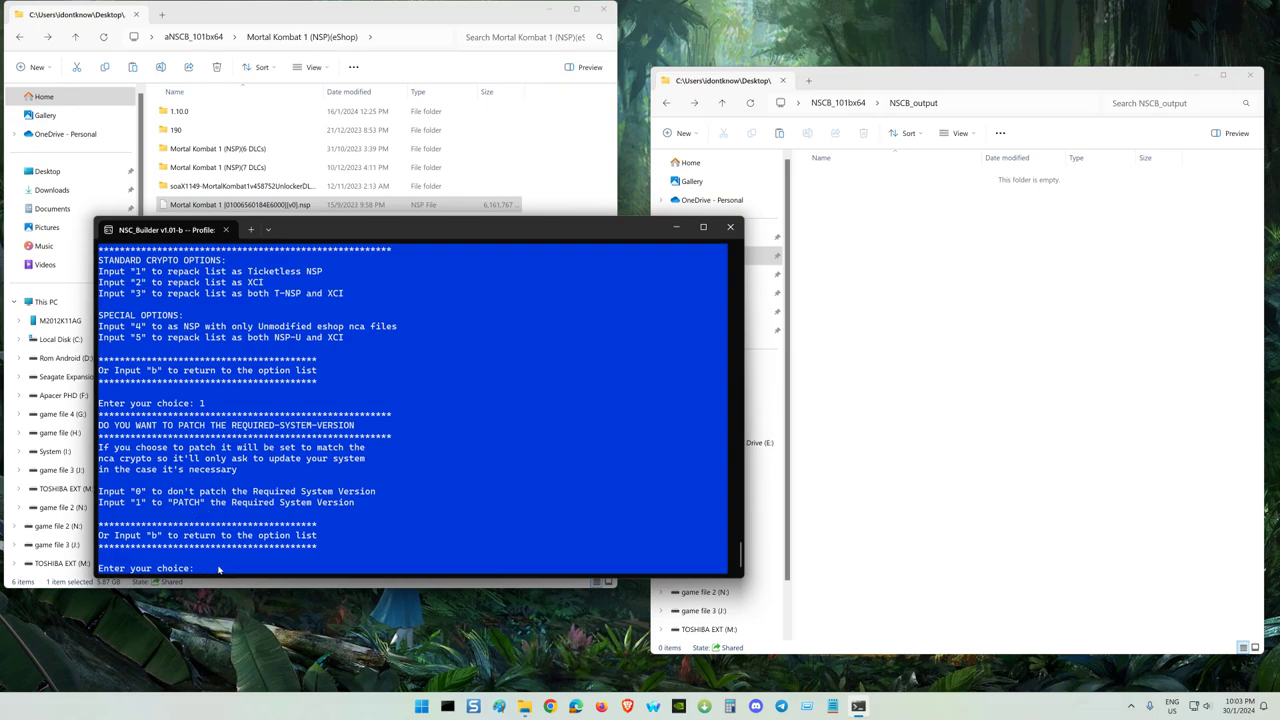
type("0")
key("Return")
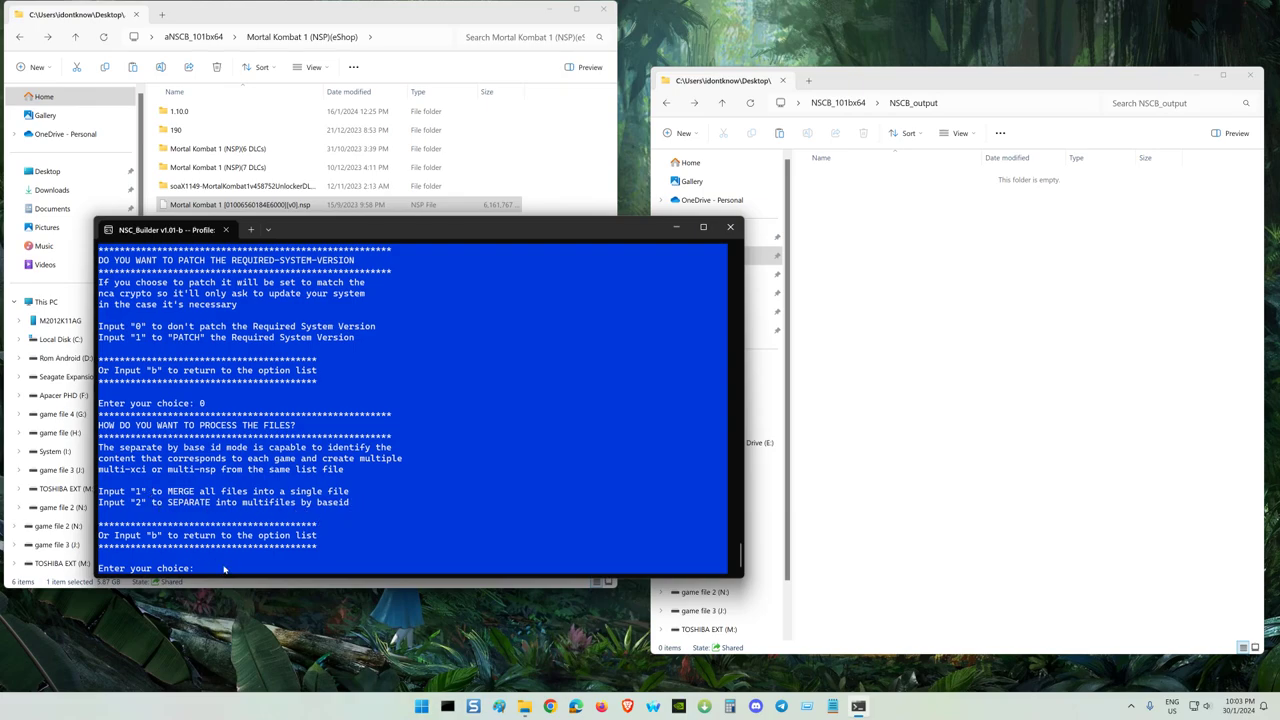
type("1")
key("Return")
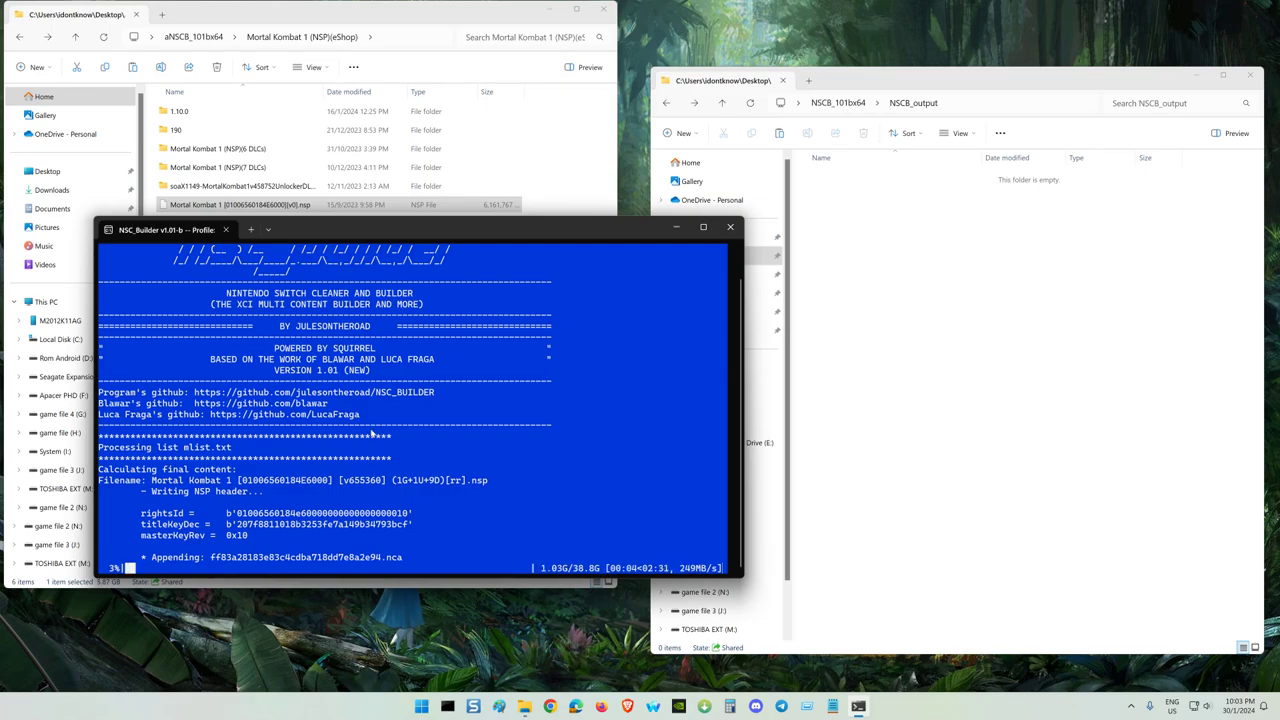
Look through the files in the NSCB_101bx64 folder's ztools subfolder down to the keys files, and reopen the NSCB_output folder
left_click_drag(463, 233, 455, 196)
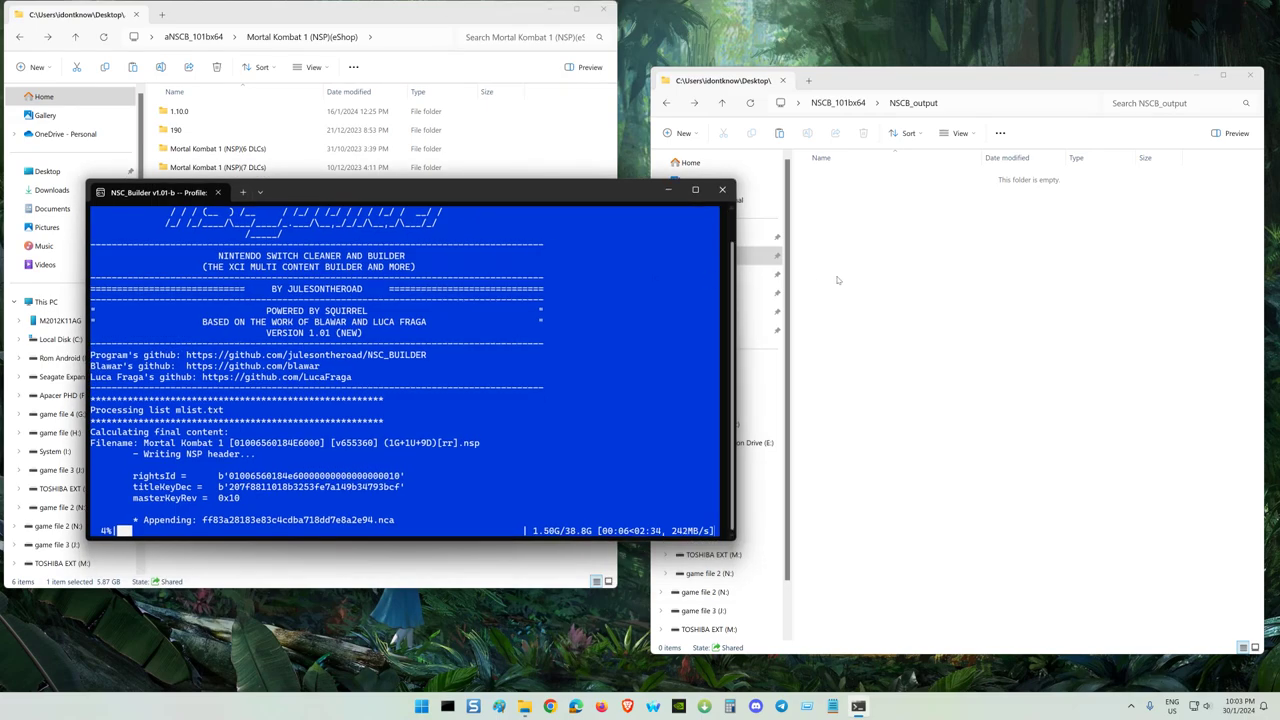
left_click(952, 277)
key("alt+Left")
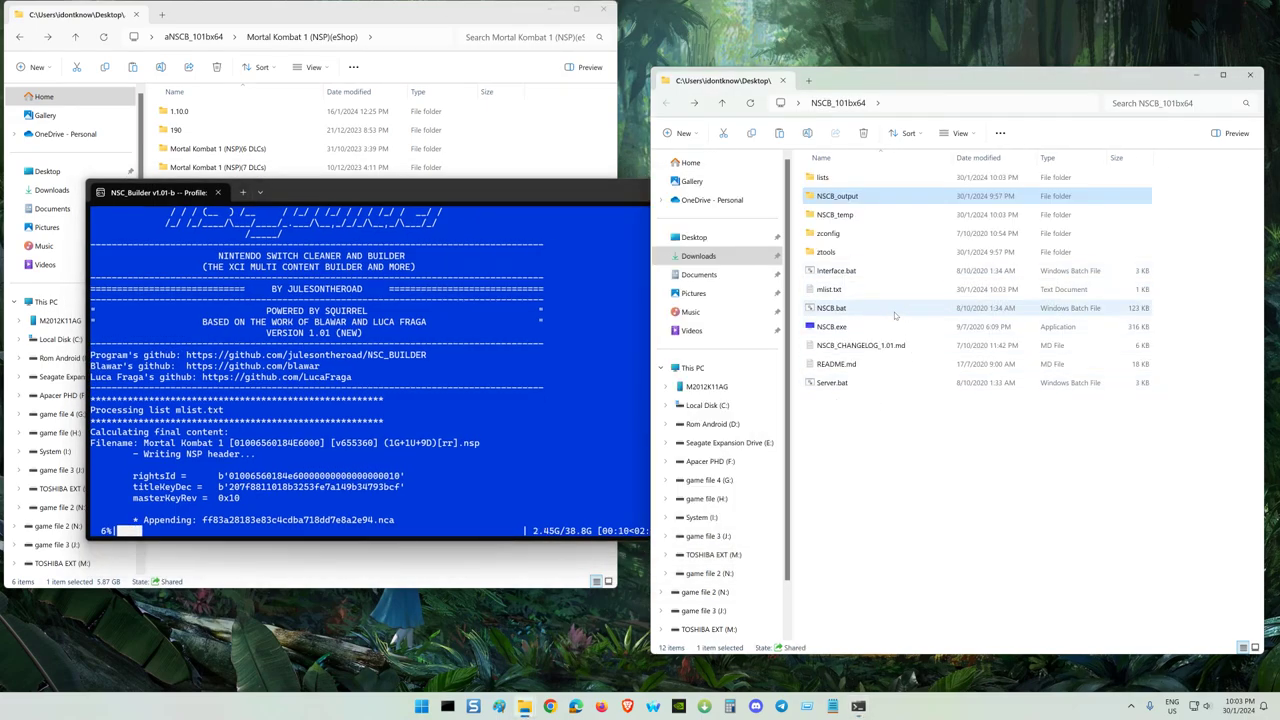
double_click(841, 253)
scroll(866, 465, "down", 5)
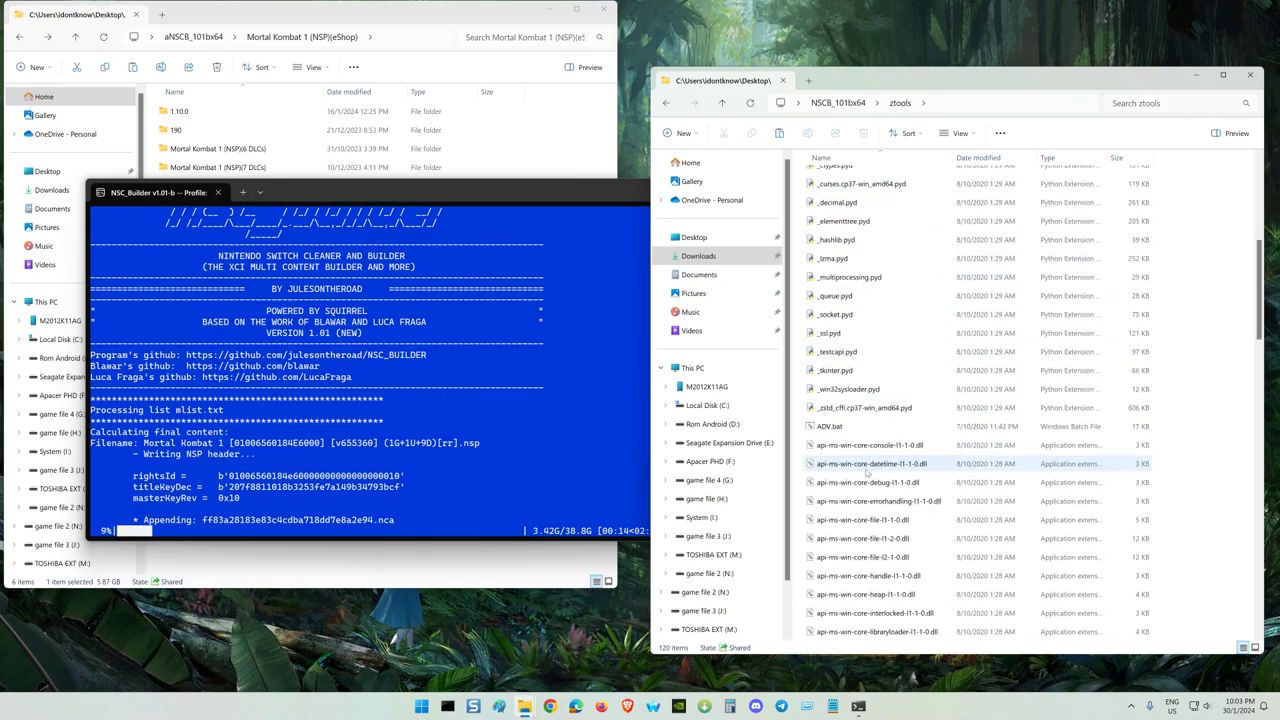
scroll(866, 470, "down", 14)
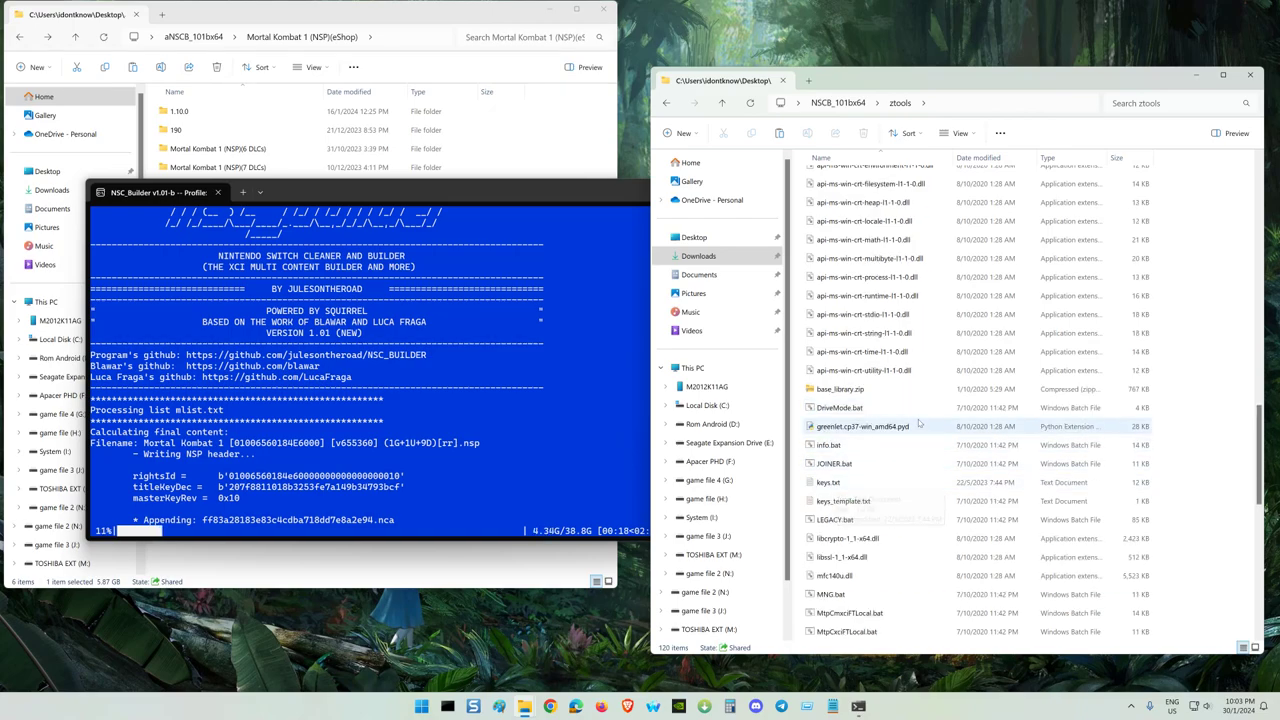
key("alt+Left")
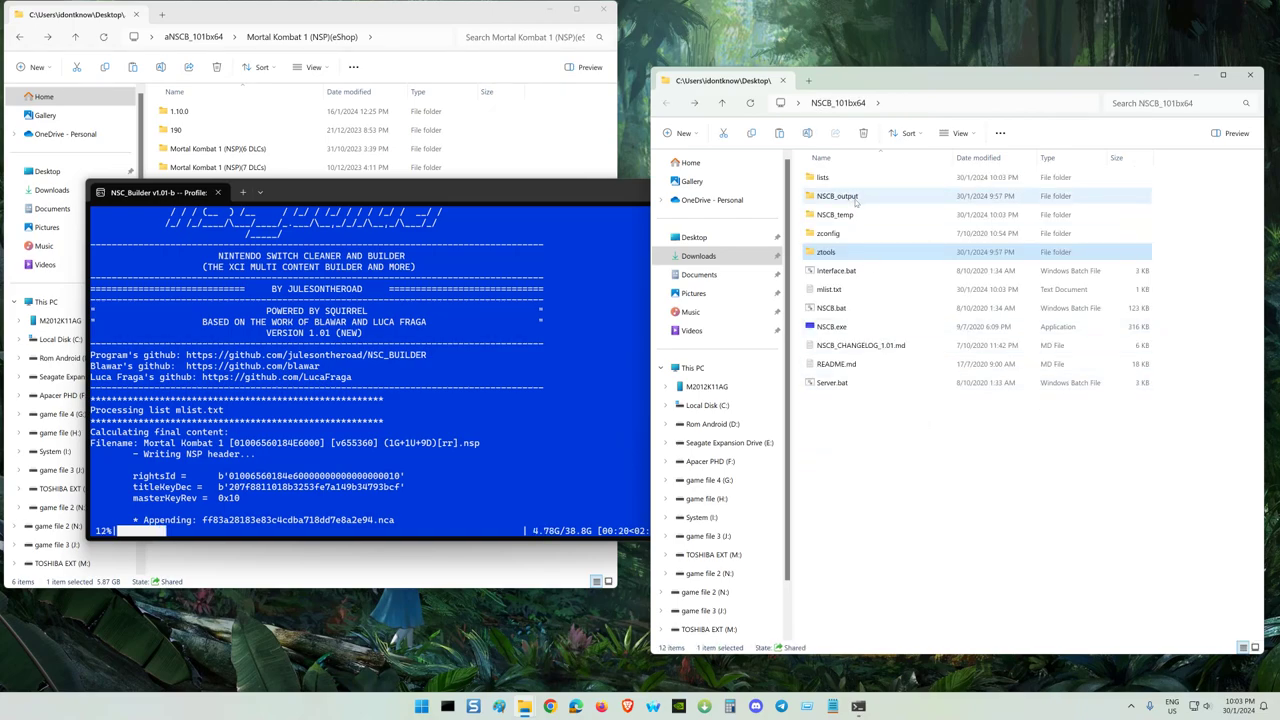
double_click(854, 197)
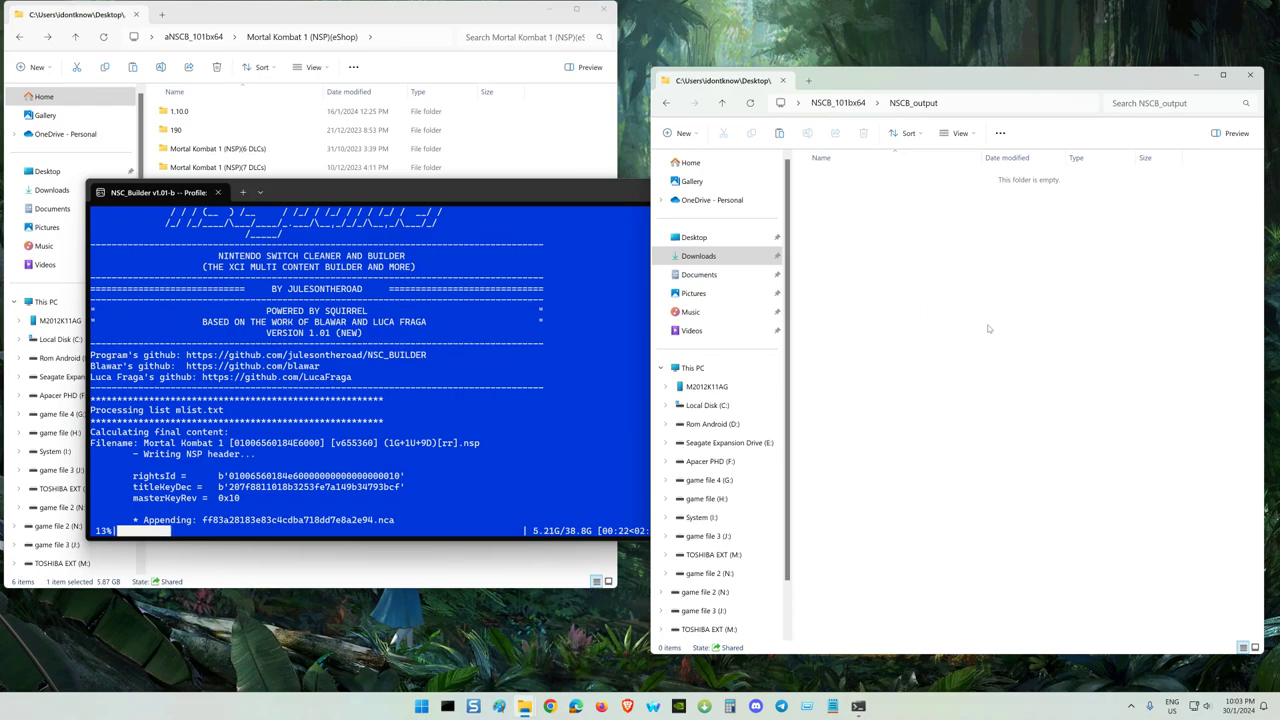